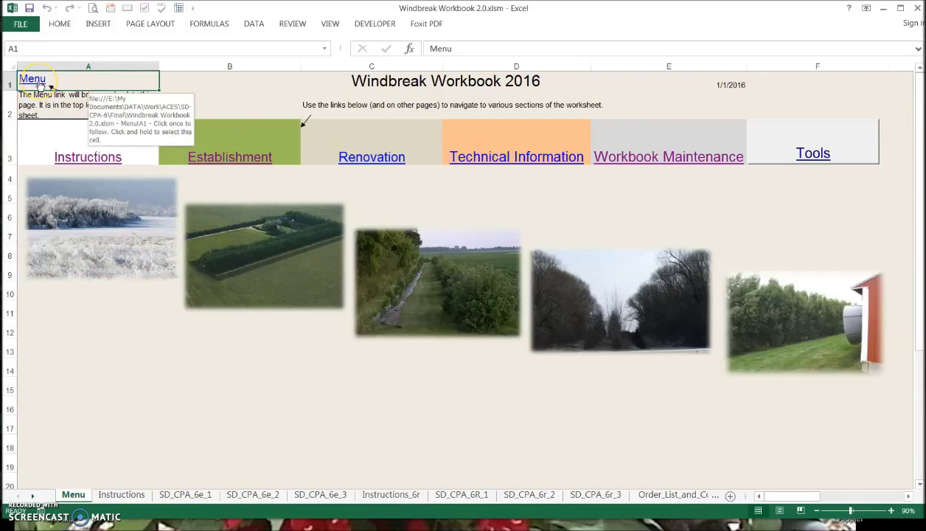
Step: Open the Instructions sheet from the workbook's main menu and read through all its sections, from The Workbook to Comments
{"action": "left_click", "coordinate": [41, 83]}
{"action": "left_click", "coordinate": [36, 80]}
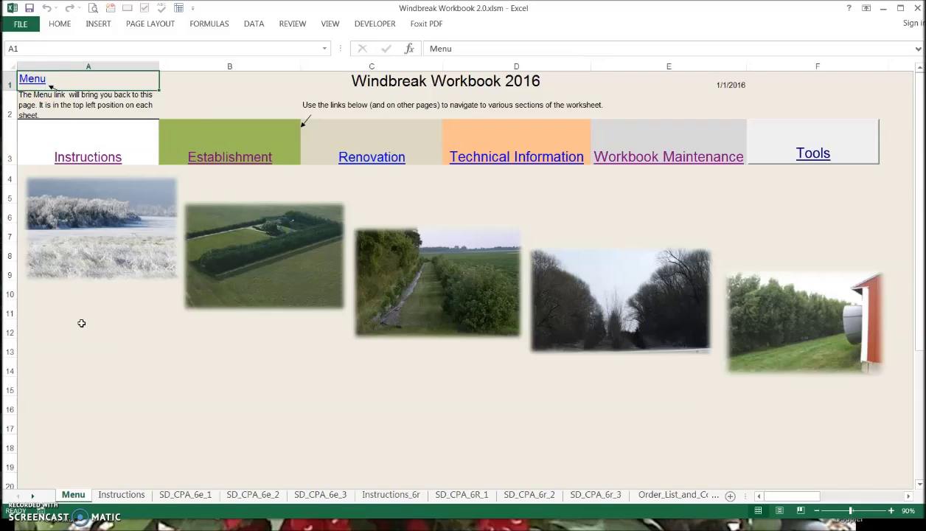
{"action": "left_click", "coordinate": [89, 159]}
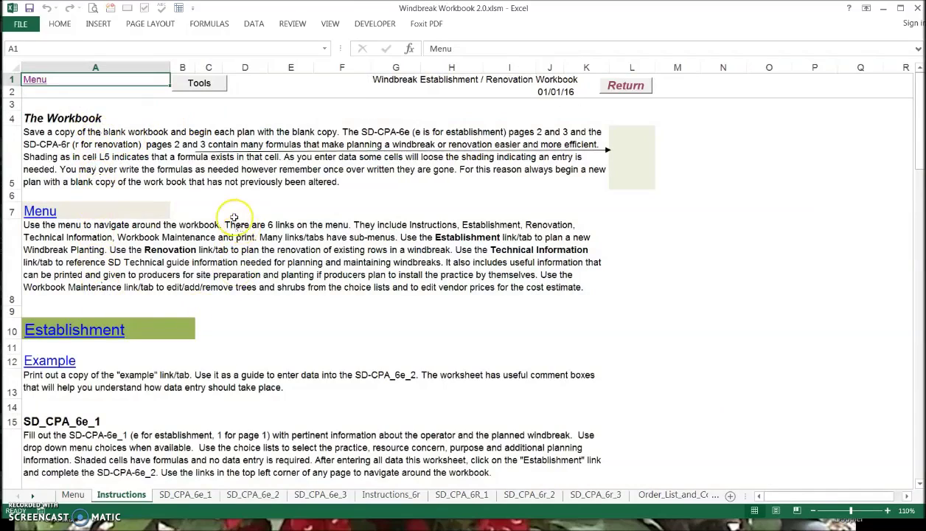
{"action": "scroll", "coordinate": [281, 287], "scroll_direction": "down", "scroll_amount": 3}
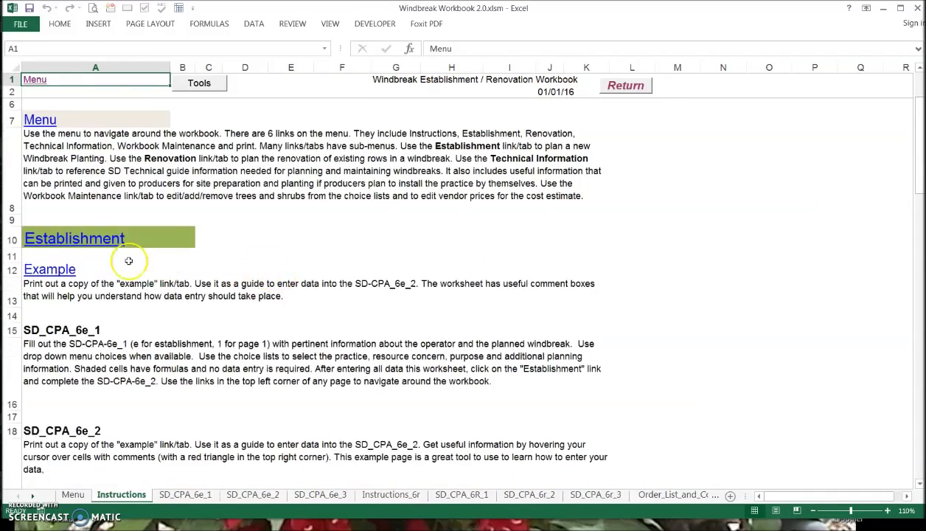
{"action": "scroll", "coordinate": [299, 242], "scroll_direction": "down", "scroll_amount": 5}
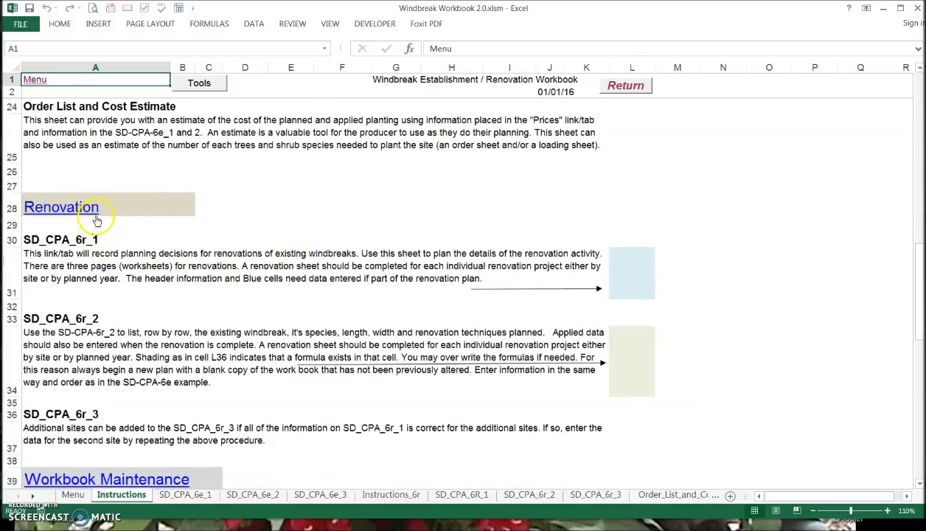
{"action": "scroll", "coordinate": [251, 215], "scroll_direction": "down", "scroll_amount": 1}
{"action": "scroll", "coordinate": [245, 210], "scroll_direction": "down", "scroll_amount": 4}
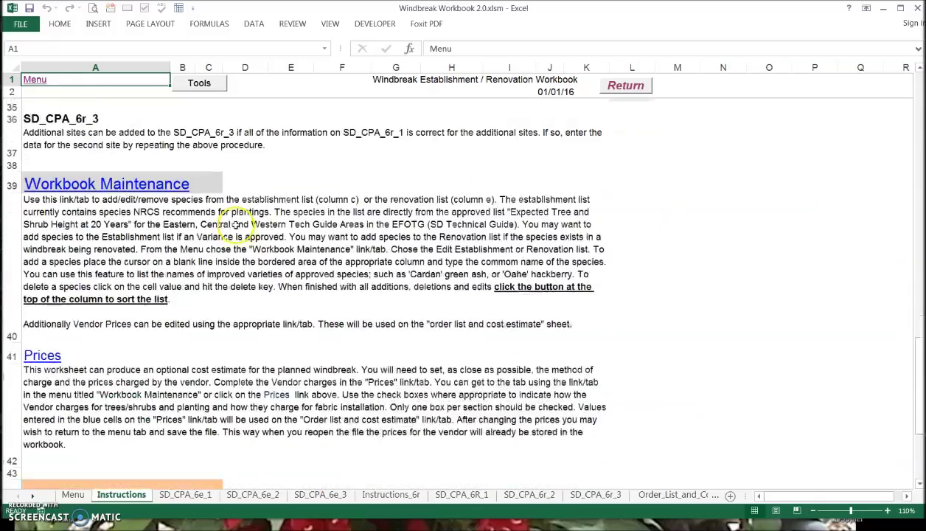
{"action": "scroll", "coordinate": [324, 185], "scroll_direction": "down", "scroll_amount": 3}
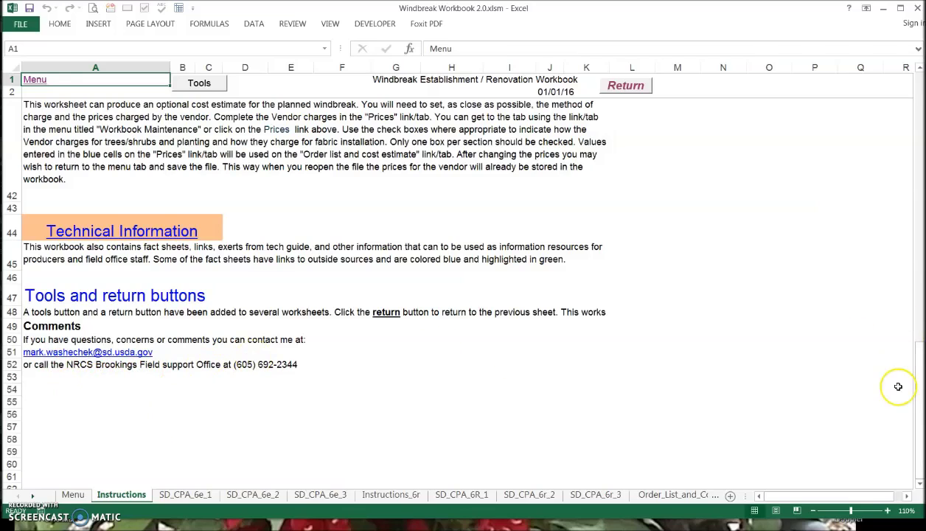
{"action": "left_click_drag", "start_coordinate": [919, 376], "coordinate": [918, 111]}
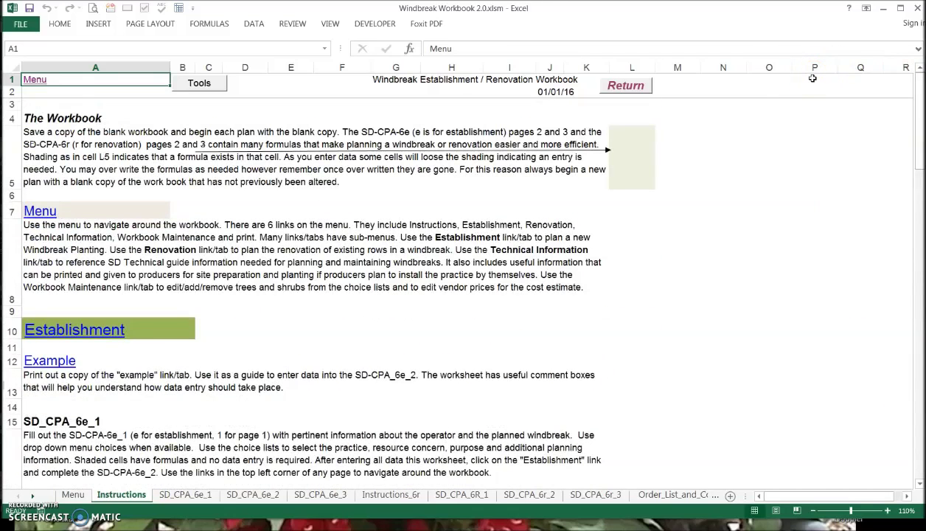
Step: Open the Eastern SD recommended species height table and check the group 3 heights for Chokecherry and Common ninebark
{"action": "left_click", "coordinate": [214, 86]}
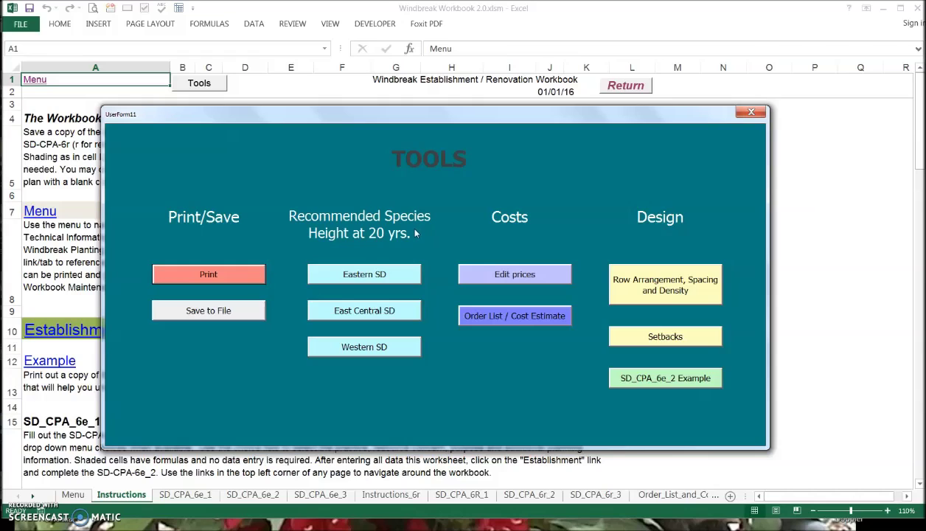
{"action": "left_click", "coordinate": [373, 277]}
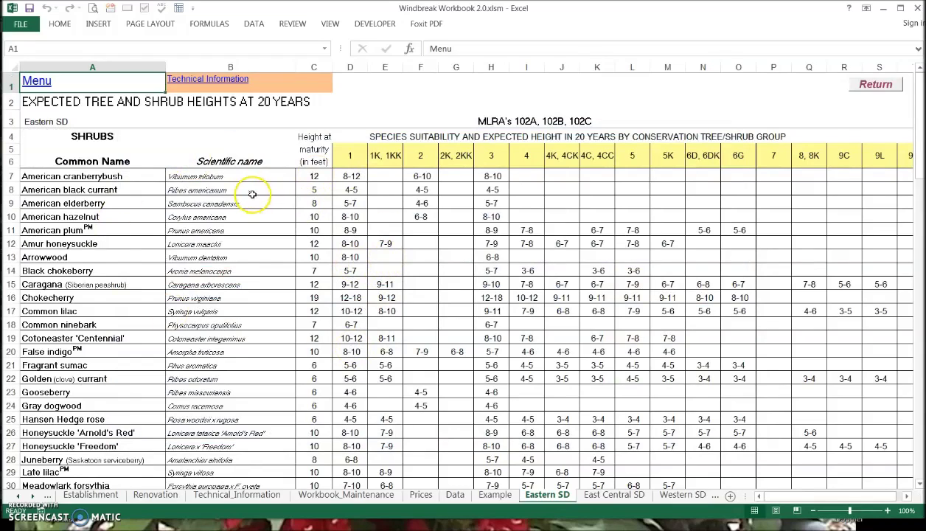
{"action": "left_click", "coordinate": [491, 298]}
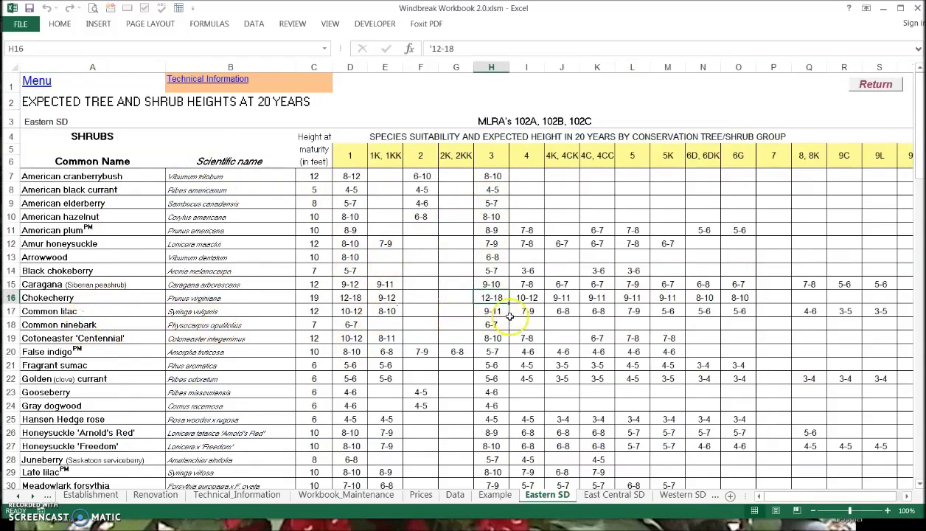
{"action": "left_click", "coordinate": [494, 324]}
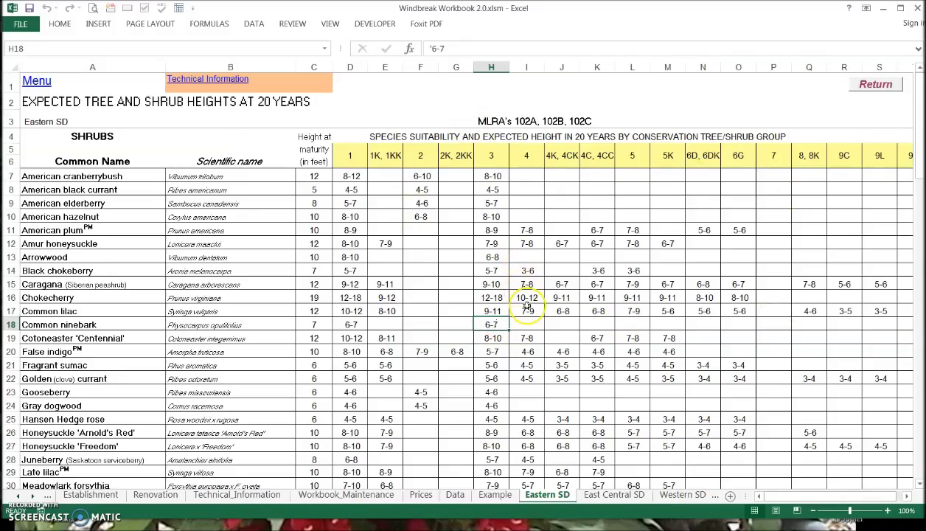
Step: Review the remaining shrubs, deciduous trees and conifers in the Eastern SD height table, and return to the Instructions sheet
{"action": "scroll", "coordinate": [256, 290], "scroll_direction": "down", "scroll_amount": 8}
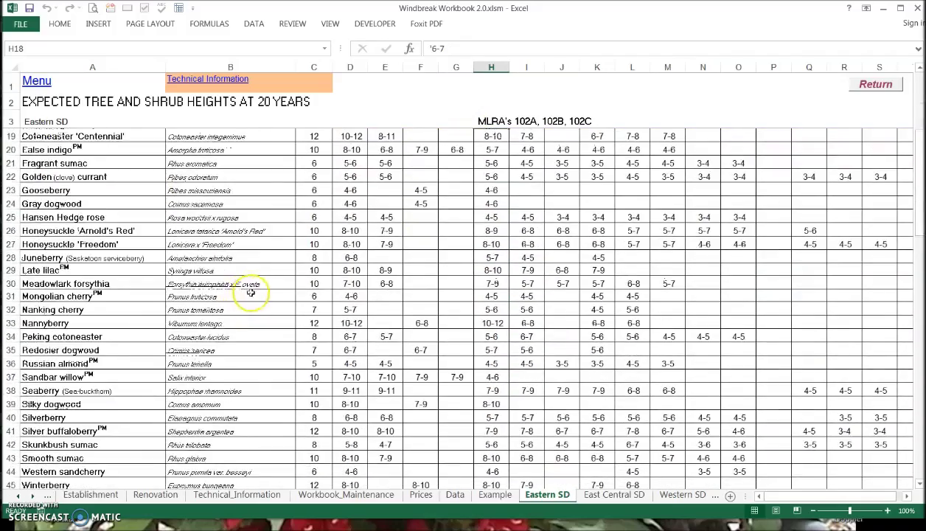
{"action": "scroll", "coordinate": [251, 369], "scroll_direction": "down", "scroll_amount": 12}
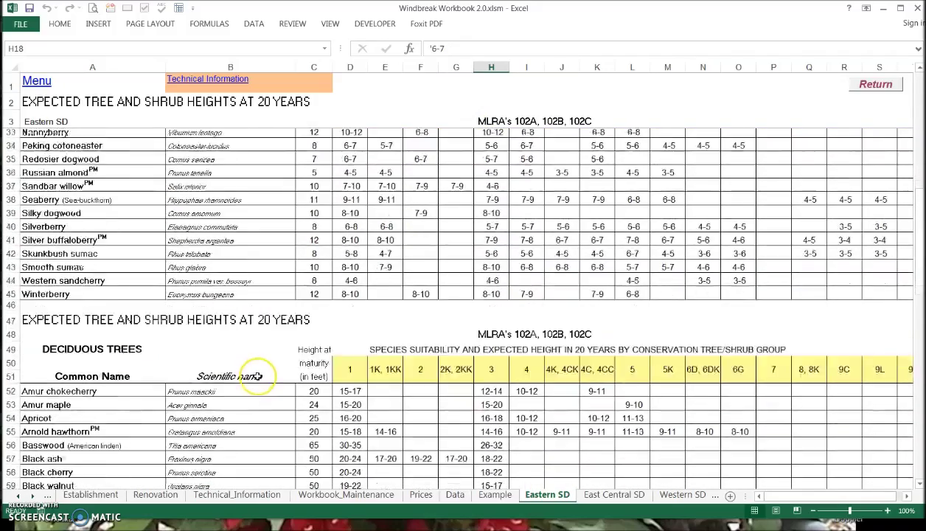
{"action": "scroll", "coordinate": [247, 361], "scroll_direction": "down", "scroll_amount": 1}
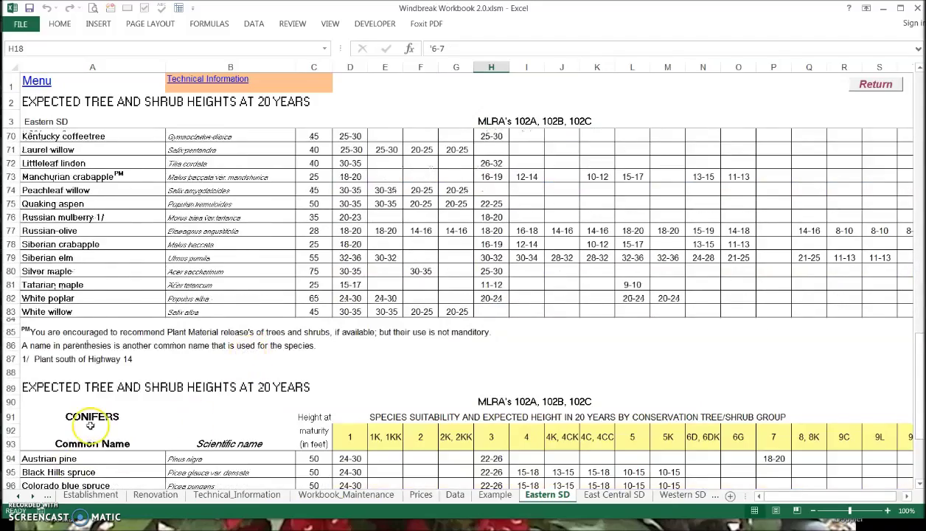
{"action": "scroll", "coordinate": [190, 395], "scroll_direction": "down", "scroll_amount": 1}
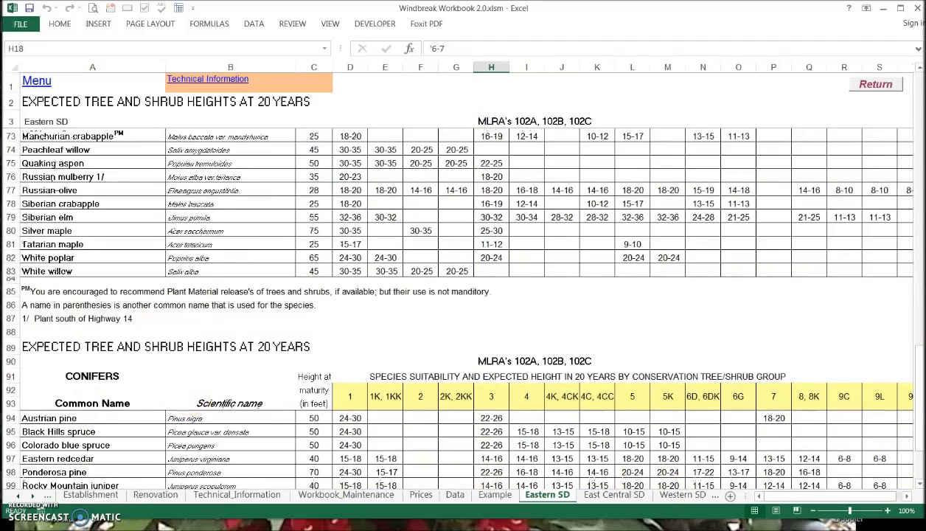
{"action": "left_click_drag", "start_coordinate": [915, 393], "coordinate": [912, 87]}
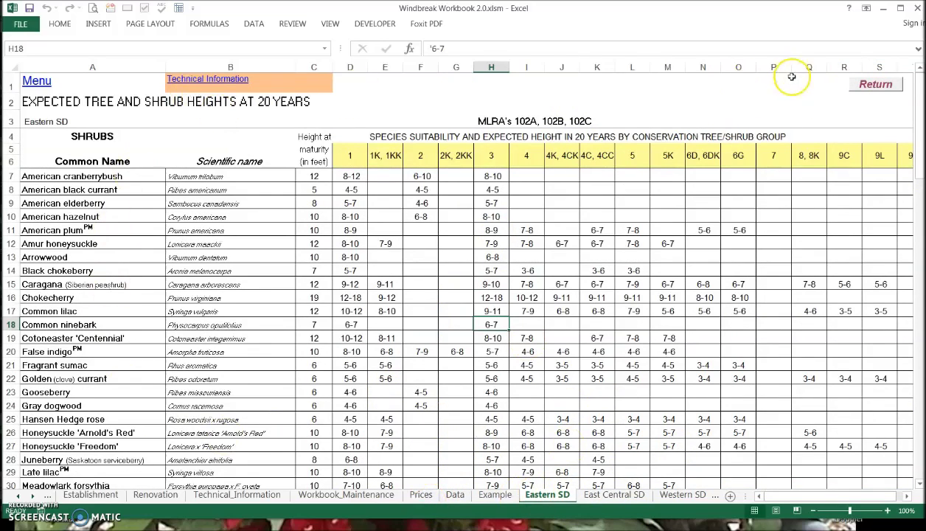
{"action": "left_click", "coordinate": [868, 84]}
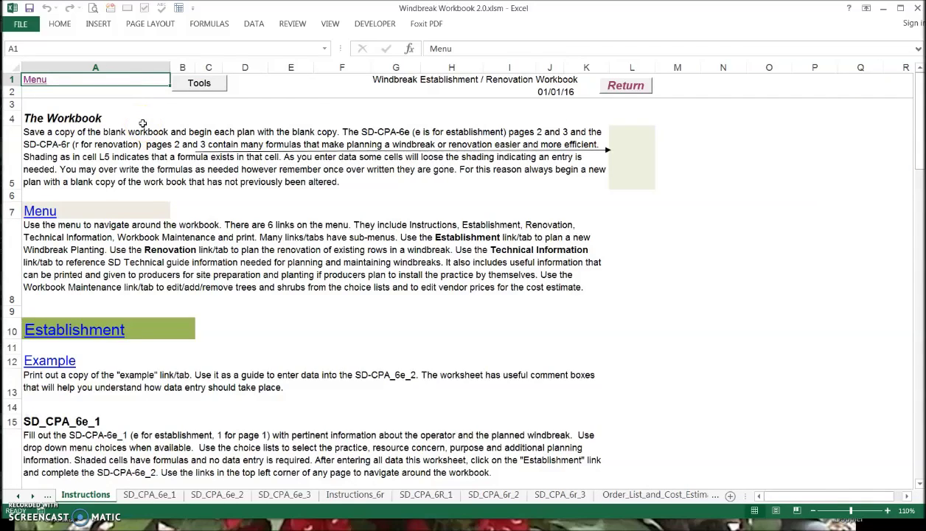
Step: Open the print options from the workbook's Tools form to view the available printouts
{"action": "left_click", "coordinate": [198, 84]}
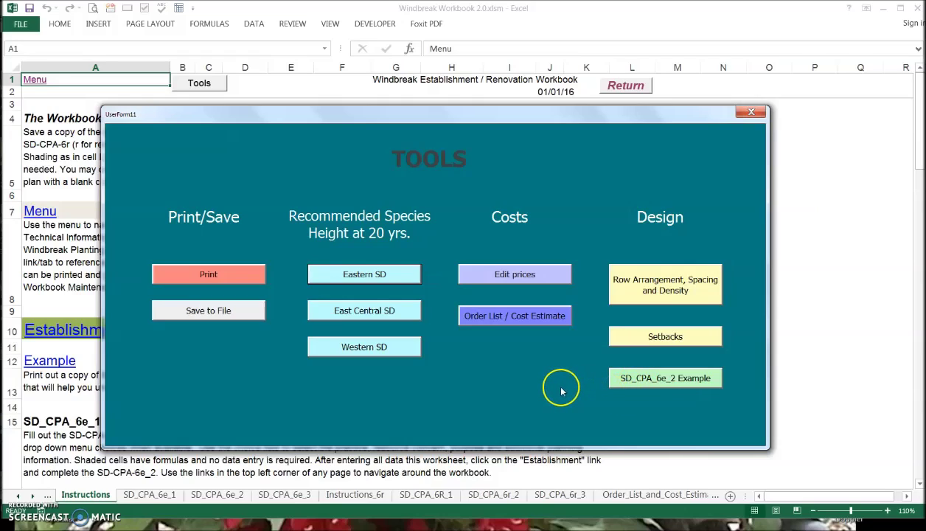
{"action": "left_click", "coordinate": [208, 272]}
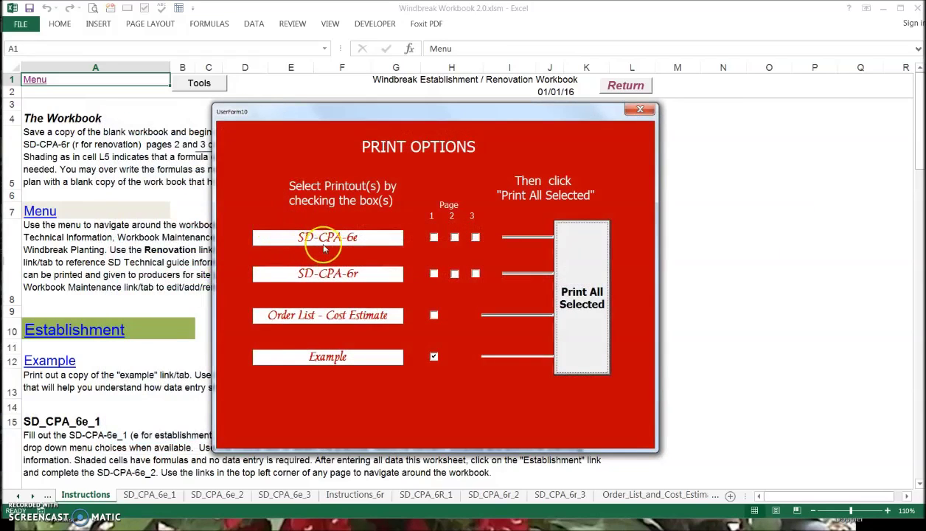
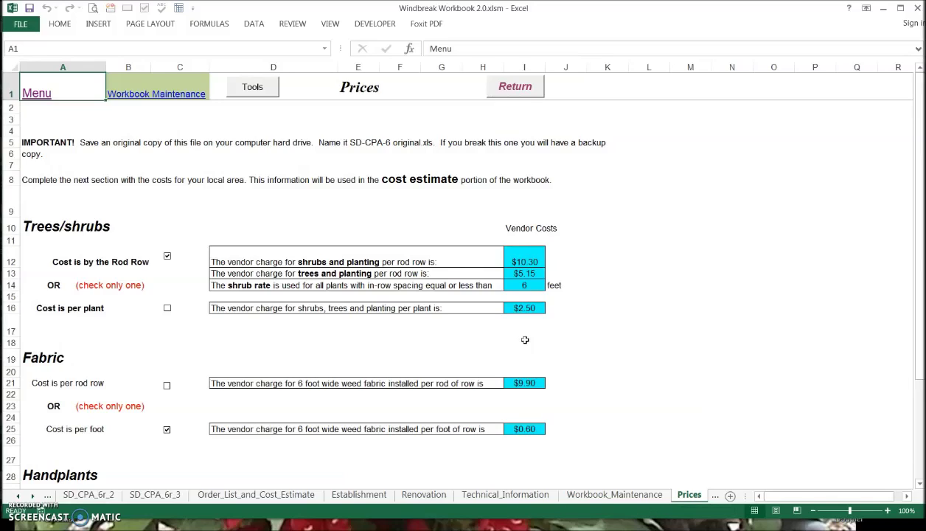
Step: Review the vendor costs for trees, fabric, handplants and tree tubes on the Prices sheet, and return to Workbook Maintenance
{"action": "scroll", "coordinate": [546, 383], "scroll_direction": "down", "scroll_amount": 2}
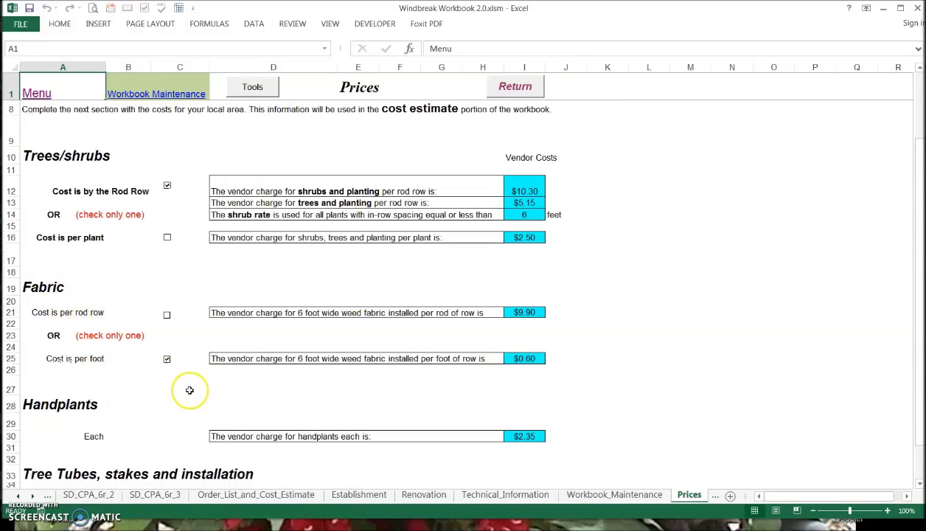
{"action": "scroll", "coordinate": [184, 384], "scroll_direction": "down", "scroll_amount": 2}
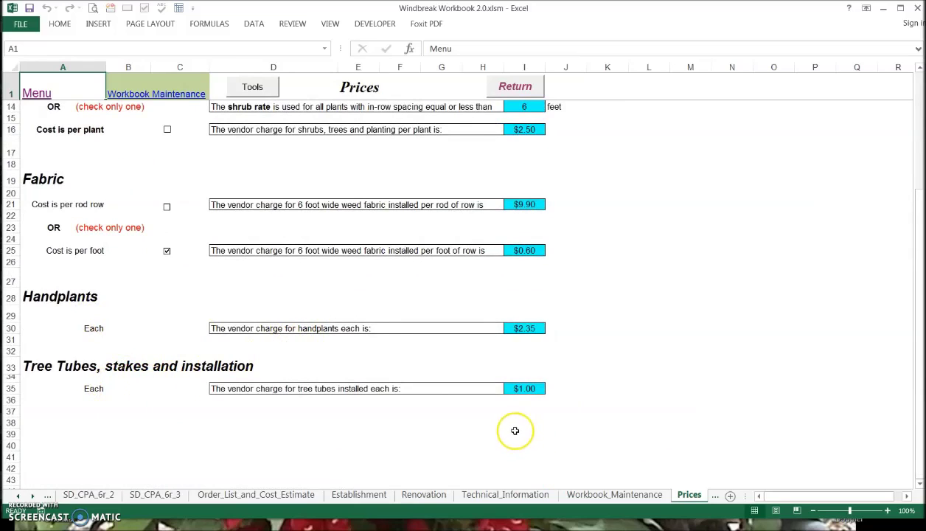
{"action": "scroll", "coordinate": [516, 433], "scroll_direction": "up", "scroll_amount": 4}
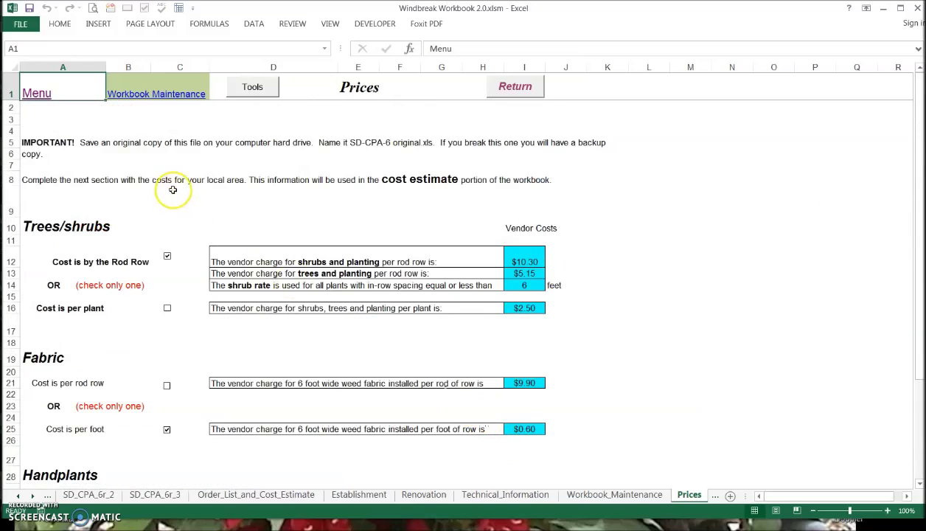
{"action": "left_click", "coordinate": [524, 94]}
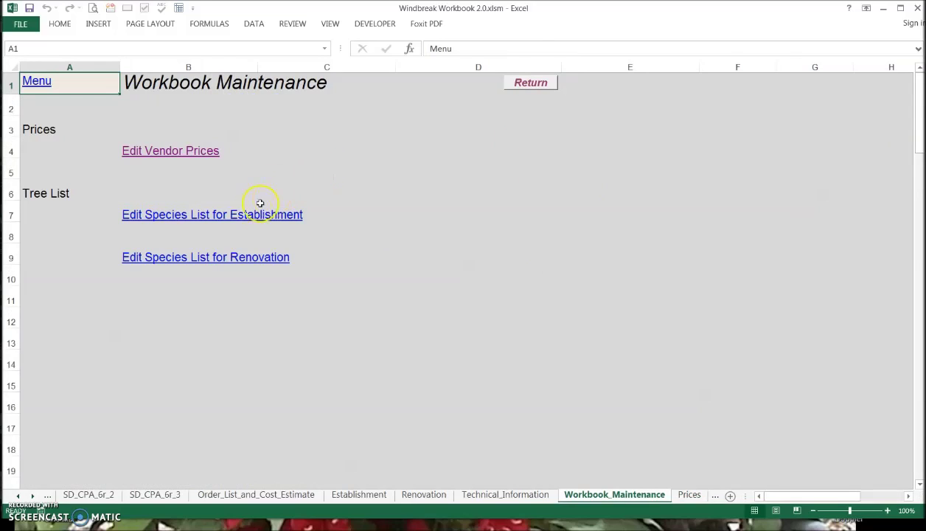
Step: View the species list for establishment from Workbook Maintenance, and go back to the workbook's main menu
{"action": "left_click", "coordinate": [207, 213]}
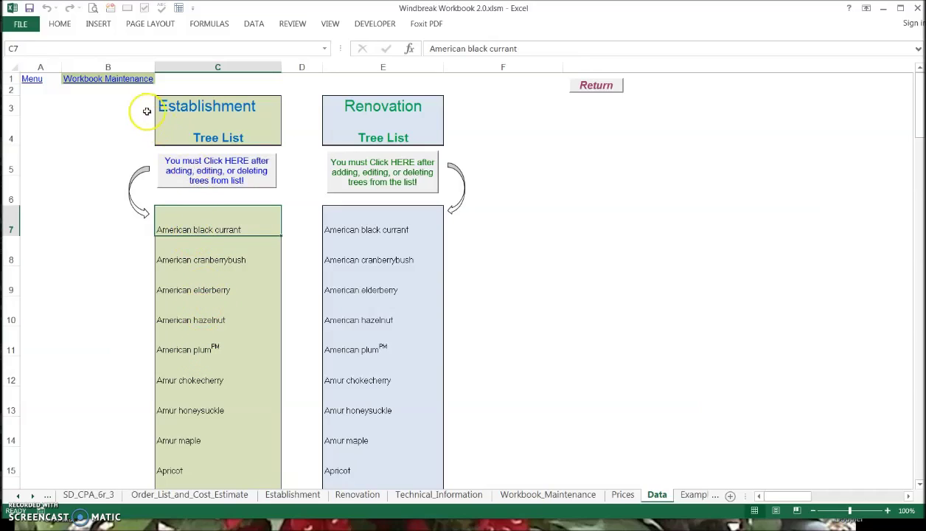
{"action": "left_click", "coordinate": [601, 85]}
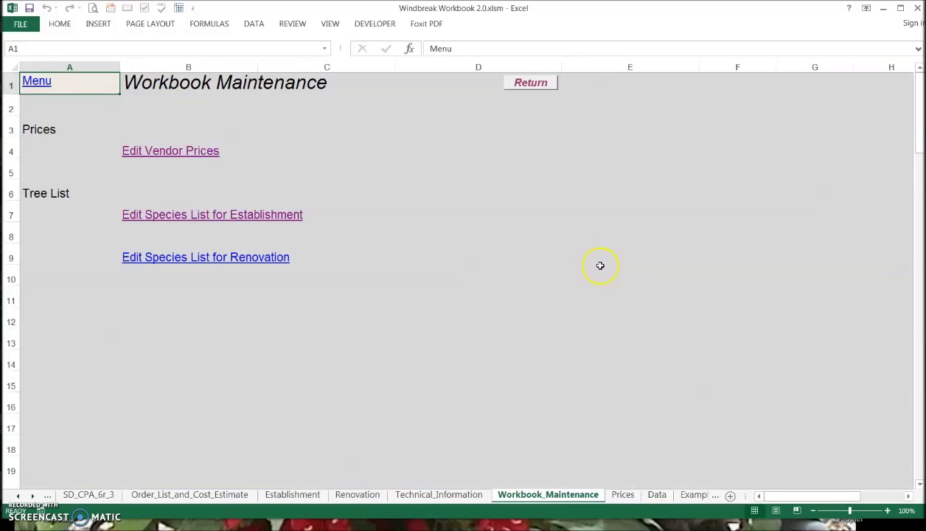
{"action": "left_click", "coordinate": [42, 83]}
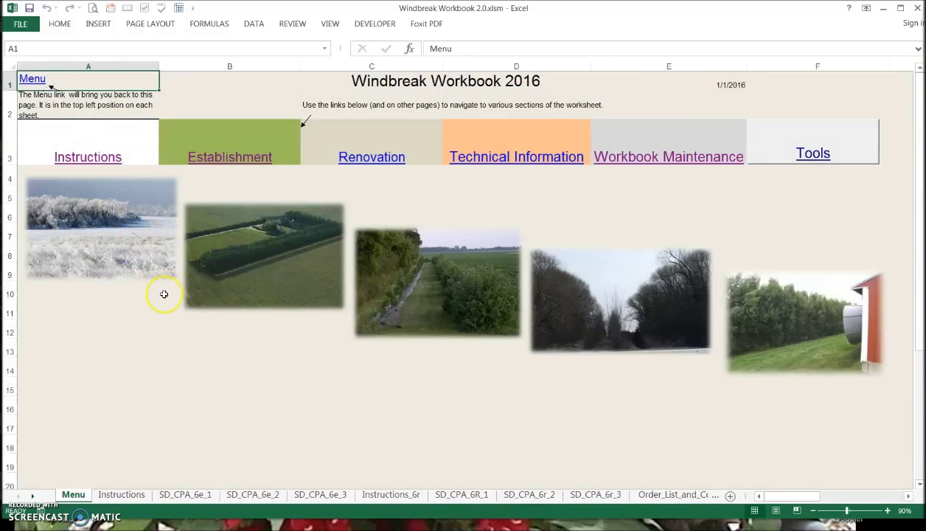
Step: Open the SD_CPA_6e_2 establishment sheet and browse the species choices for the first planting row without selecting one
{"action": "left_click", "coordinate": [218, 157]}
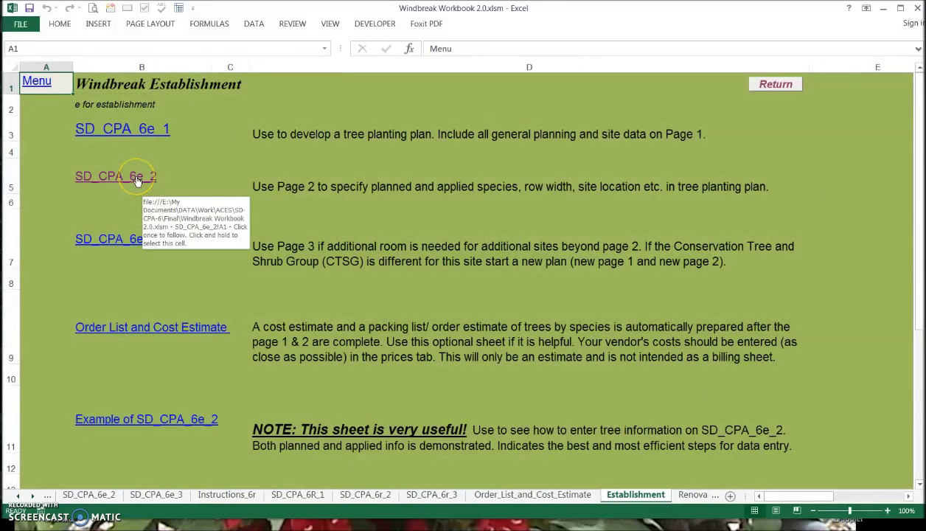
{"action": "left_click", "coordinate": [136, 179]}
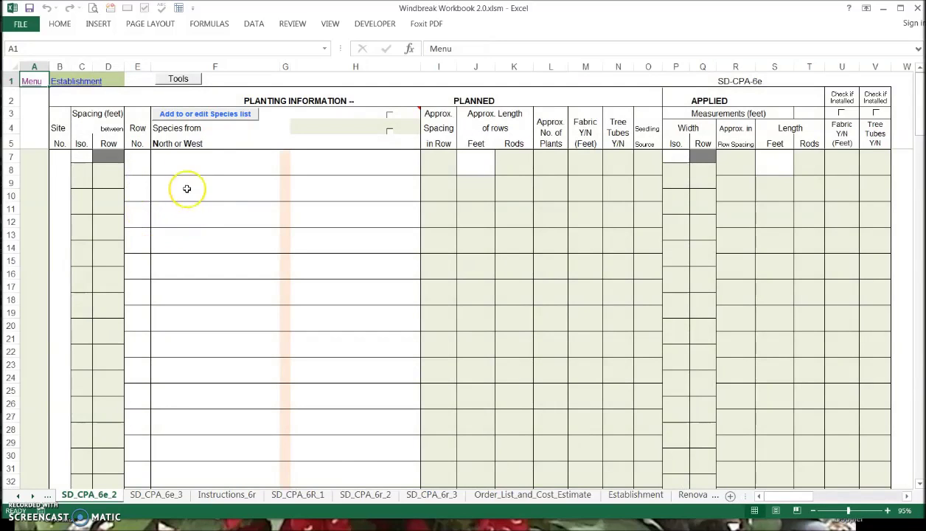
{"action": "left_click", "coordinate": [219, 170]}
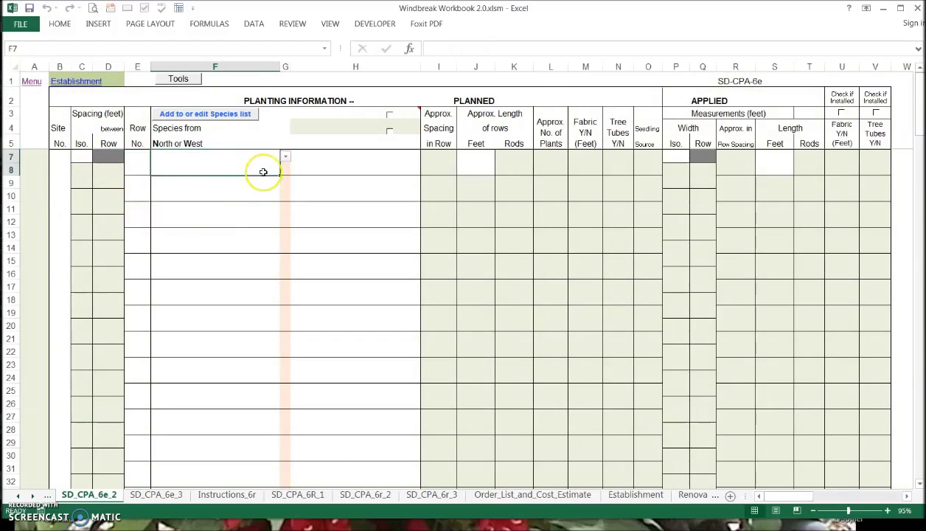
{"action": "left_click", "coordinate": [286, 157]}
{"action": "left_click_drag", "start_coordinate": [288, 219], "coordinate": [288, 182]}
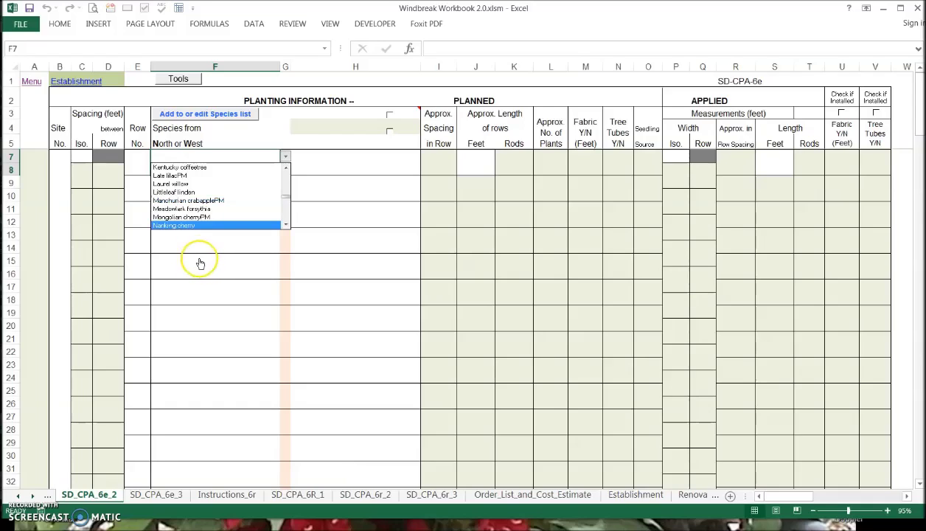
{"action": "key", "text": "Escape"}
Step: Add Meyer Spruce in the first blank cell of the Establishment tree list, and run the required list update
{"action": "left_click", "coordinate": [206, 115]}
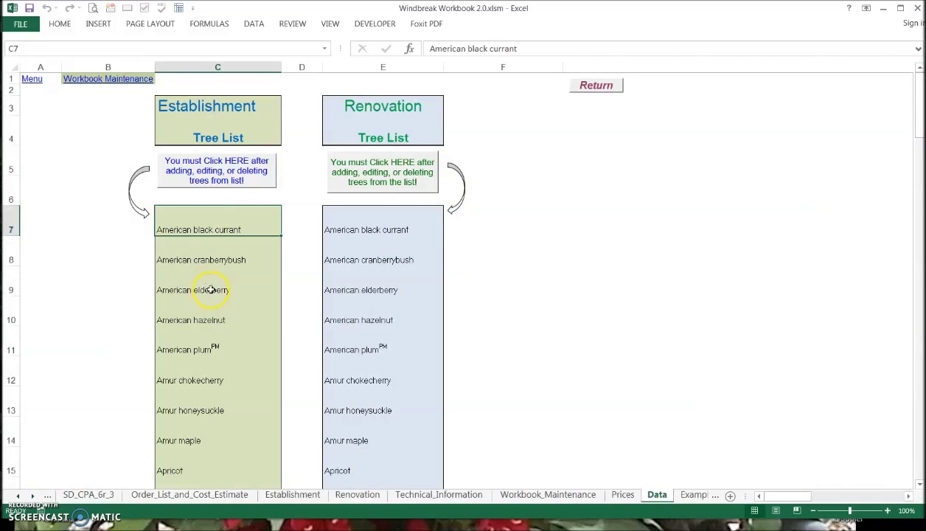
{"action": "left_click_drag", "start_coordinate": [919, 118], "coordinate": [920, 432]}
{"action": "left_click", "coordinate": [183, 271]}
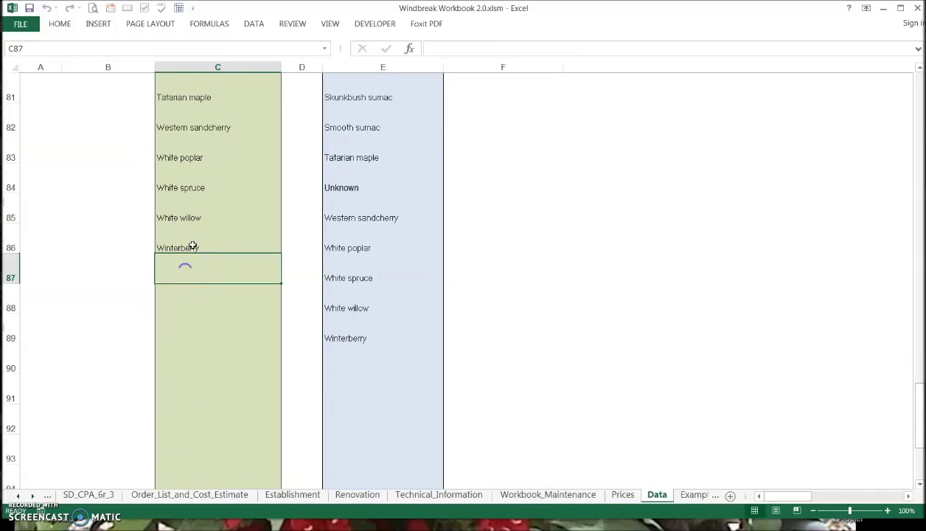
{"action": "type", "text": "Meyer"}
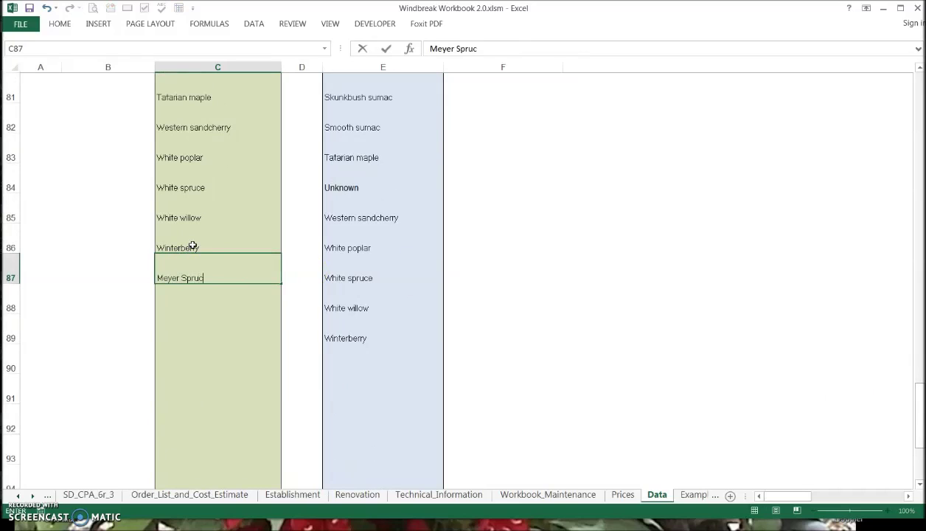
{"action": "type", "text": "Spruce"}
{"action": "key", "text": "Return"}
{"action": "left_click_drag", "start_coordinate": [916, 427], "coordinate": [911, 90]}
{"action": "left_click", "coordinate": [231, 176]}
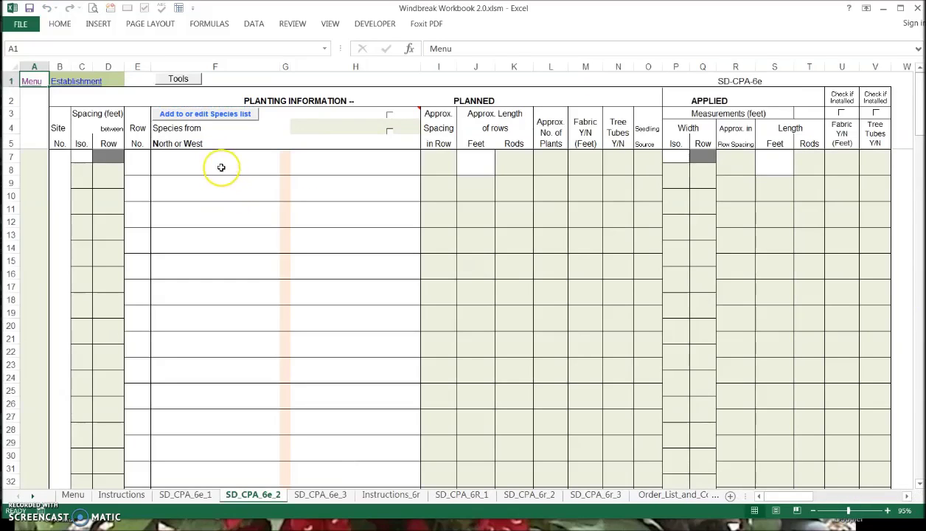
Step: Choose Meyer Spruce as the species in the first planting row, and return to the workbook's main menu
{"action": "left_click", "coordinate": [221, 167]}
{"action": "left_click", "coordinate": [285, 156]}
{"action": "left_click", "coordinate": [285, 195]}
{"action": "left_click", "coordinate": [285, 182]}
{"action": "left_click", "coordinate": [286, 182]}
{"action": "left_click", "coordinate": [286, 182]}
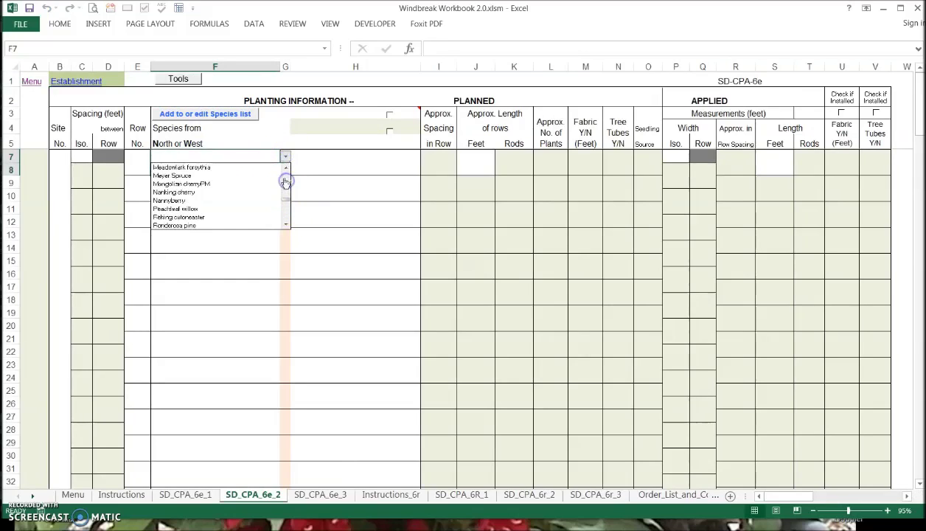
{"action": "left_click", "coordinate": [207, 176]}
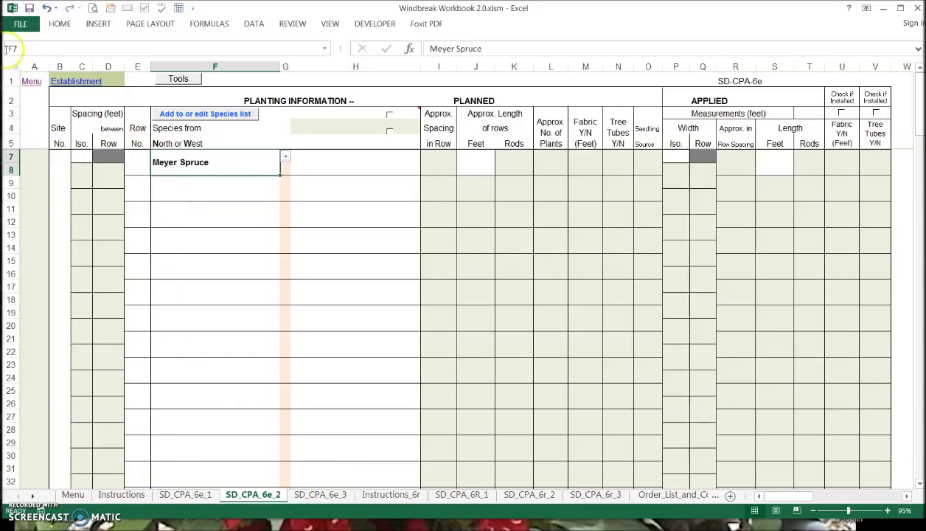
{"action": "left_click", "coordinate": [31, 81]}
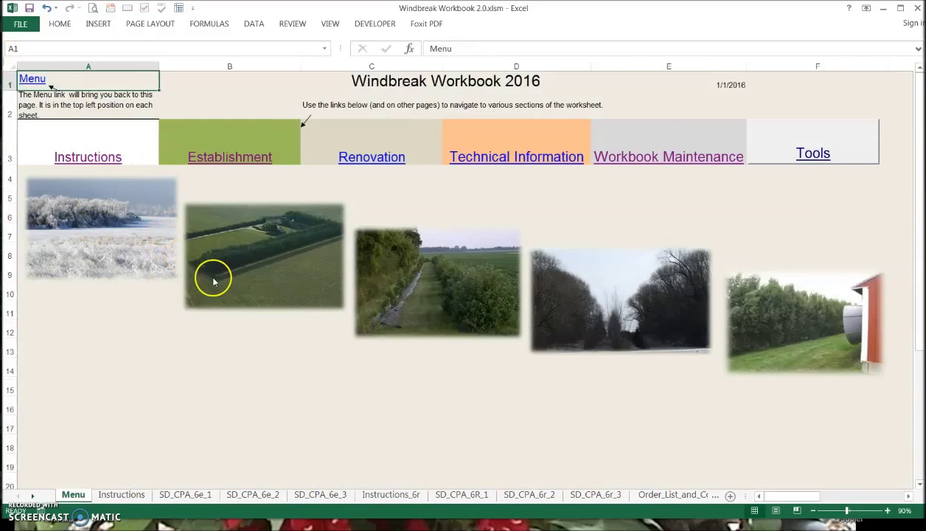
Step: Try to edit the blank cell B13 on the protected Menu sheet
{"action": "left_click", "coordinate": [181, 348]}
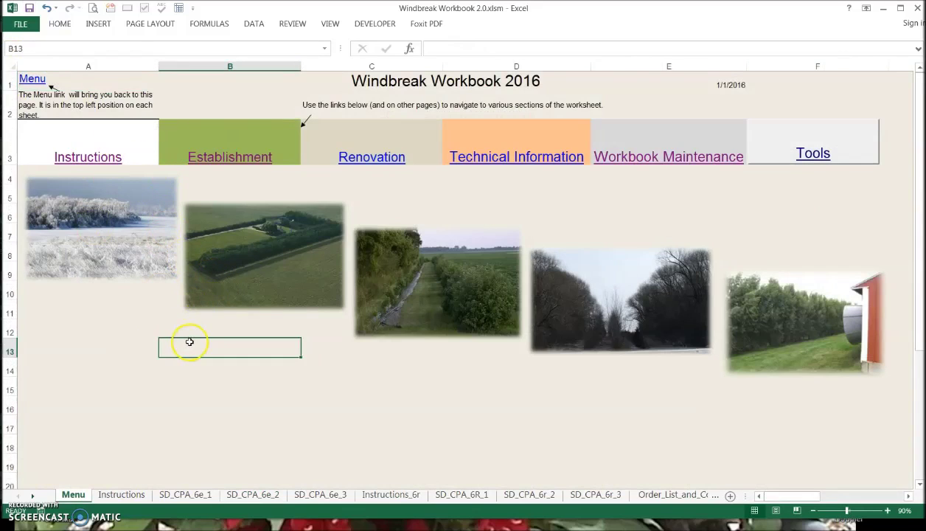
{"action": "double_click", "coordinate": [189, 343]}
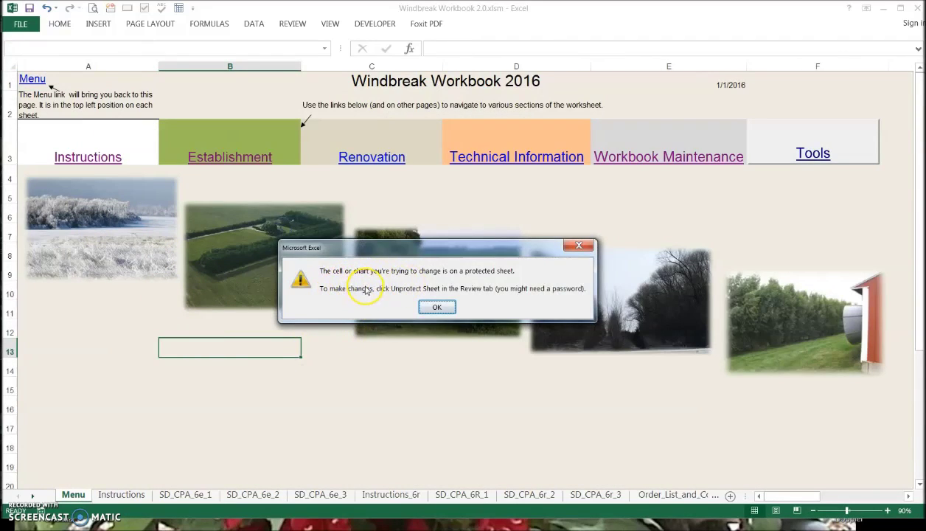
{"action": "left_click", "coordinate": [435, 309]}
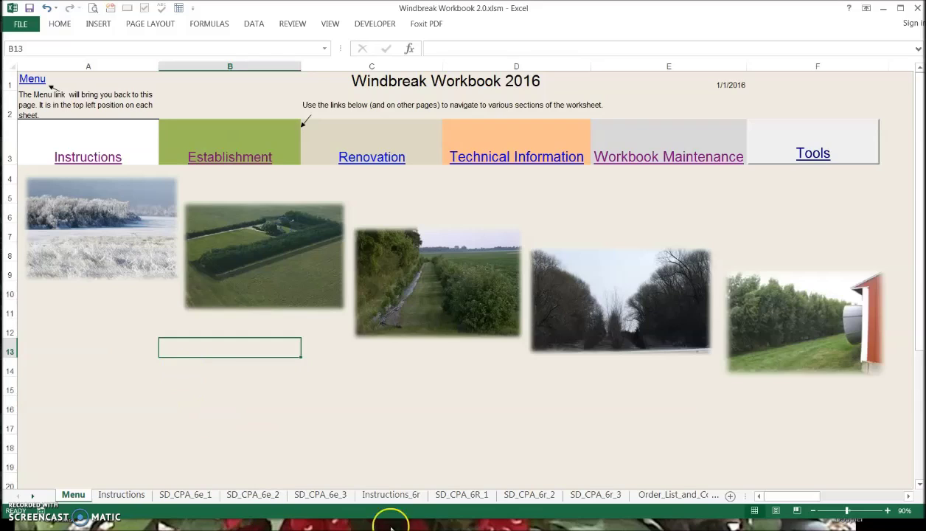
Step: Visit Workbook Maintenance, view the Order List / Cost Estimate sheet through the workbook's Tools, and return to the main menu
{"action": "left_click", "coordinate": [636, 156]}
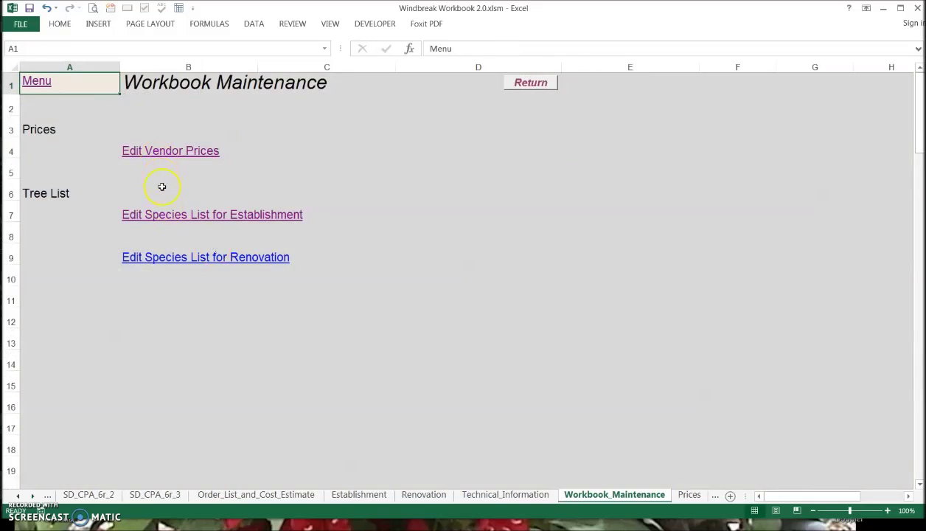
{"action": "left_click", "coordinate": [38, 81]}
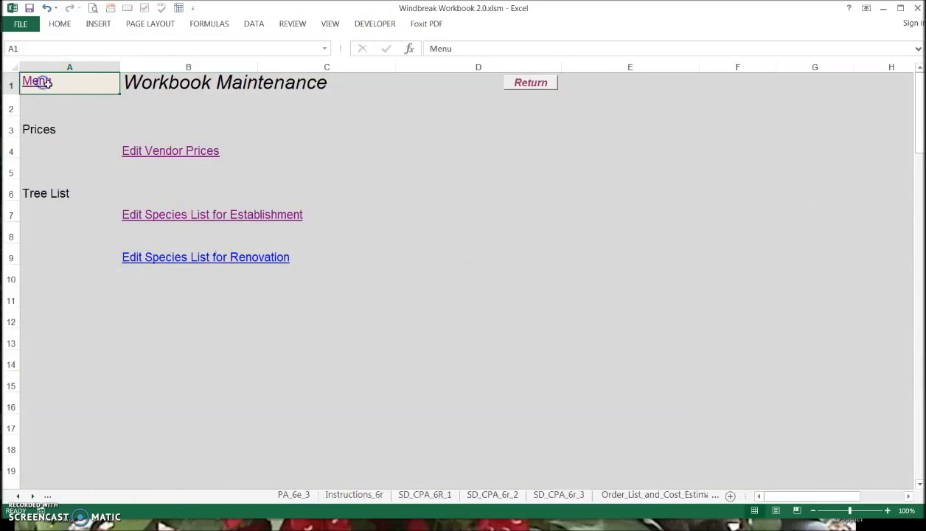
{"action": "left_click", "coordinate": [812, 154]}
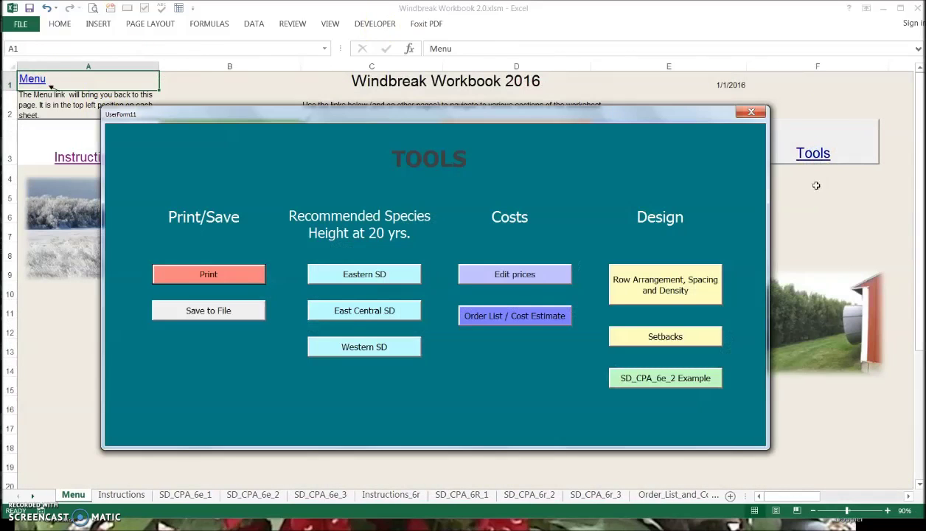
{"action": "left_click", "coordinate": [487, 317]}
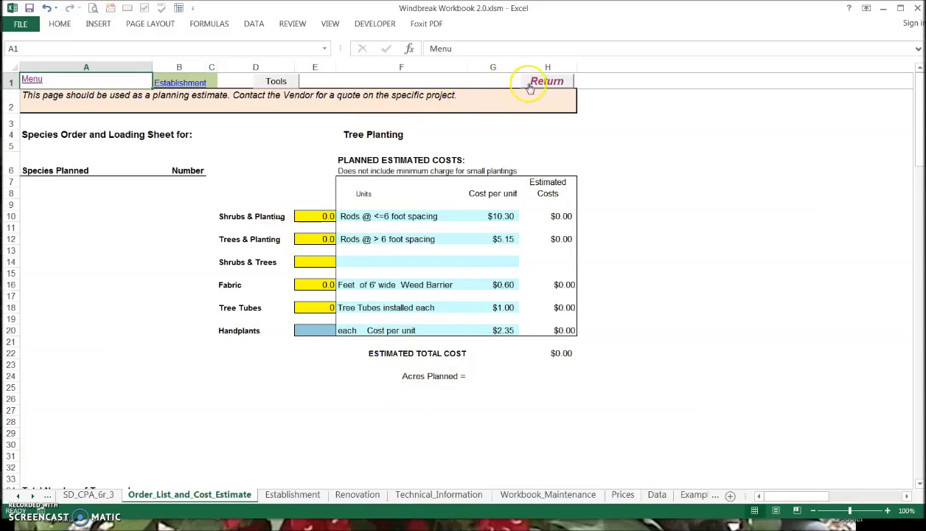
{"action": "left_click", "coordinate": [539, 83]}
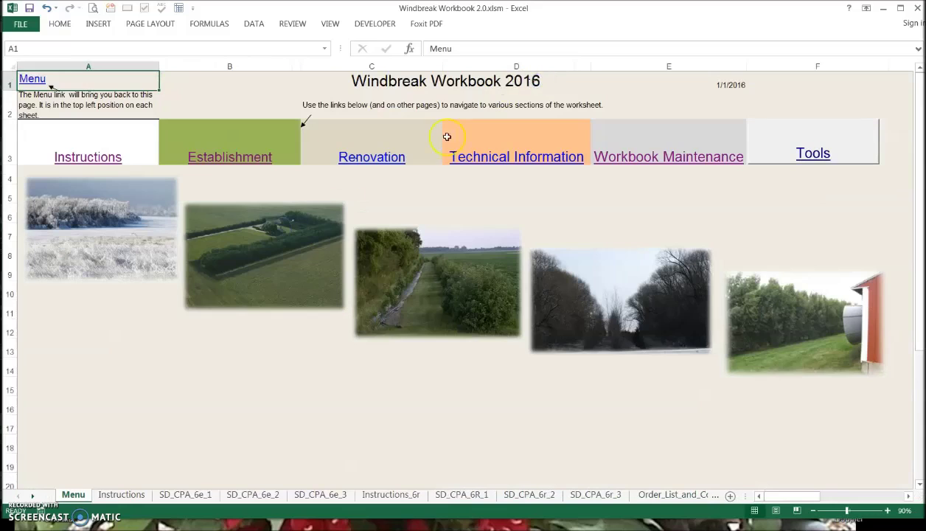
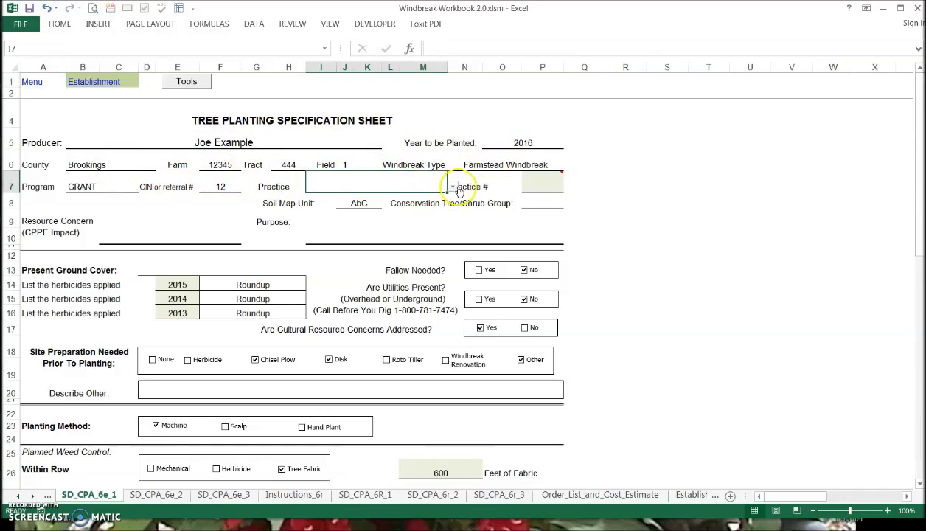
Step: On the SD_CPA_6e_1 sheet, set the practice to Windbreak/Shelterbelt Establishment and the Conservation Tree/Shrub Group to 3
{"action": "left_click", "coordinate": [453, 187]}
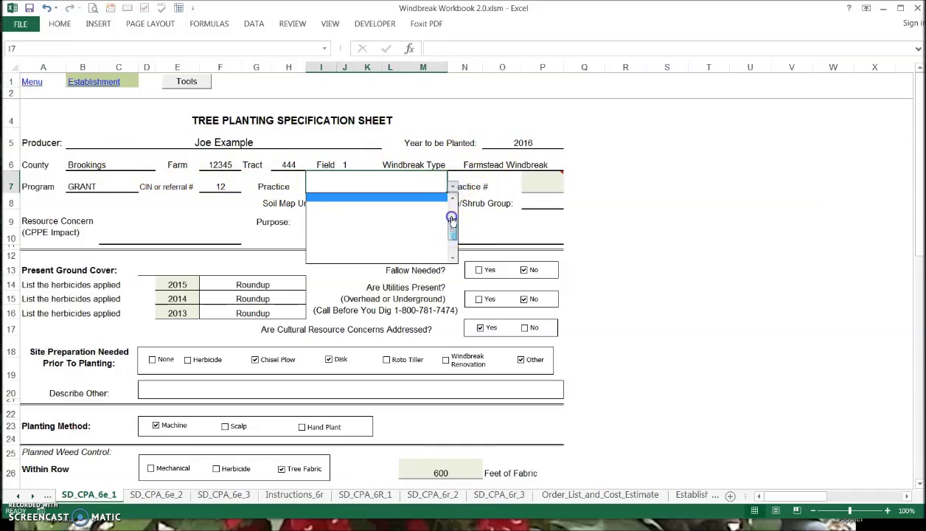
{"action": "left_click_drag", "start_coordinate": [451, 219], "coordinate": [452, 209]}
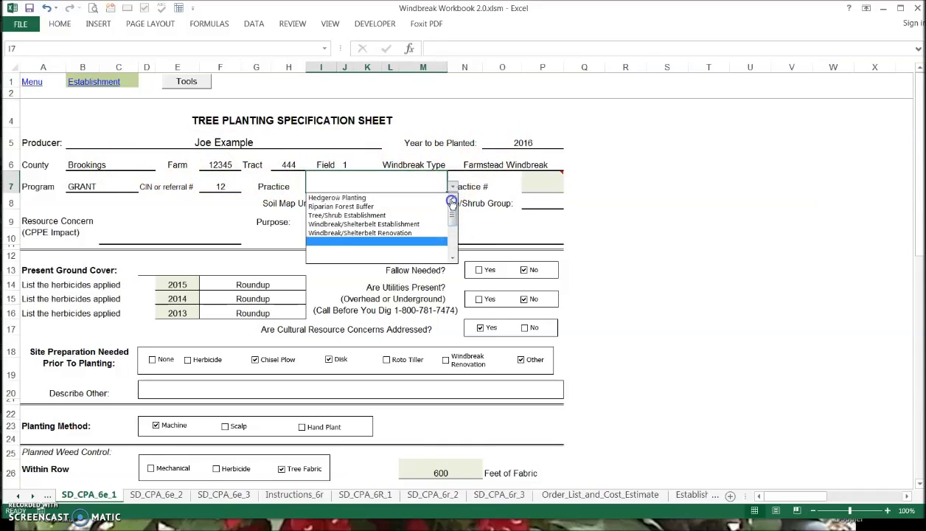
{"action": "left_click", "coordinate": [377, 225]}
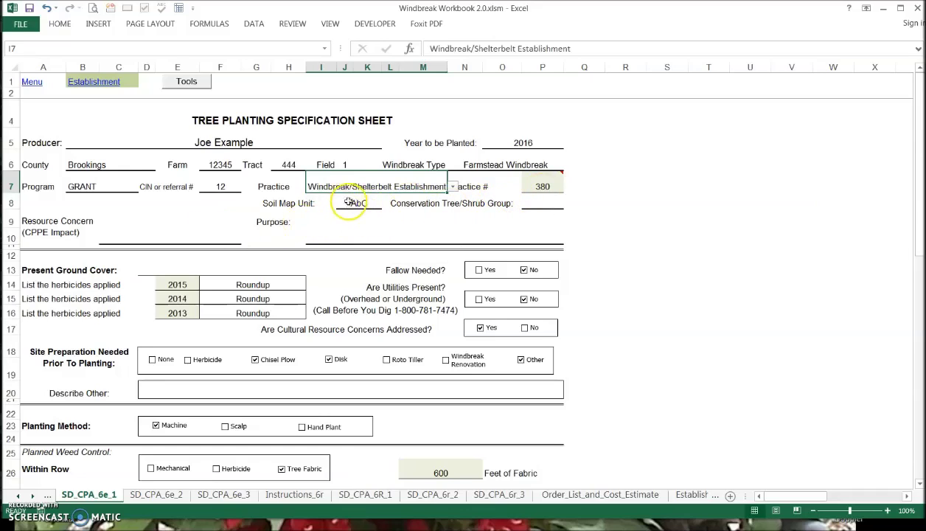
{"action": "left_click", "coordinate": [534, 203]}
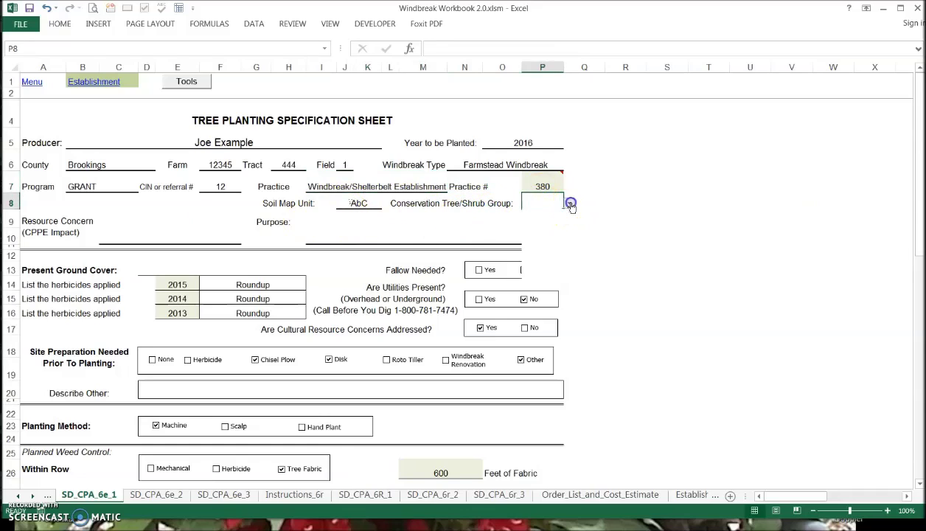
{"action": "left_click", "coordinate": [569, 202]}
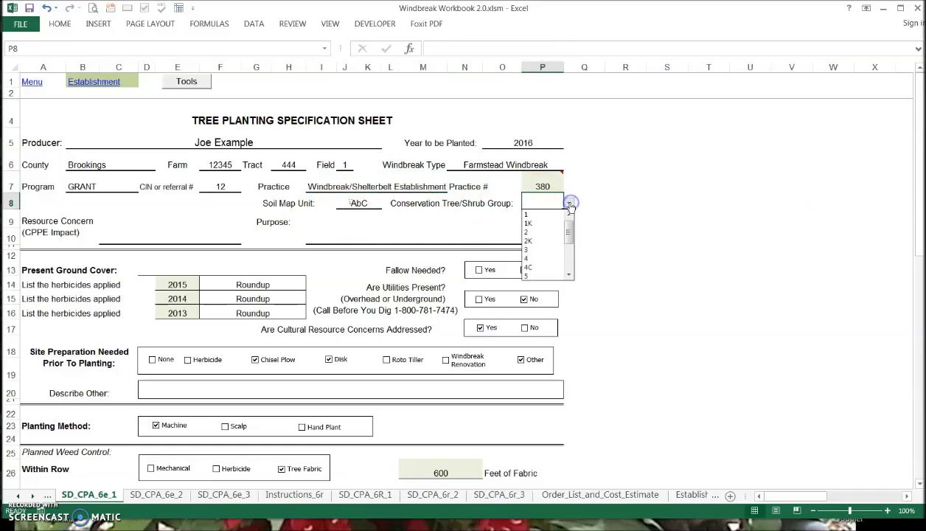
{"action": "left_click", "coordinate": [534, 251]}
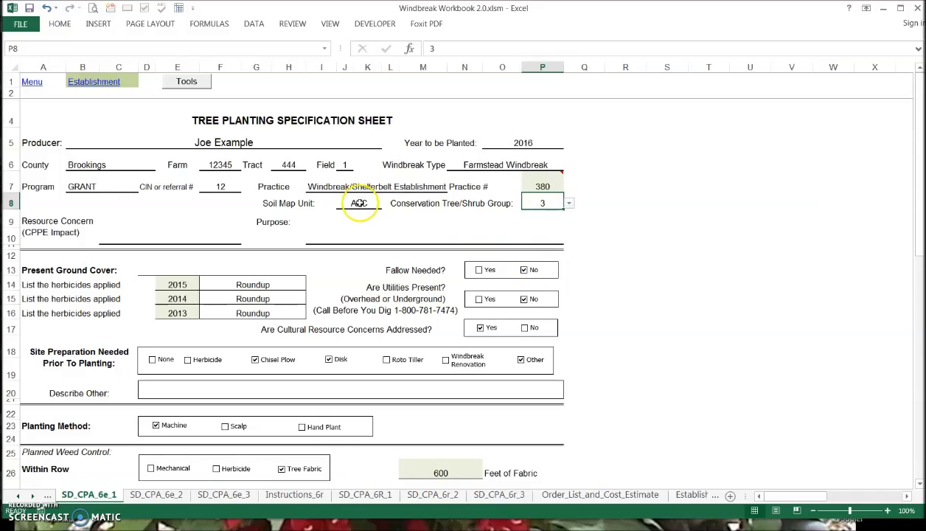
Step: Set the Resource Concern (CPPE Impact) to Excess Water Drifted Snow (5)
{"action": "left_click", "coordinate": [193, 233]}
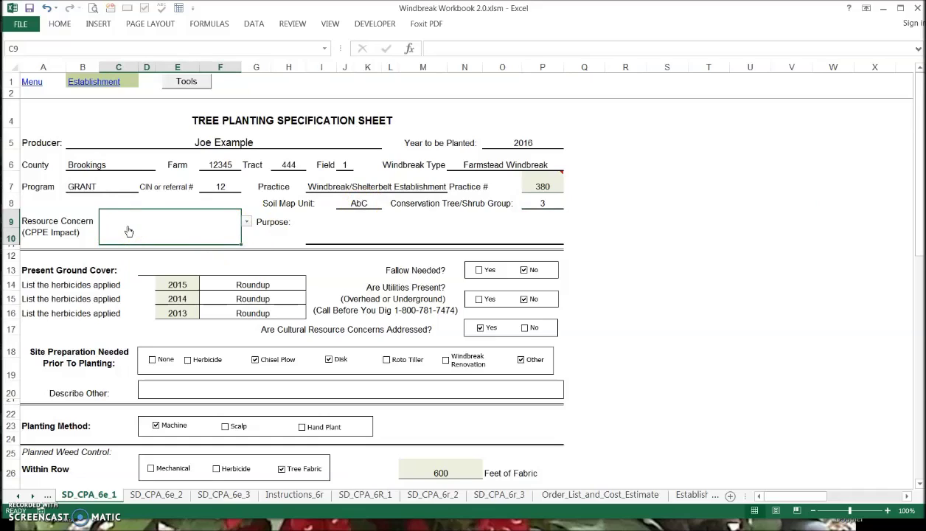
{"action": "left_click", "coordinate": [246, 221]}
{"action": "left_click_drag", "start_coordinate": [247, 274], "coordinate": [244, 233]}
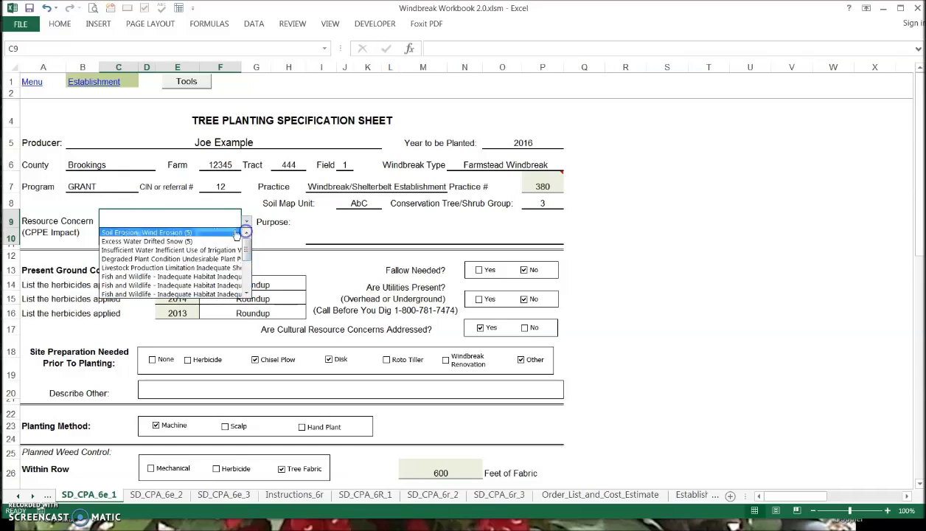
{"action": "left_click", "coordinate": [154, 244]}
{"action": "left_click", "coordinate": [153, 242]}
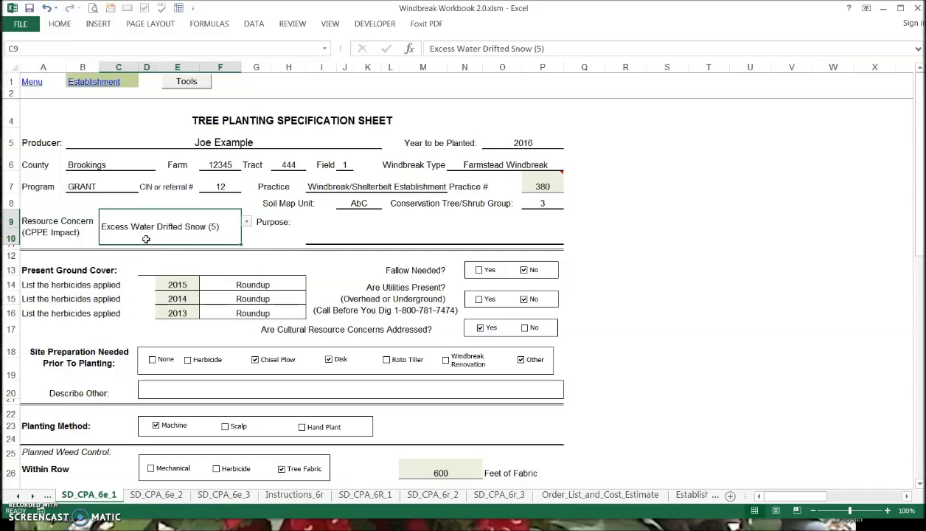
Step: Set the purpose of the planting to "380 - Manage snow deposition."
{"action": "left_click", "coordinate": [321, 232]}
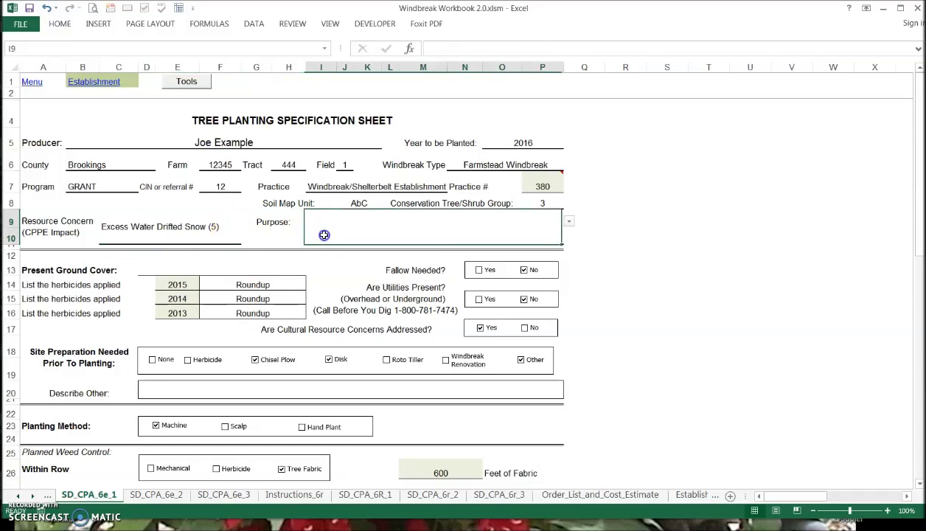
{"action": "left_click", "coordinate": [570, 225]}
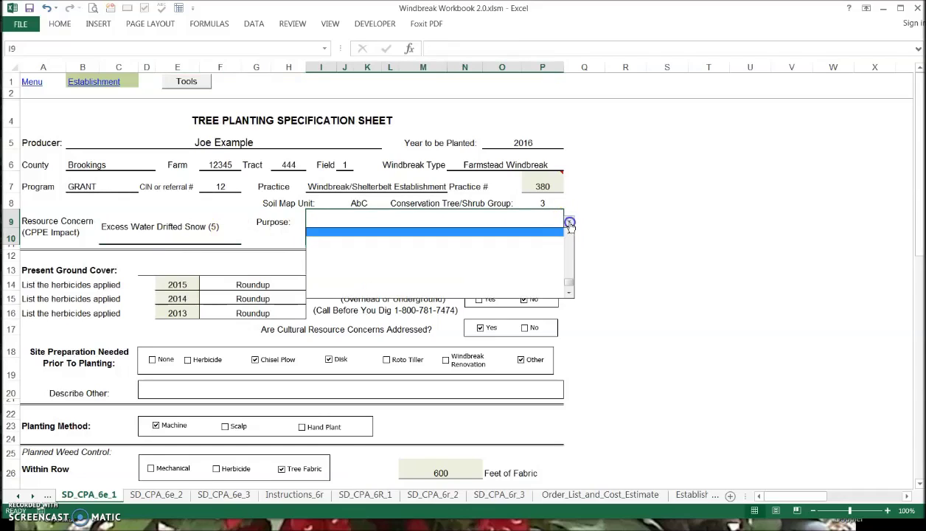
{"action": "left_click", "coordinate": [564, 278]}
{"action": "left_click_drag", "start_coordinate": [564, 278], "coordinate": [568, 257]}
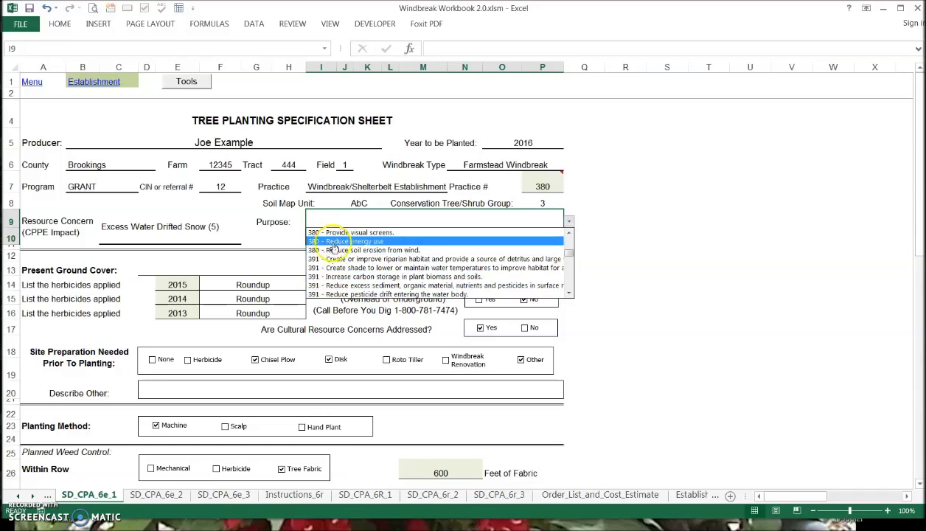
{"action": "scroll", "coordinate": [571, 250], "scroll_direction": "up", "scroll_amount": 3}
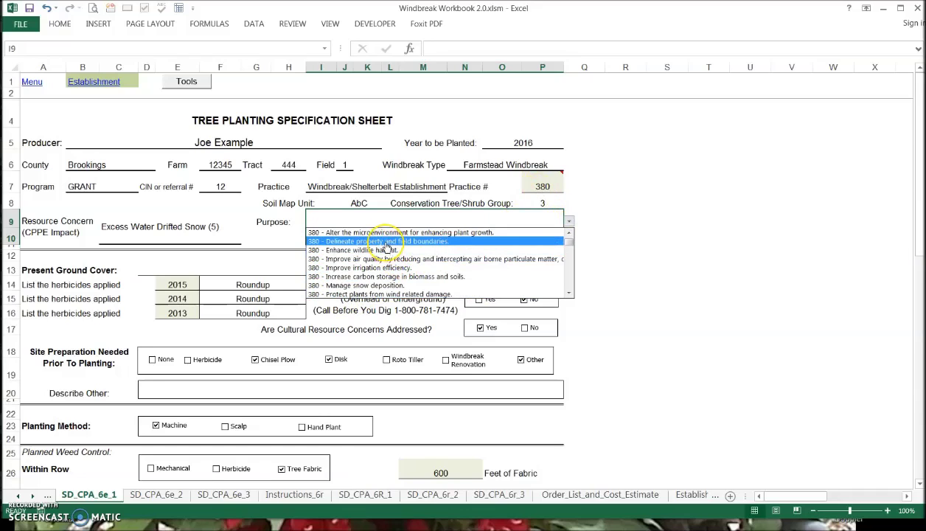
{"action": "left_click", "coordinate": [375, 287]}
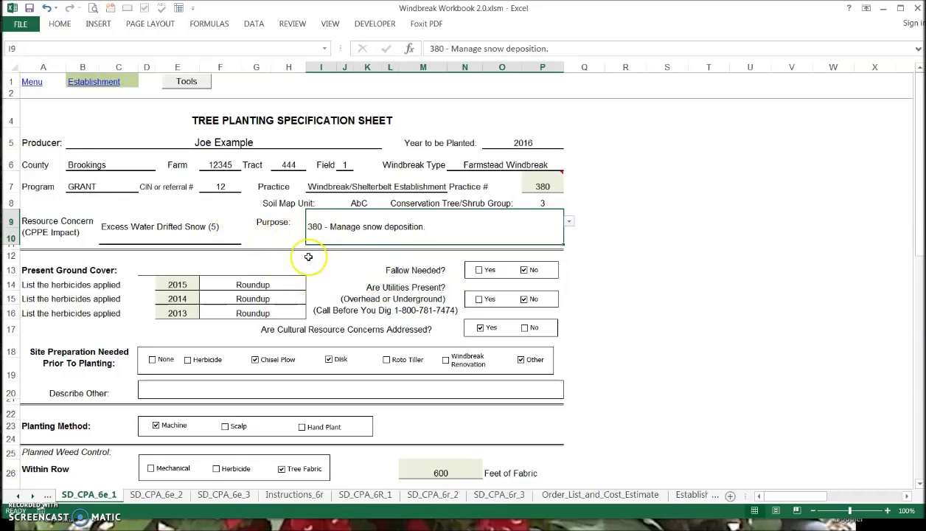
{"action": "left_click", "coordinate": [620, 283]}
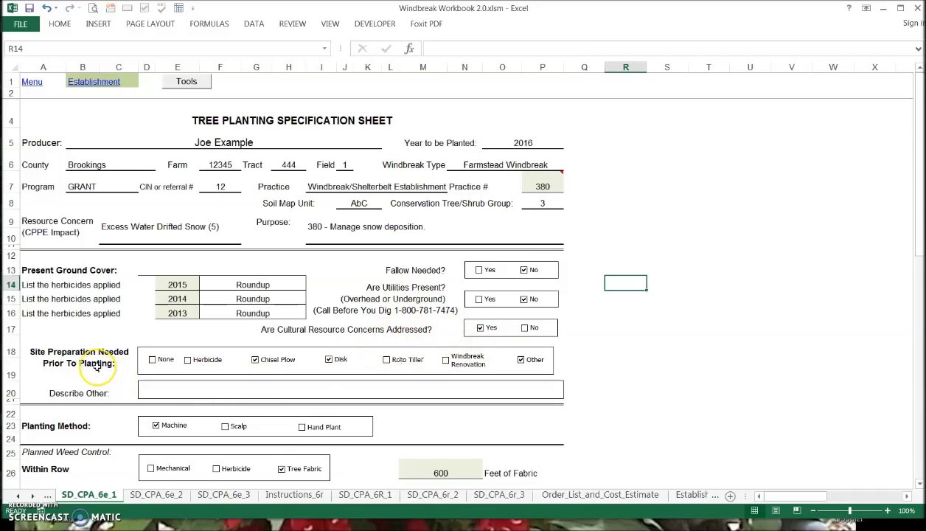
Step: Switch the planting method from Machine to Hand Plant, and set it back to Machine
{"action": "scroll", "coordinate": [92, 365], "scroll_direction": "down", "scroll_amount": 2}
{"action": "scroll", "coordinate": [85, 321], "scroll_direction": "down", "scroll_amount": 1}
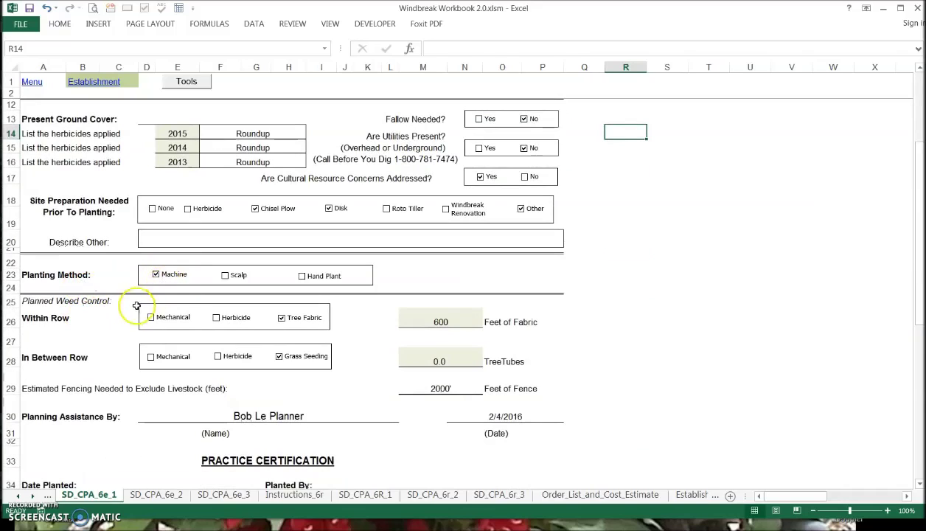
{"action": "left_click", "coordinate": [299, 276]}
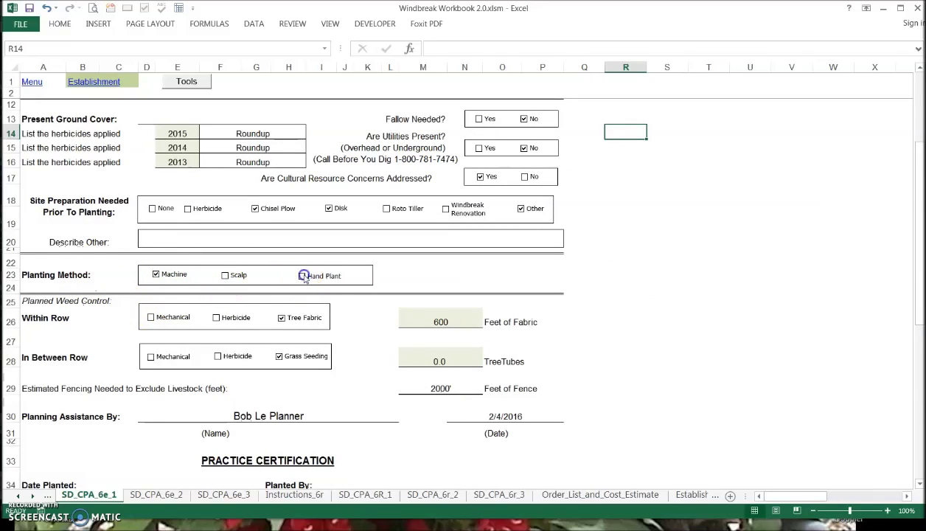
{"action": "left_click", "coordinate": [155, 274]}
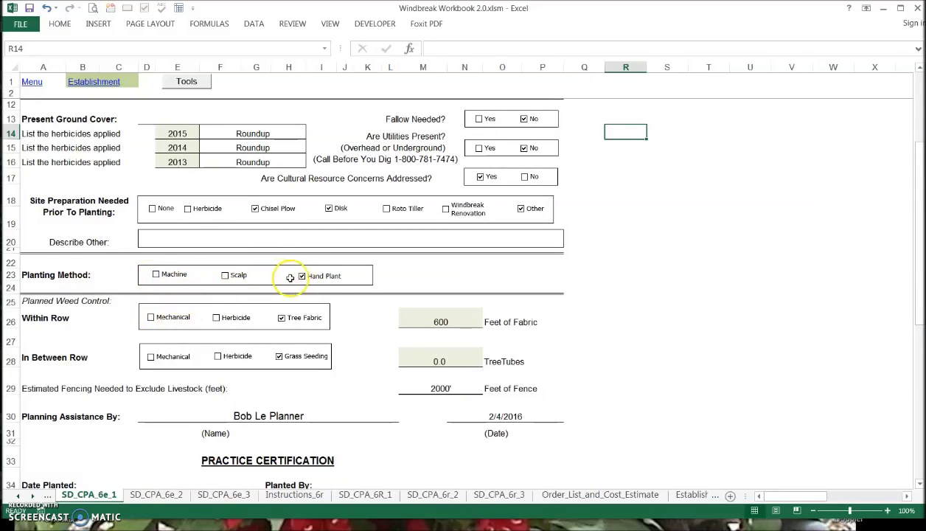
{"action": "left_click", "coordinate": [211, 276]}
{"action": "left_click", "coordinate": [301, 276]}
Step: Review the weed control, Practice Certification and performance comment sections of the specification sheet, and go back up to the Producer field
{"action": "scroll", "coordinate": [445, 361], "scroll_direction": "down", "scroll_amount": 3}
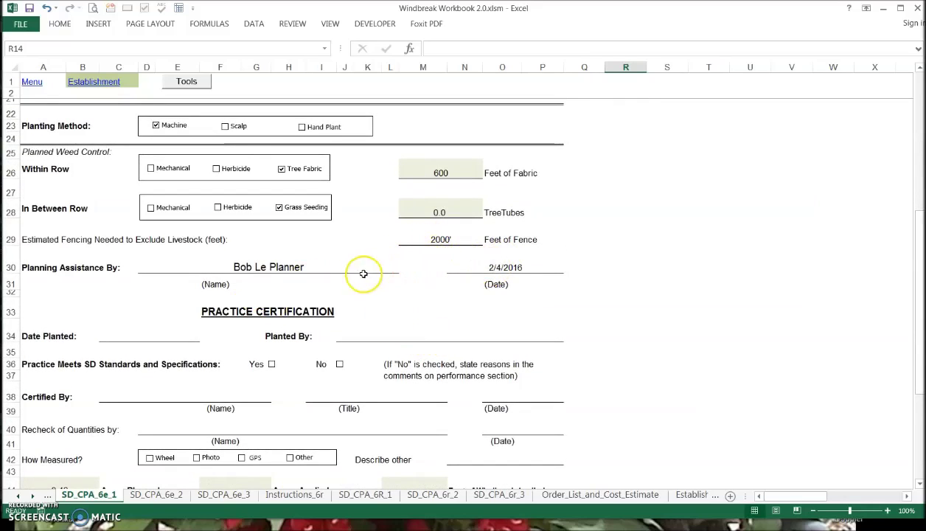
{"action": "scroll", "coordinate": [373, 286], "scroll_direction": "down", "scroll_amount": 2}
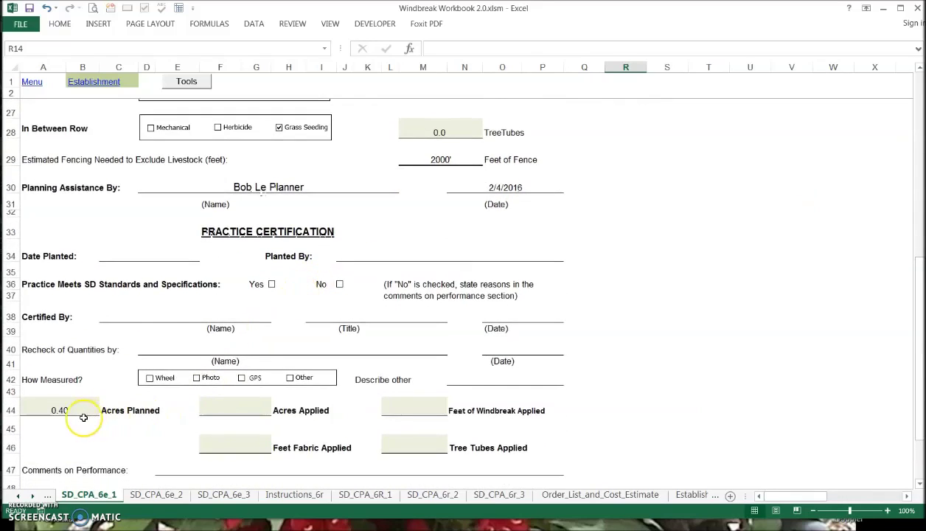
{"action": "scroll", "coordinate": [73, 402], "scroll_direction": "down", "scroll_amount": 2}
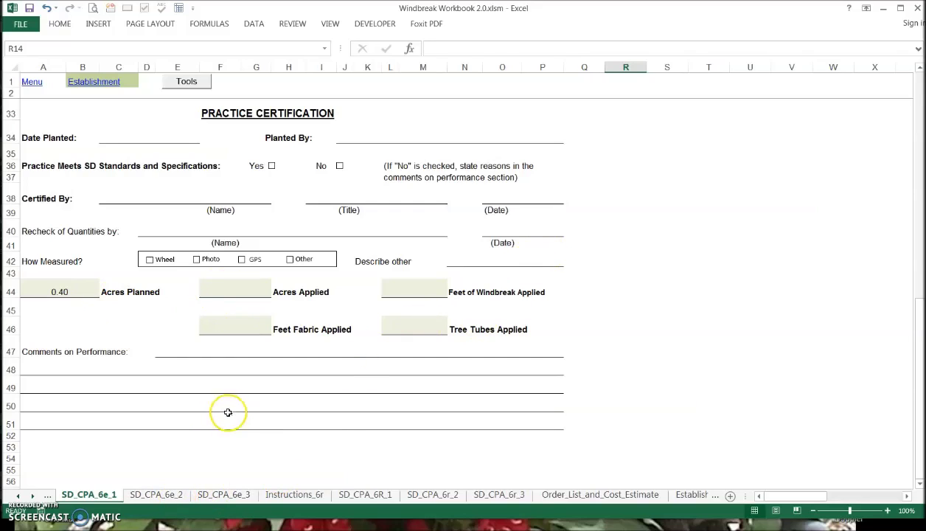
{"action": "scroll", "coordinate": [180, 420], "scroll_direction": "up", "scroll_amount": 10}
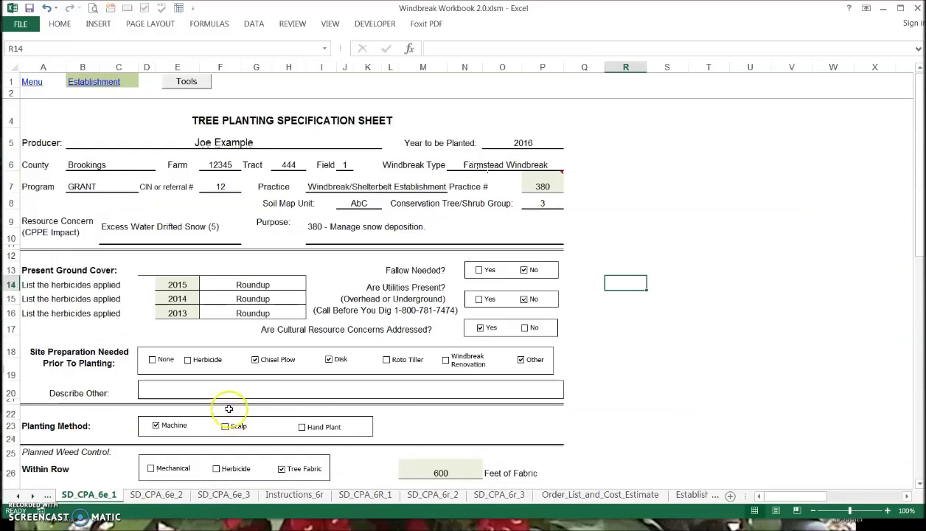
{"action": "left_click", "coordinate": [274, 141]}
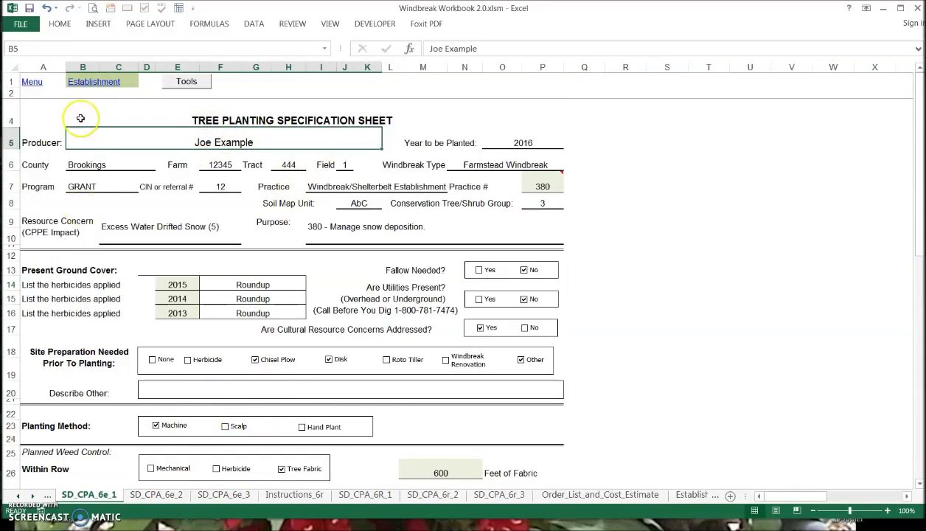
Step: Go to the SD_CPA_6e_2 sheet by way of the Windbreak Establishment page
{"action": "left_click", "coordinate": [91, 85]}
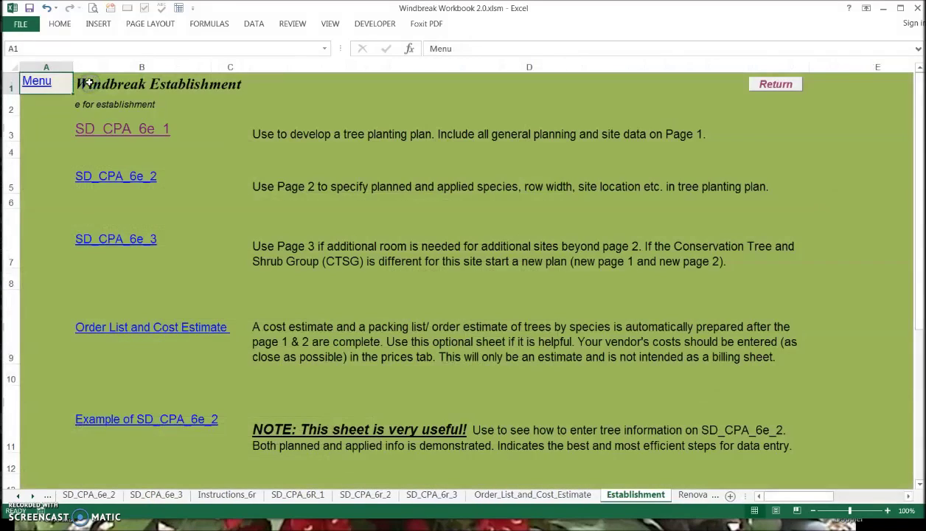
{"action": "left_click", "coordinate": [127, 178]}
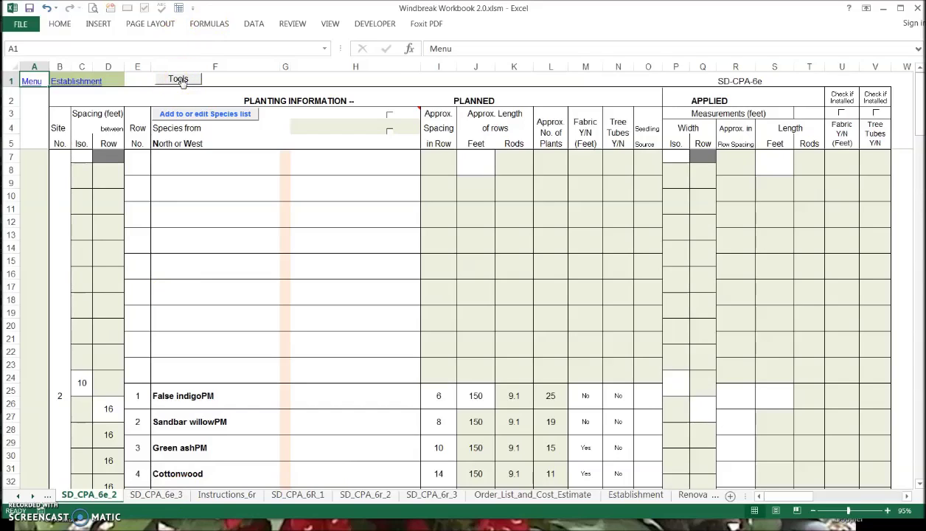
Step: Open the SD_CPA_6e_2 Example from the workbook tools, read its row-number cell comments, and return to the planting sheet
{"action": "left_click", "coordinate": [179, 79]}
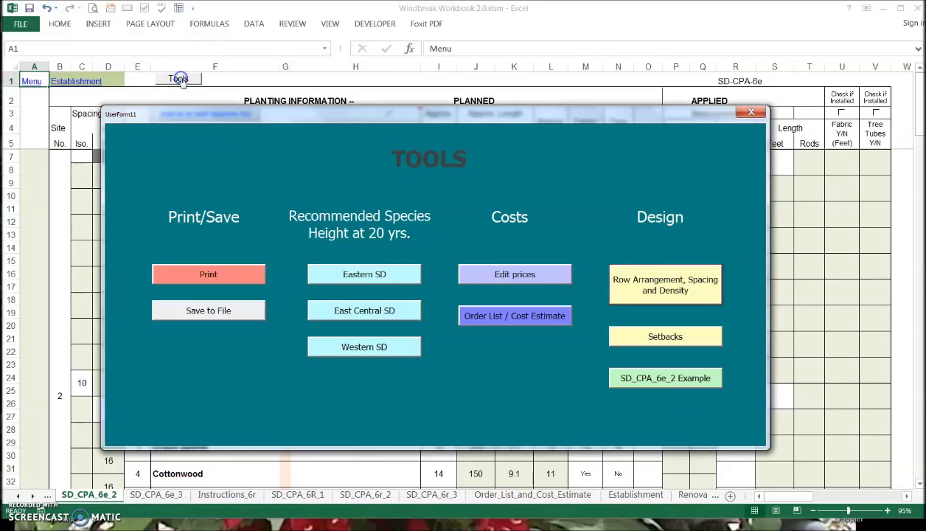
{"action": "left_click", "coordinate": [678, 385]}
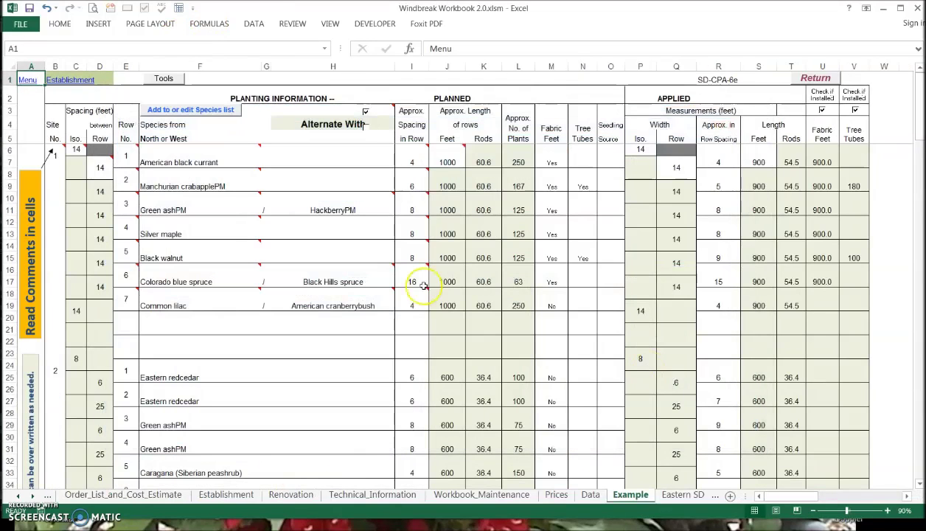
{"action": "mouse_move", "coordinate": [76, 150]}
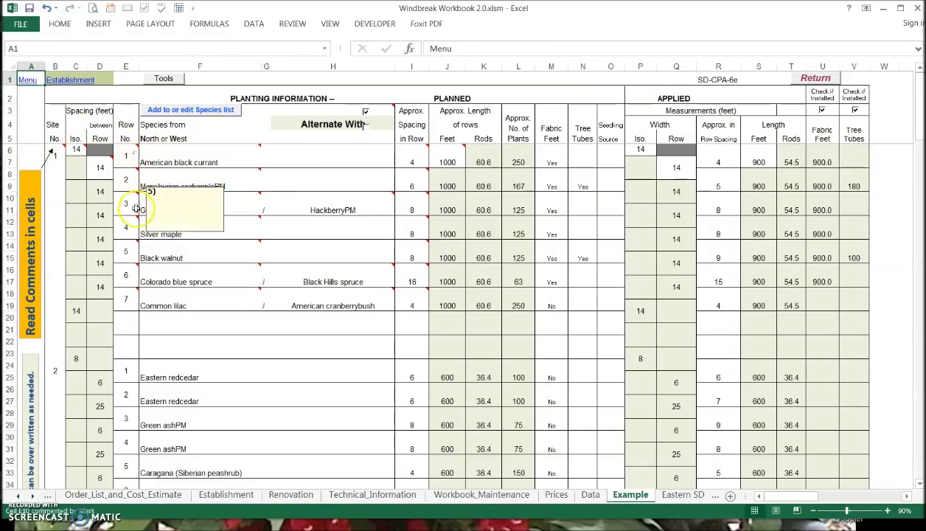
{"action": "mouse_move", "coordinate": [137, 295]}
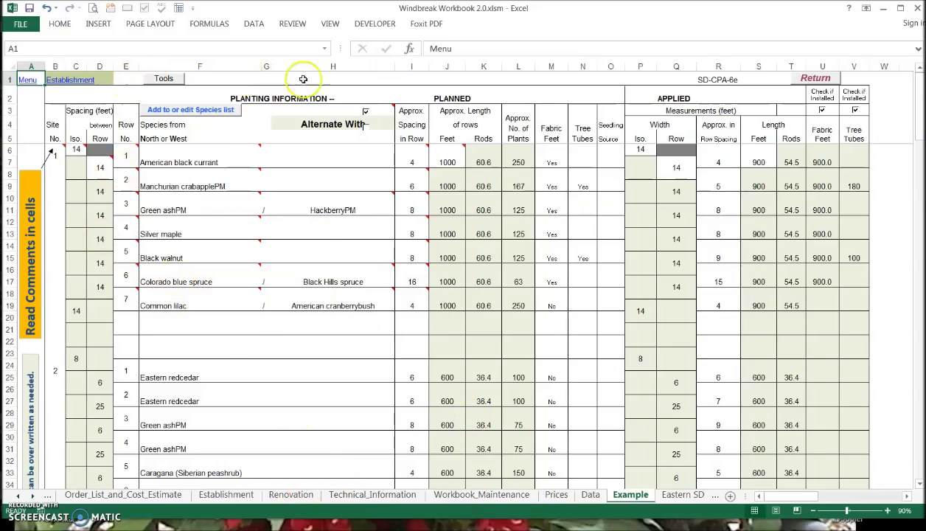
{"action": "left_click", "coordinate": [816, 77]}
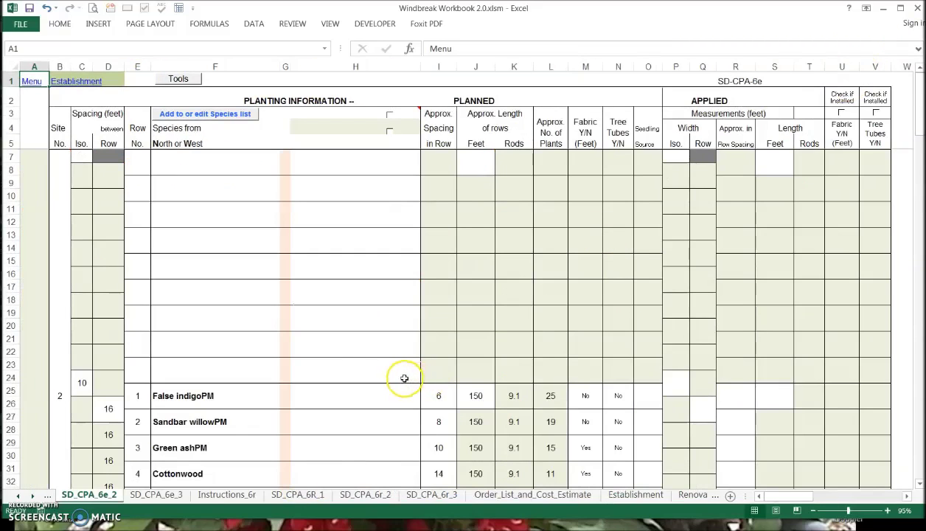
Step: Enter site number 1 for the first planting block and set its planned isolation spacing to 10 feet
{"action": "left_click", "coordinate": [59, 160]}
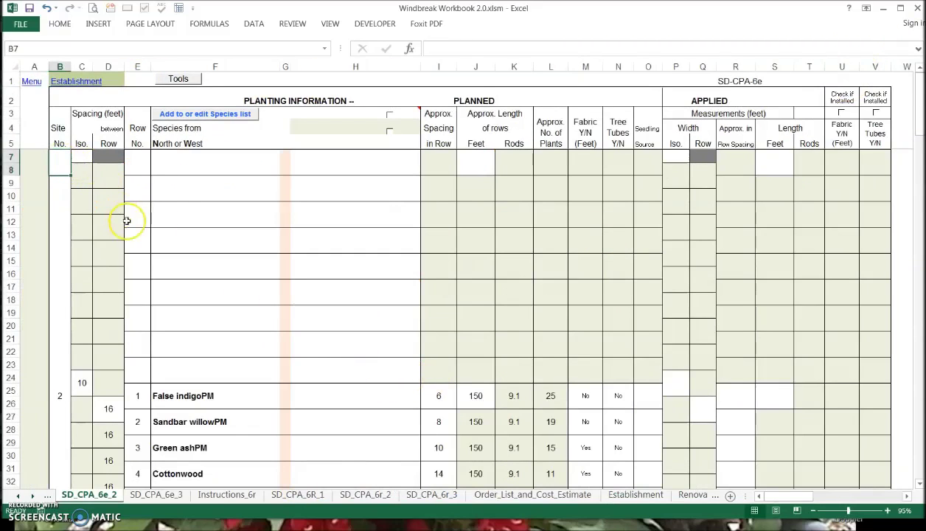
{"action": "type", "text": "1"}
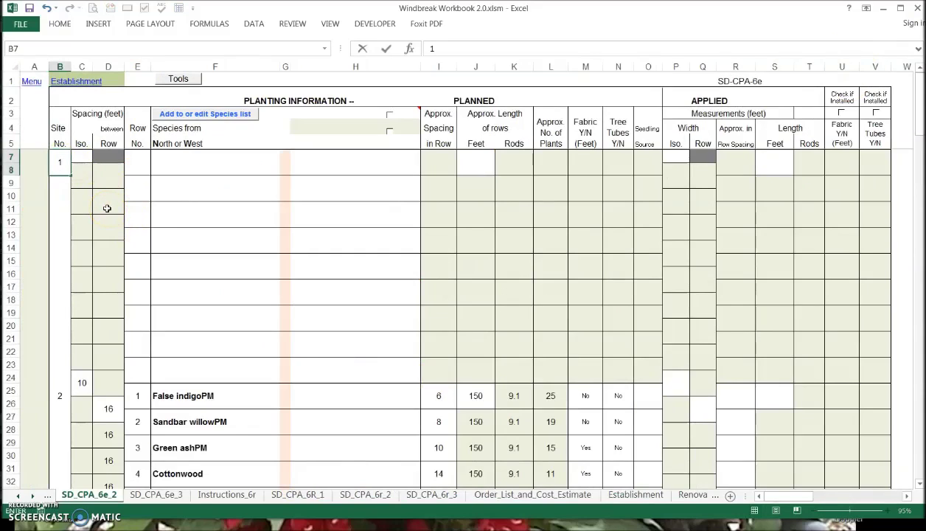
{"action": "key", "text": "Tab"}
{"action": "type", "text": "1"}
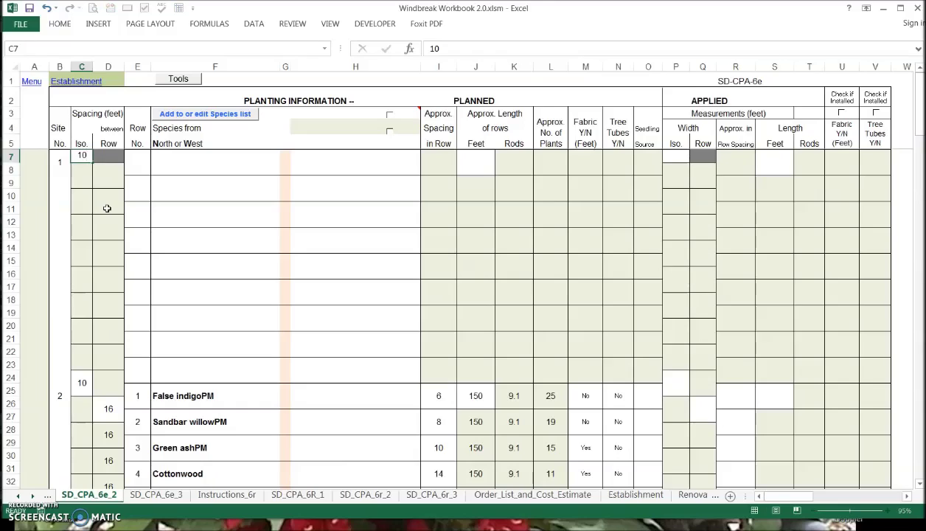
Step: Number the first four planting rows of site 1 from 1 to 4
{"action": "key", "text": "Tab"}
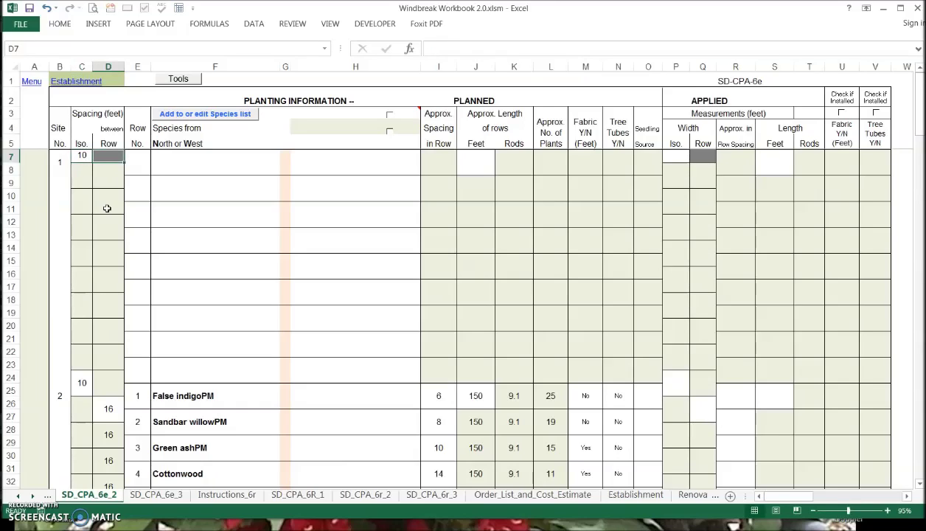
{"action": "key", "text": "Tab"}
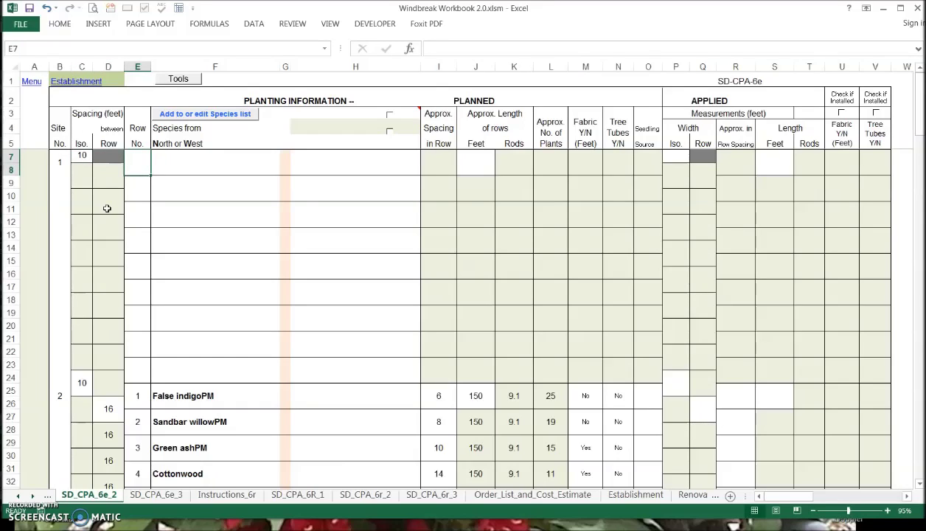
{"action": "type", "text": "1"}
{"action": "key", "text": "Return"}
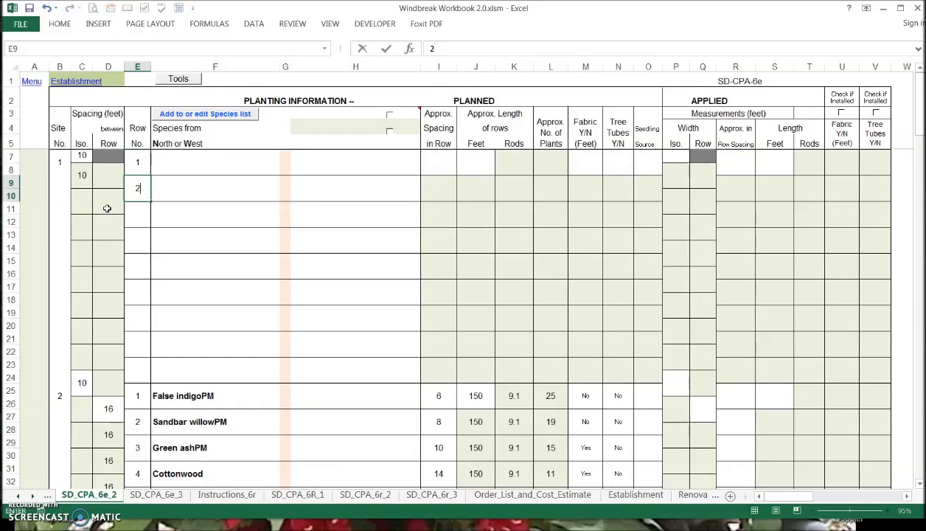
{"action": "type", "text": "2"}
{"action": "key", "text": "Return"}
{"action": "type", "text": "3"}
{"action": "key", "text": "Return"}
{"action": "type", "text": "4"}
{"action": "key", "text": "Return"}
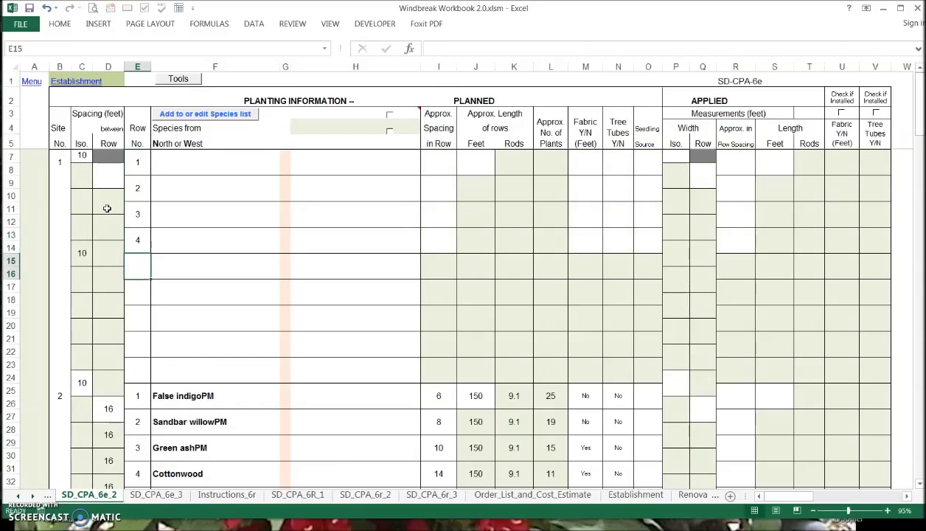
Step: Fill the site 1 row numbers down from row 1 as a series ending at 7
{"action": "left_click", "coordinate": [145, 169]}
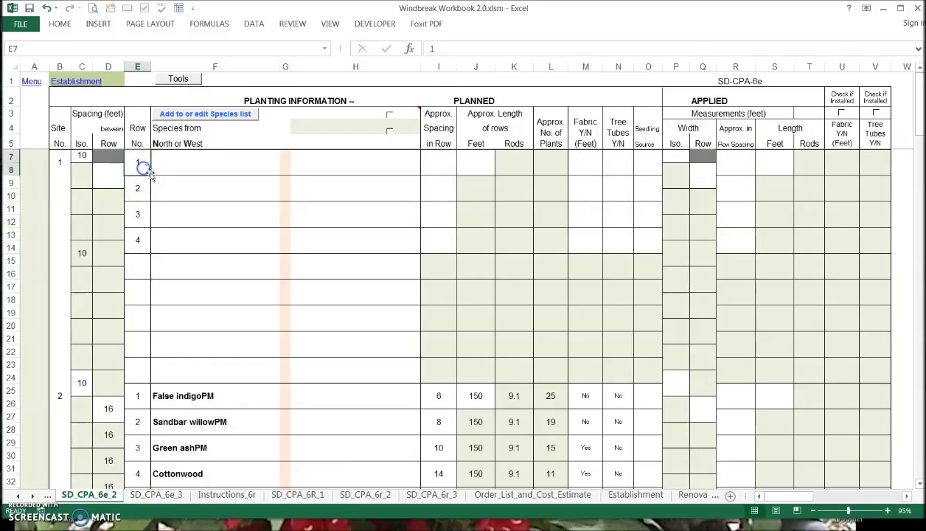
{"action": "left_click_drag", "start_coordinate": [150, 172], "coordinate": [151, 328]}
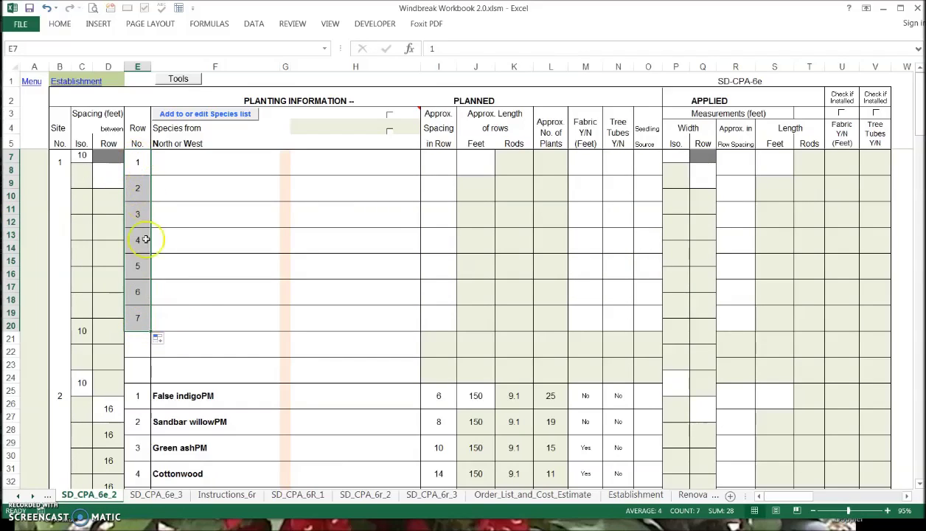
{"action": "left_click", "coordinate": [144, 168]}
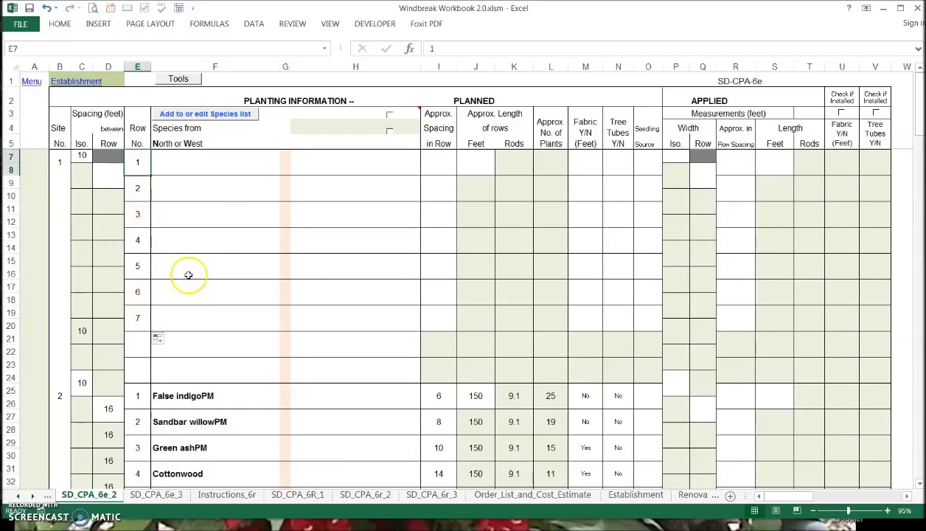
Step: Set the planned between-row spacing for site 1 to 14 feet
{"action": "left_click", "coordinate": [109, 174]}
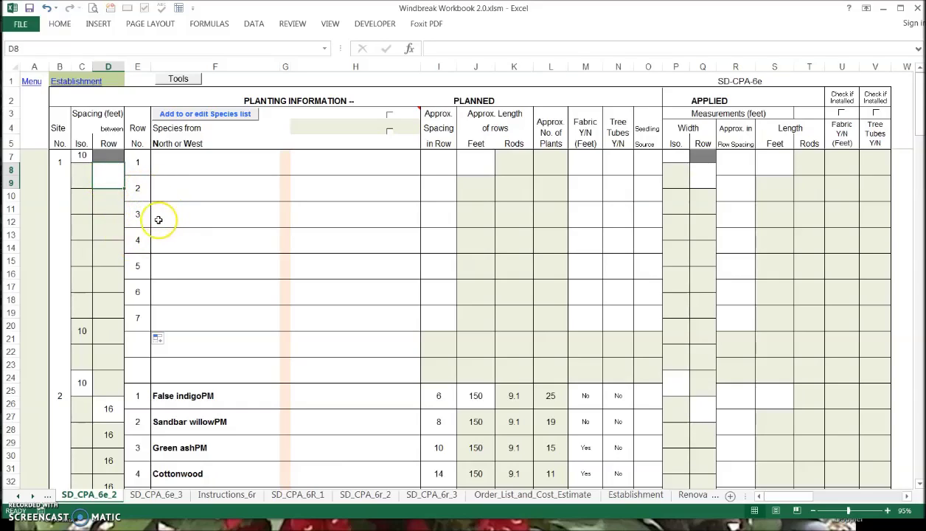
{"action": "type", "text": "14"}
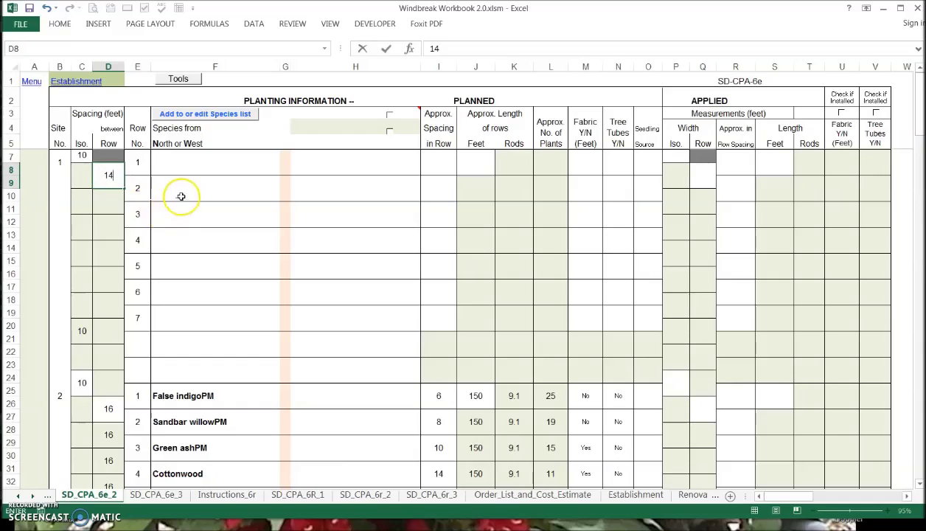
{"action": "left_click", "coordinate": [177, 194]}
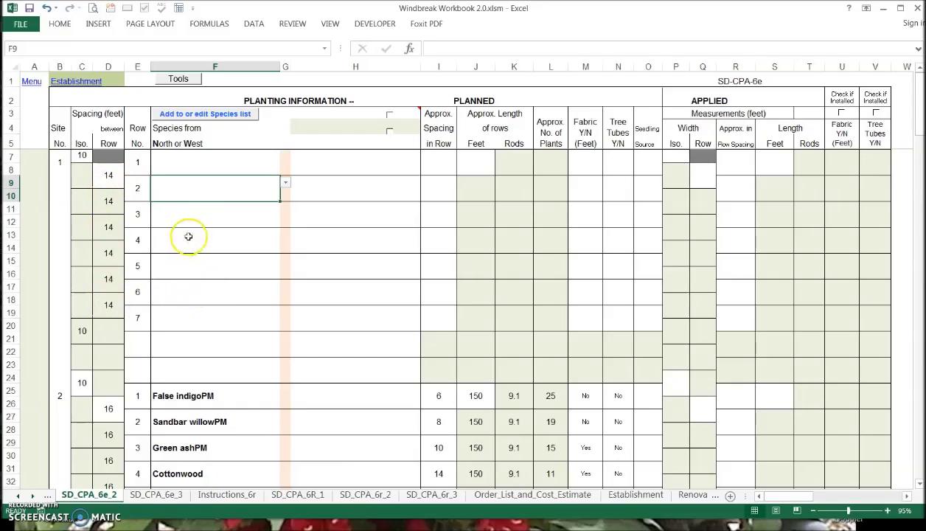
Step: Browse the available species for row 1 of site 1, and close the list without choosing one
{"action": "left_click", "coordinate": [215, 166]}
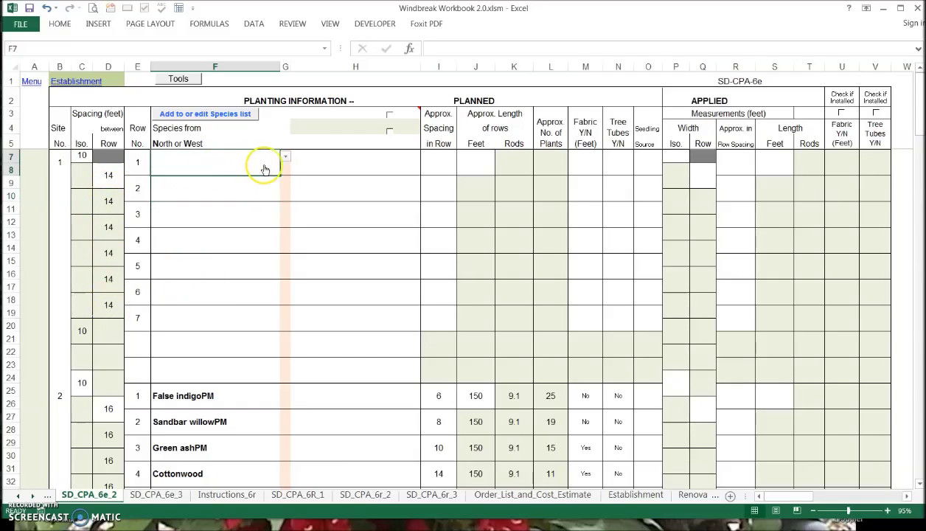
{"action": "left_click", "coordinate": [285, 157]}
{"action": "left_click_drag", "start_coordinate": [285, 219], "coordinate": [290, 173]}
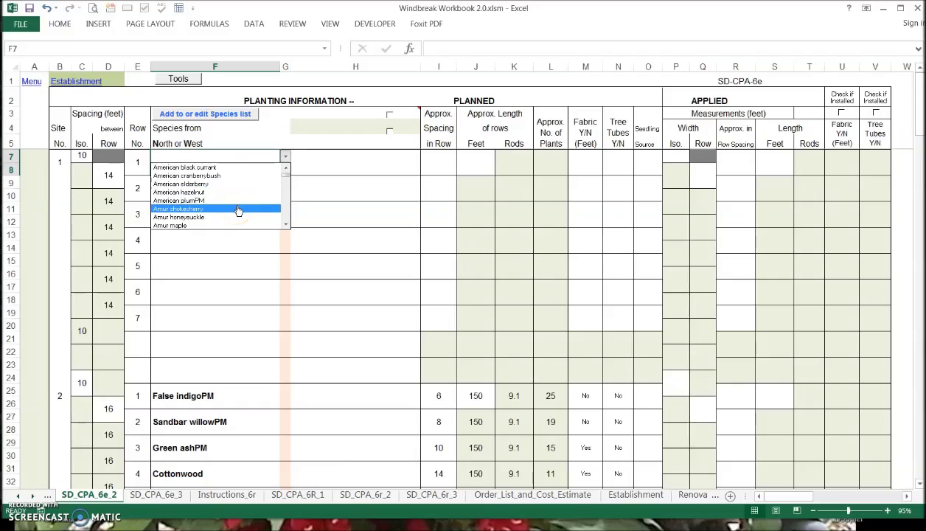
{"action": "left_click", "coordinate": [286, 226]}
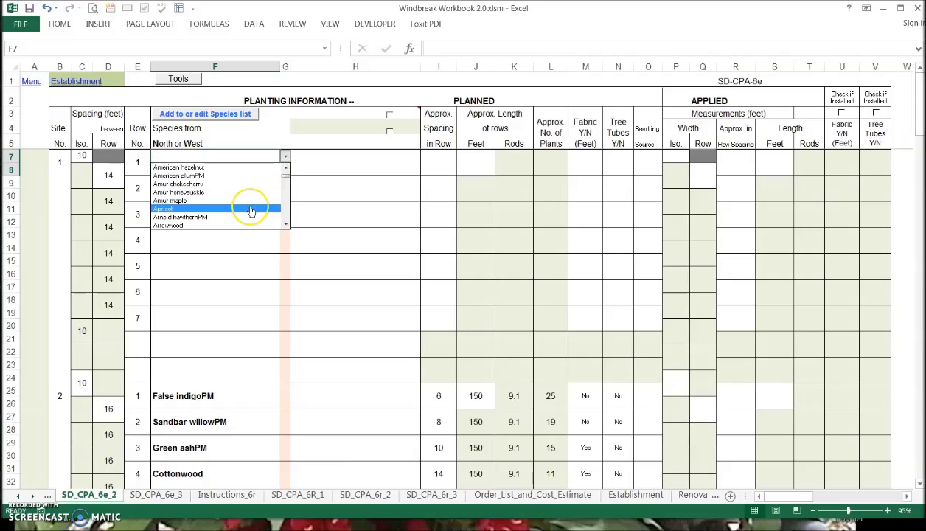
{"action": "key", "text": "Escape"}
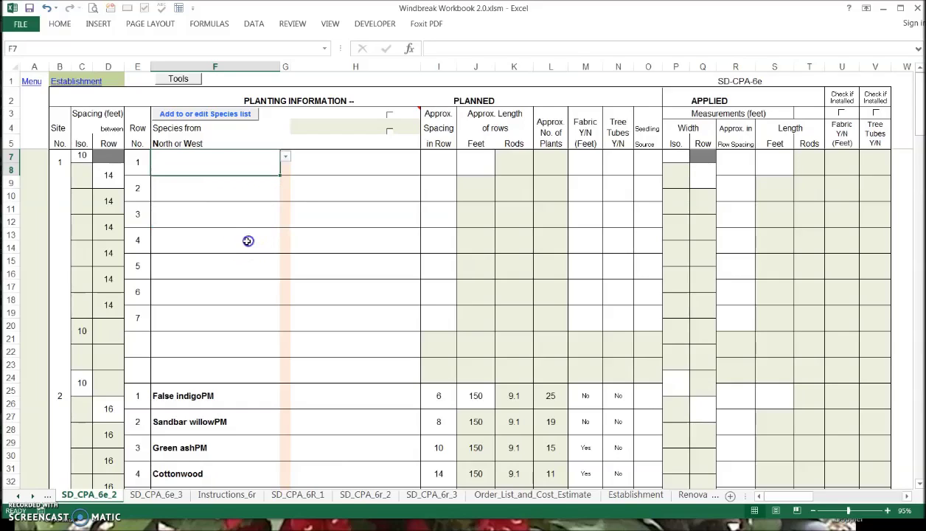
Step: Examine the Eastern SD table of 20-year heights for shrubs suited to Conservation Tree/Shrub Group 3, and return to the planting sheet
{"action": "left_click", "coordinate": [179, 80]}
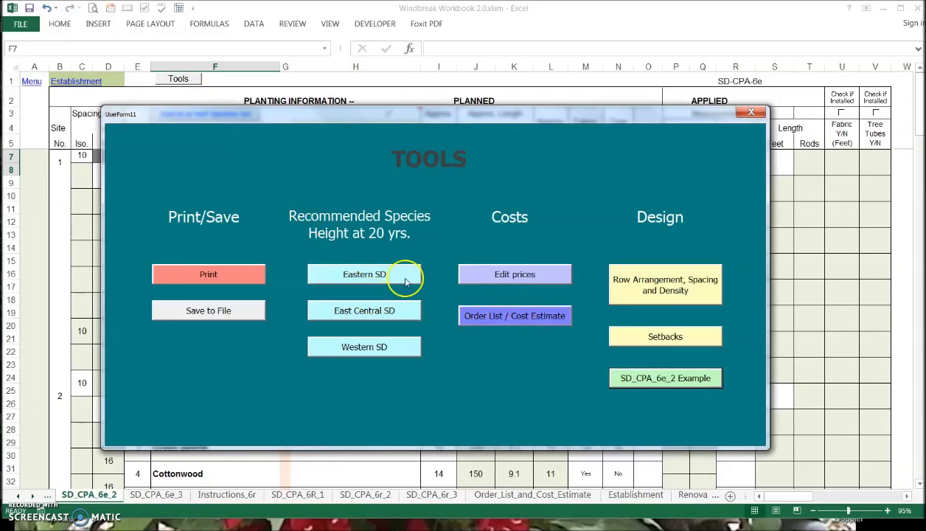
{"action": "left_click", "coordinate": [357, 276]}
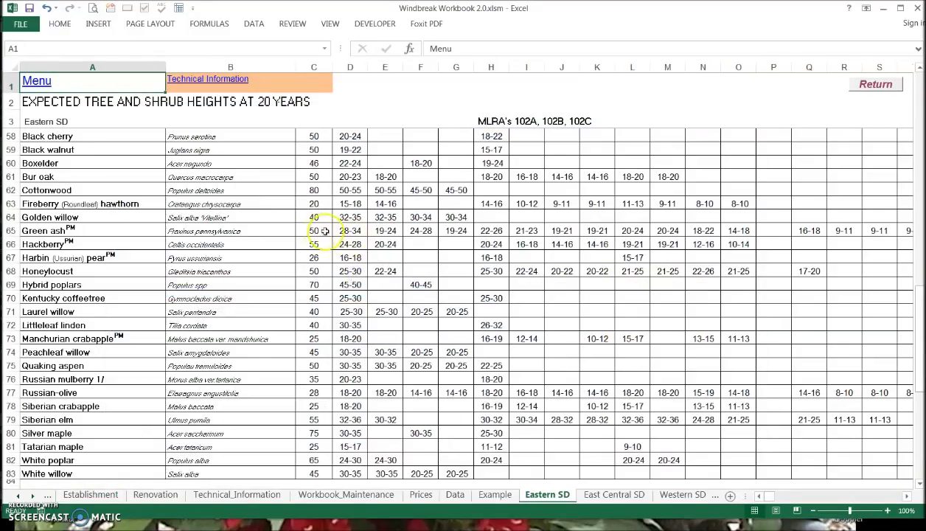
{"action": "scroll", "coordinate": [324, 231], "scroll_direction": "up", "scroll_amount": 17}
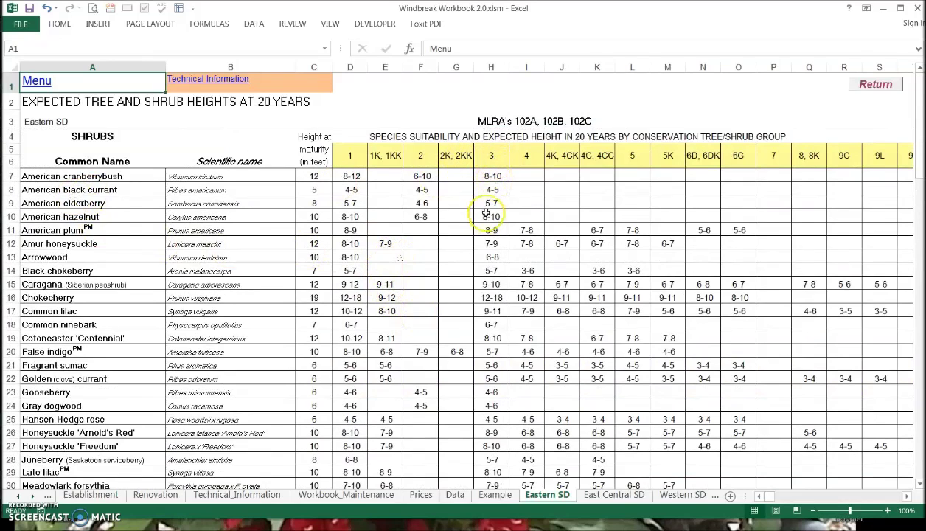
{"action": "left_click", "coordinate": [490, 202]}
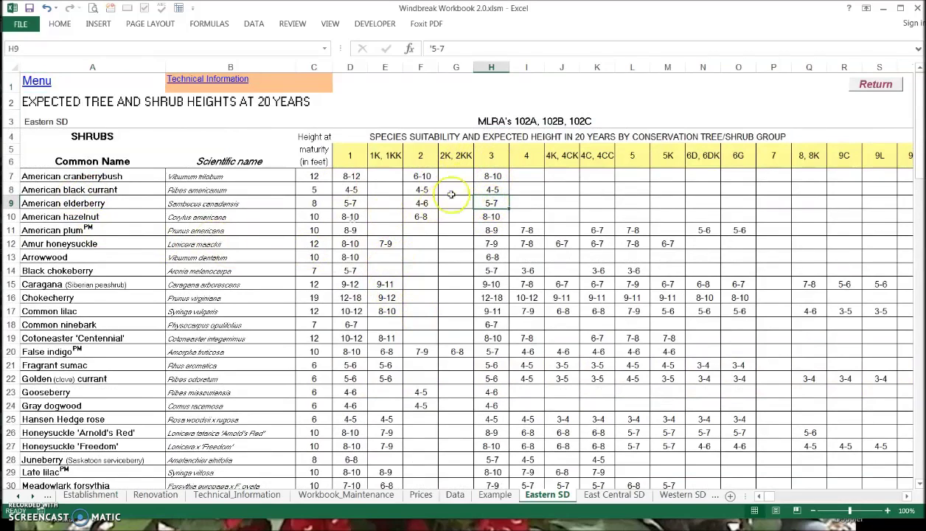
{"action": "scroll", "coordinate": [492, 378], "scroll_direction": "down", "scroll_amount": 3}
{"action": "scroll", "coordinate": [492, 378], "scroll_direction": "down", "scroll_amount": 3}
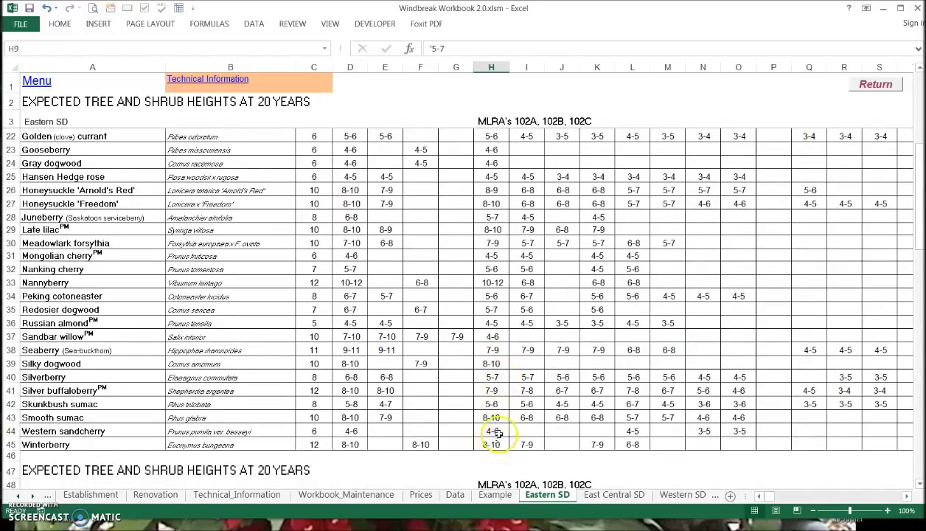
{"action": "scroll", "coordinate": [496, 431], "scroll_direction": "down", "scroll_amount": 1}
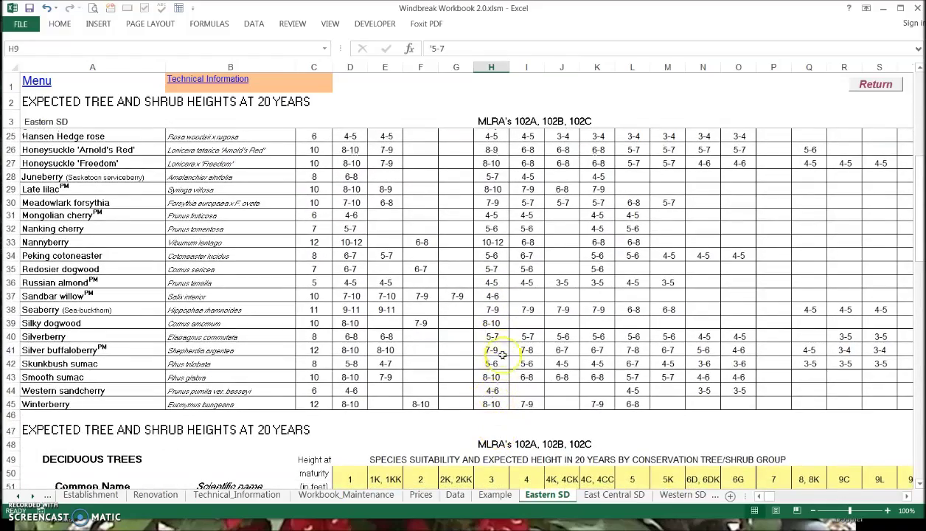
{"action": "scroll", "coordinate": [479, 320], "scroll_direction": "up", "scroll_amount": 6}
{"action": "scroll", "coordinate": [487, 299], "scroll_direction": "up", "scroll_amount": 1}
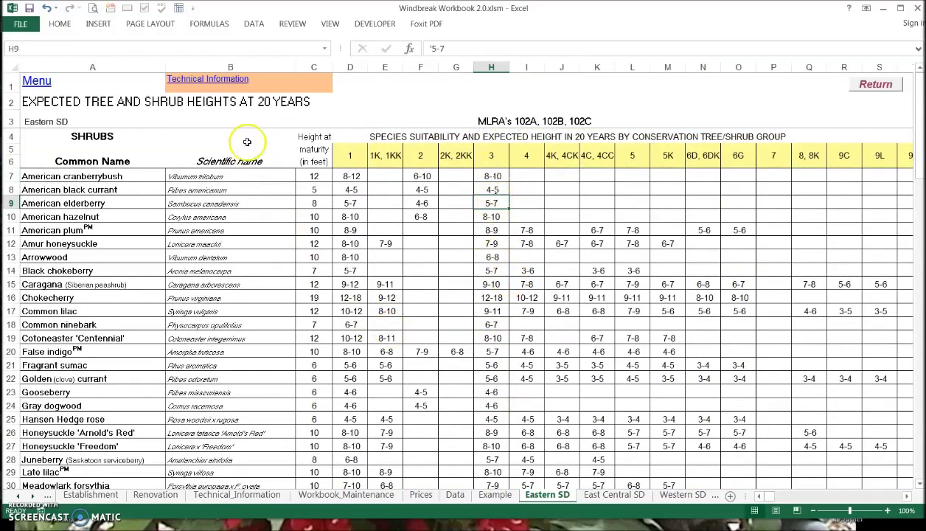
{"action": "left_click", "coordinate": [876, 85]}
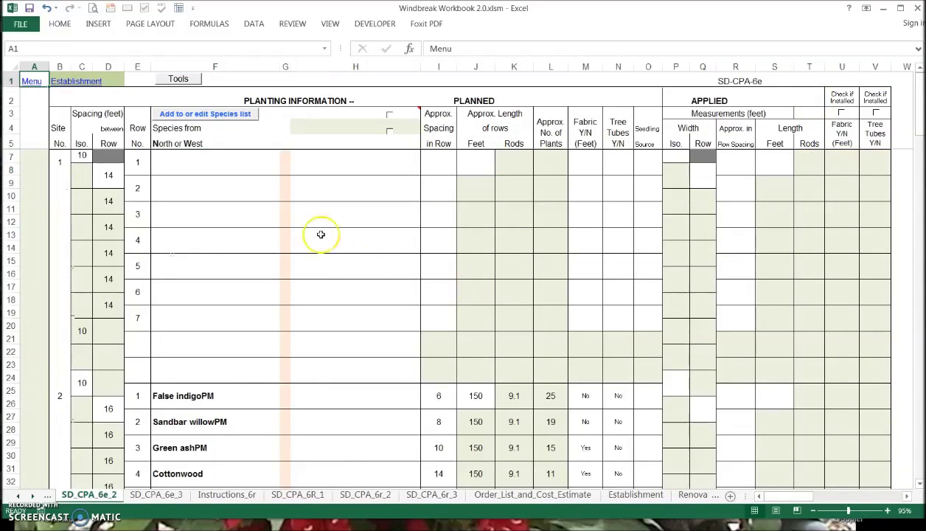
Step: Set the species for row 1 of site 1 to American plumPM
{"action": "left_click", "coordinate": [240, 162]}
{"action": "left_click", "coordinate": [287, 158]}
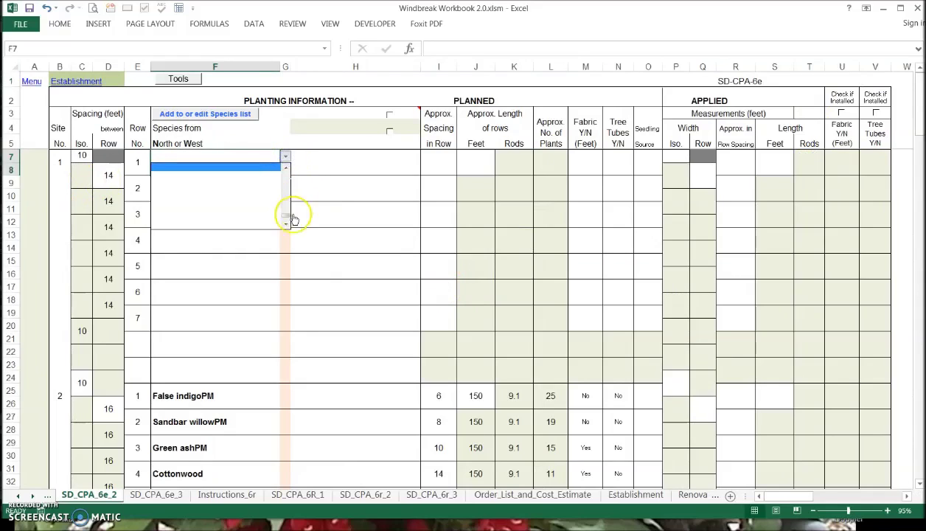
{"action": "left_click_drag", "start_coordinate": [287, 217], "coordinate": [288, 175]}
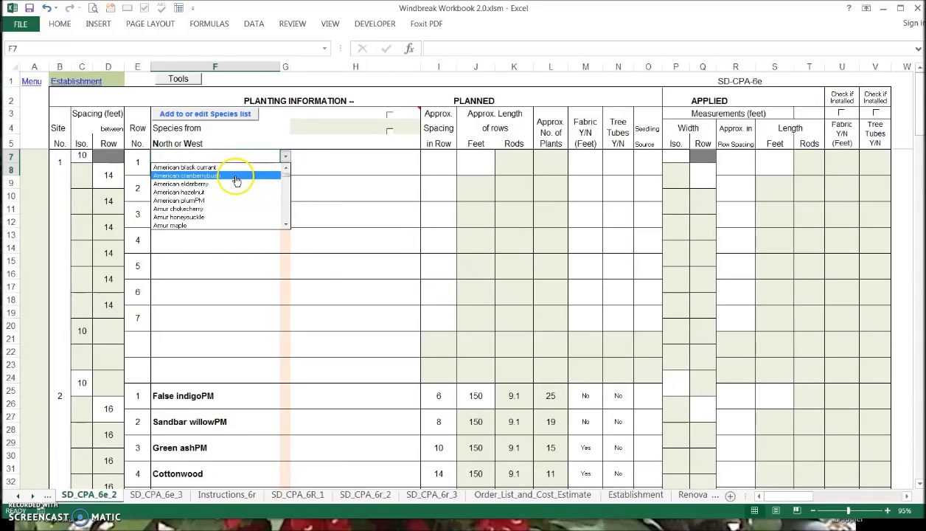
{"action": "left_click", "coordinate": [184, 200]}
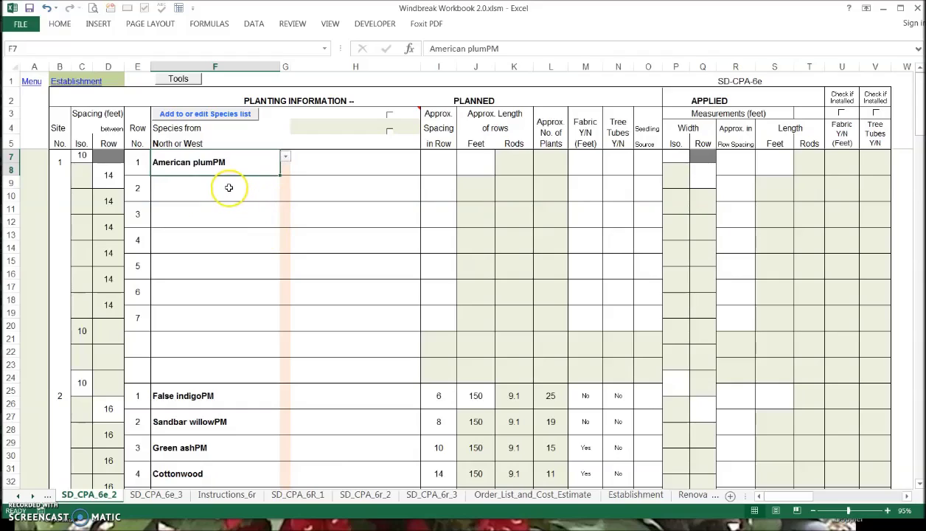
Step: Change the species for row 1 of site 1 to Eastern redcedar
{"action": "left_click", "coordinate": [285, 157]}
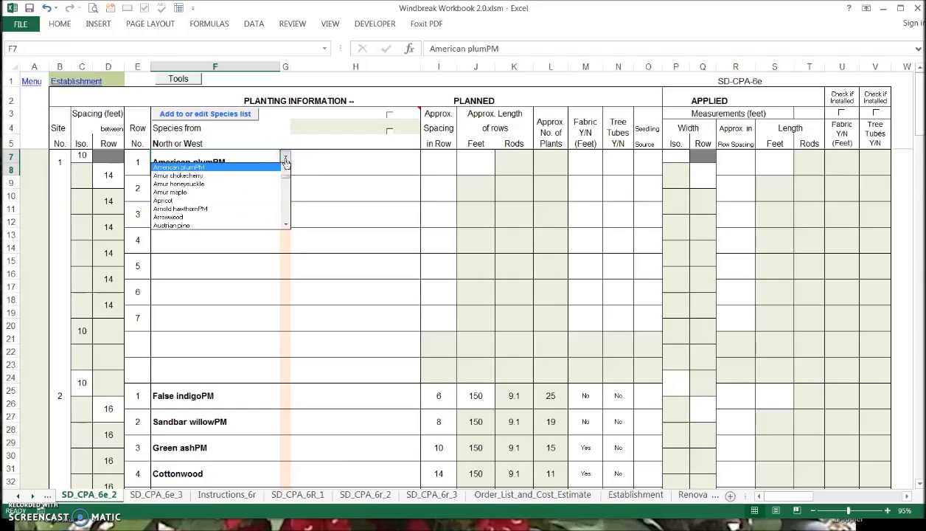
{"action": "left_click_drag", "start_coordinate": [286, 181], "coordinate": [292, 188]}
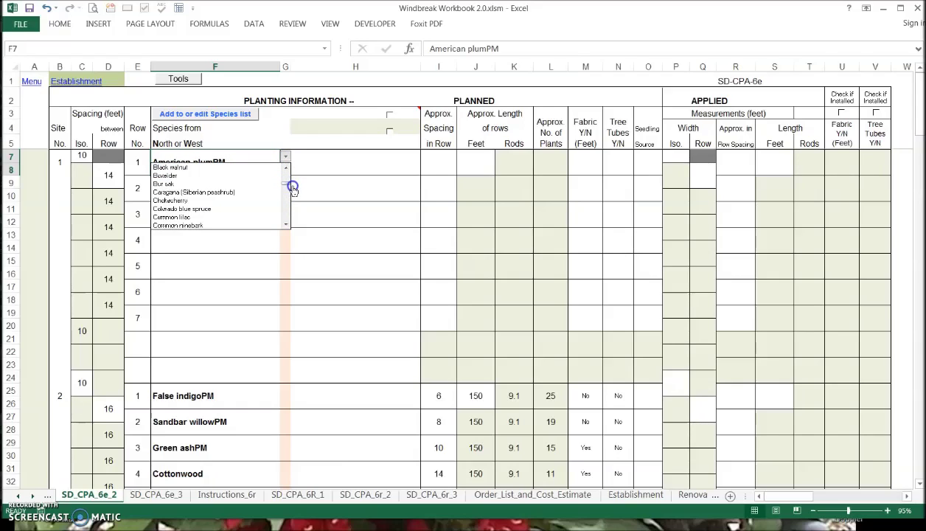
{"action": "left_click_drag", "start_coordinate": [295, 192], "coordinate": [292, 186]}
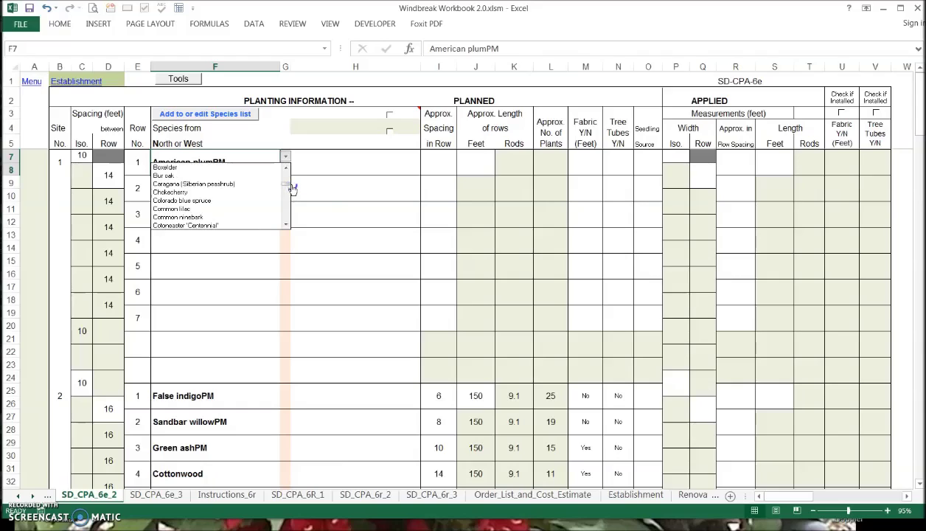
{"action": "mouse_move", "coordinate": [295, 191]}
{"action": "left_mouse_down"}
{"action": "mouse_move", "coordinate": [285, 200]}
{"action": "mouse_move", "coordinate": [287, 187]}
{"action": "left_mouse_up"}
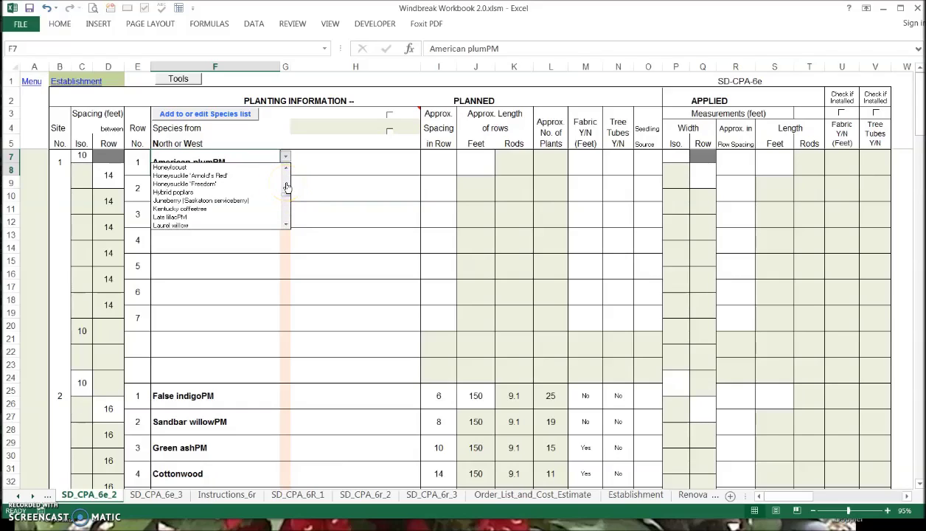
{"action": "left_click", "coordinate": [287, 186]}
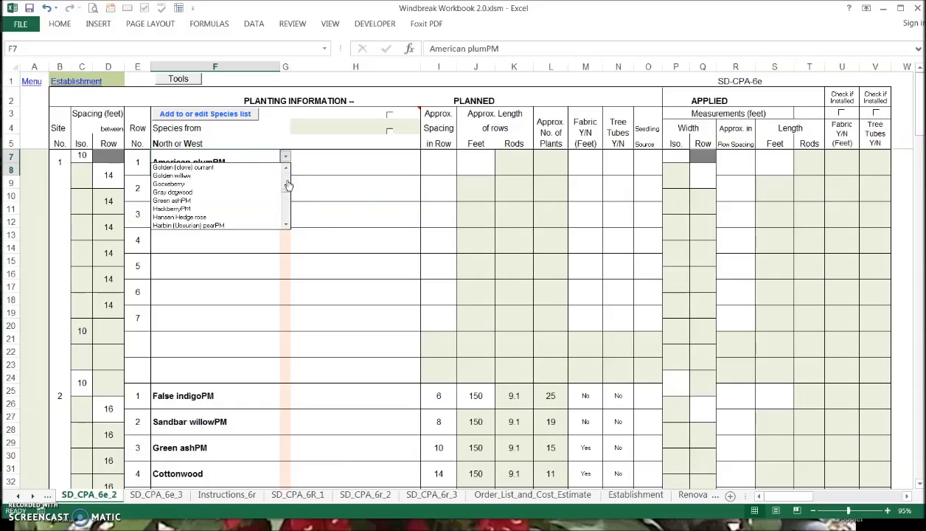
{"action": "left_click", "coordinate": [285, 182]}
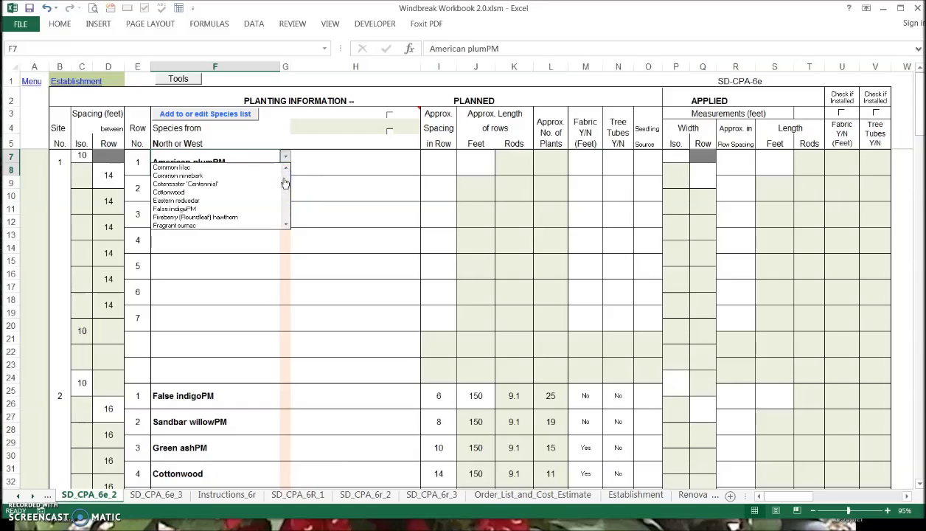
{"action": "left_click", "coordinate": [199, 201]}
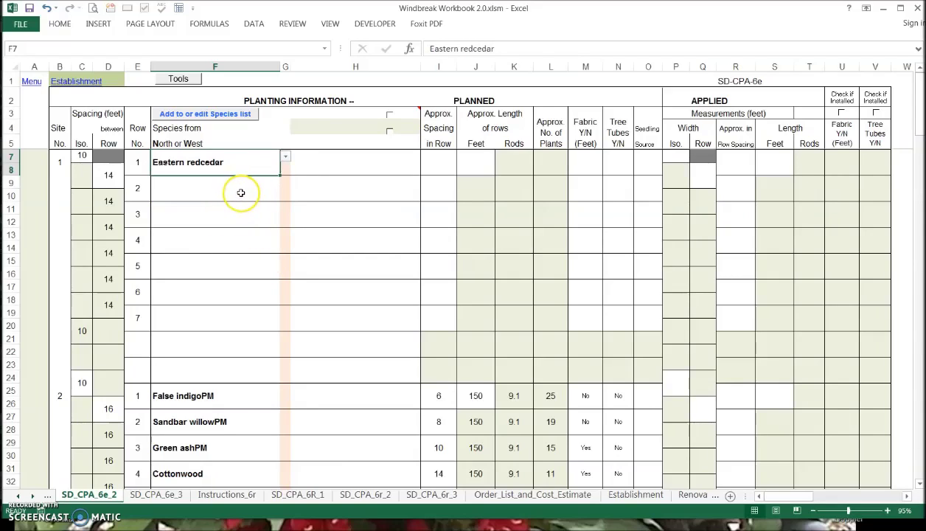
Step: Set the species for row 2 of site 1 to Manchurian crabapplePM
{"action": "left_click", "coordinate": [243, 194]}
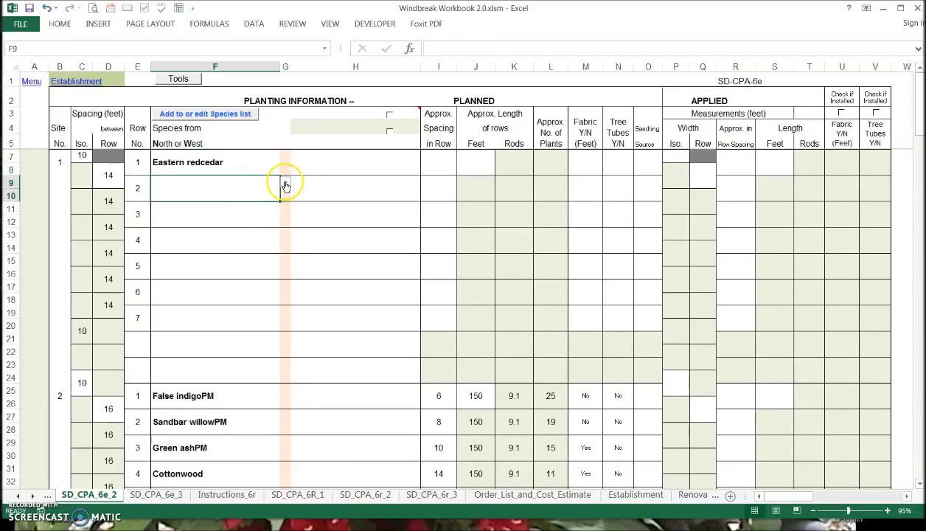
{"action": "left_click", "coordinate": [286, 184]}
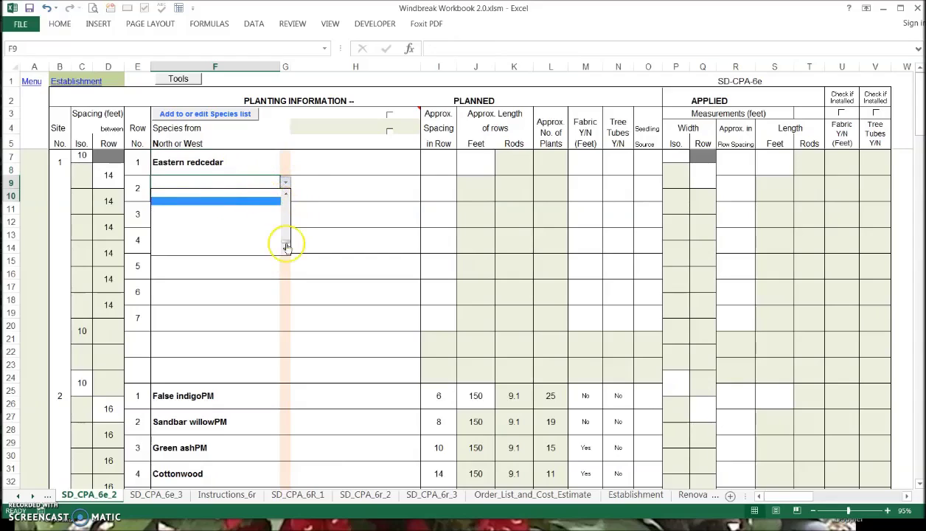
{"action": "left_click_drag", "start_coordinate": [285, 245], "coordinate": [283, 231]}
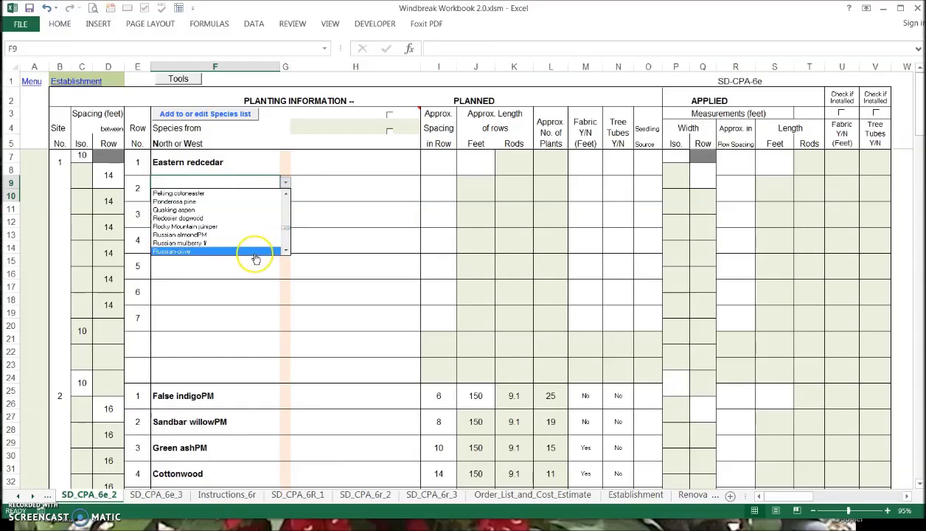
{"action": "left_click", "coordinate": [286, 213]}
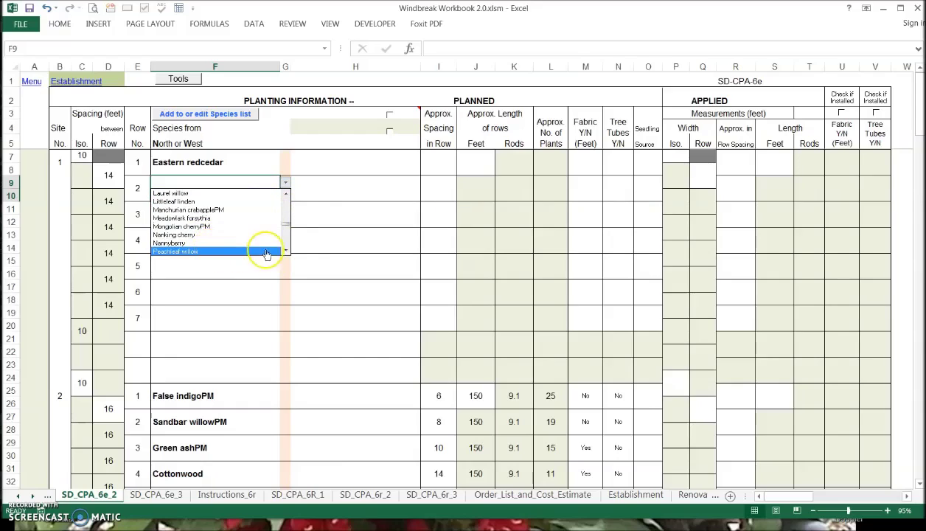
{"action": "left_click", "coordinate": [218, 210]}
{"action": "left_click", "coordinate": [218, 213]}
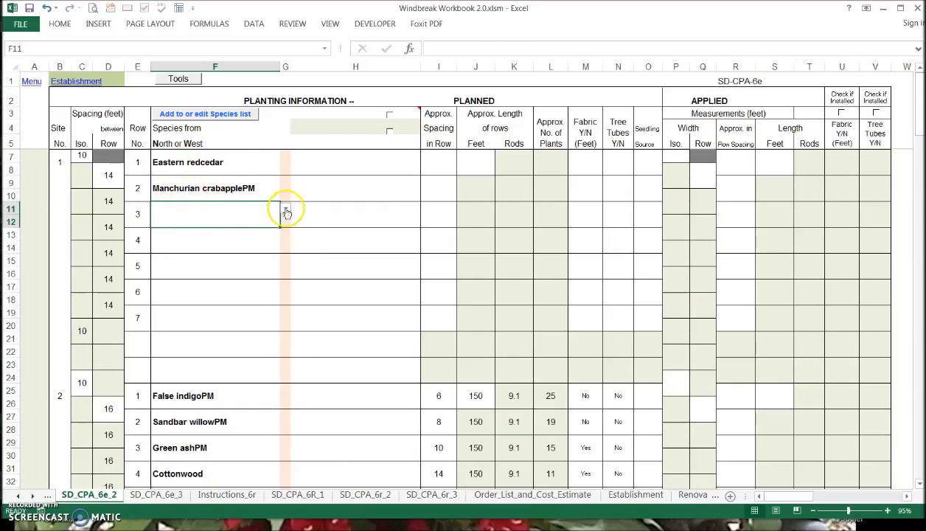
Step: Examine the Design sheet's guidelines on row arrangement, plant spacing, isolation strips and density, and return to the planting sheet
{"action": "left_click", "coordinate": [178, 78]}
{"action": "left_click", "coordinate": [653, 298]}
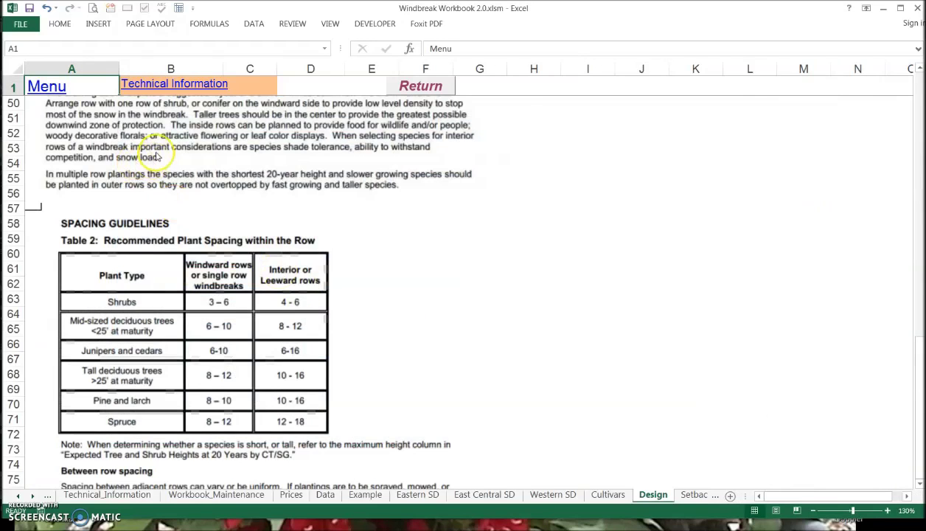
{"action": "scroll", "coordinate": [156, 157], "scroll_direction": "up", "scroll_amount": 16}
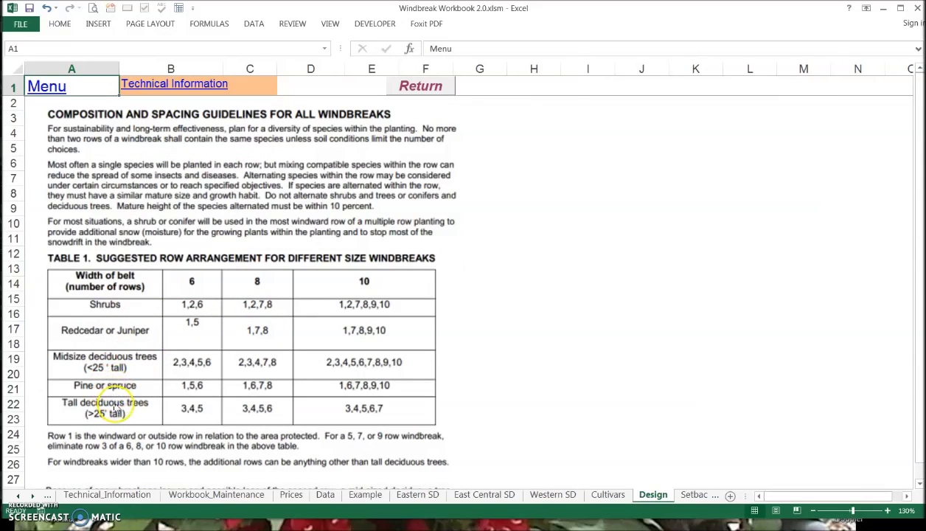
{"action": "scroll", "coordinate": [171, 394], "scroll_direction": "down", "scroll_amount": 10}
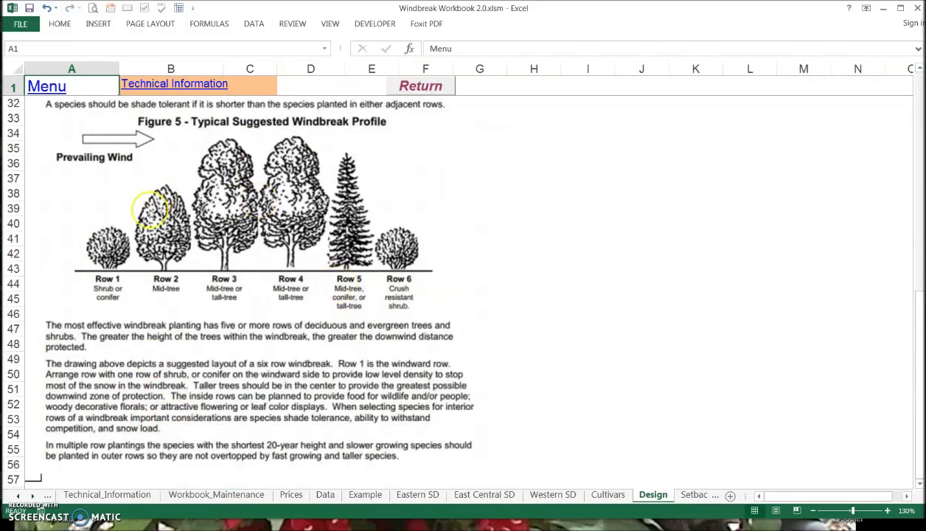
{"action": "scroll", "coordinate": [267, 379], "scroll_direction": "down", "scroll_amount": 6}
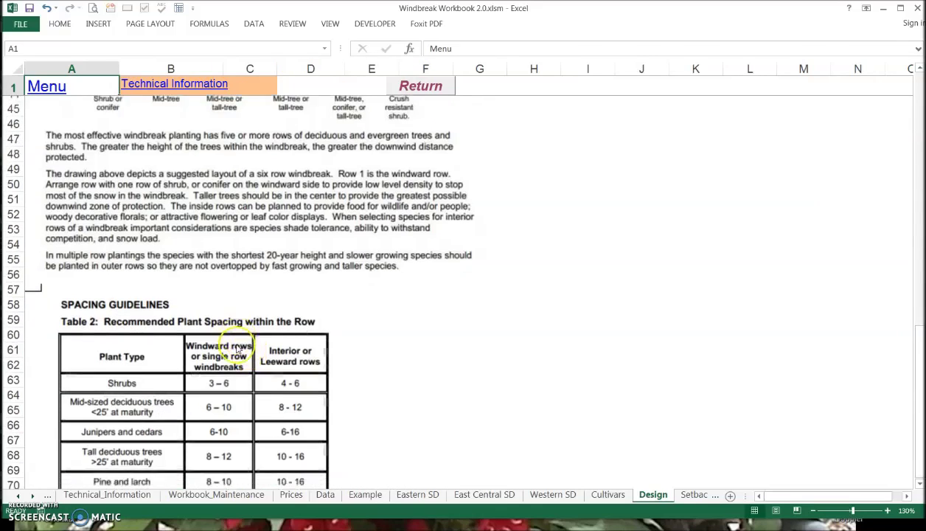
{"action": "scroll", "coordinate": [221, 332], "scroll_direction": "down", "scroll_amount": 1}
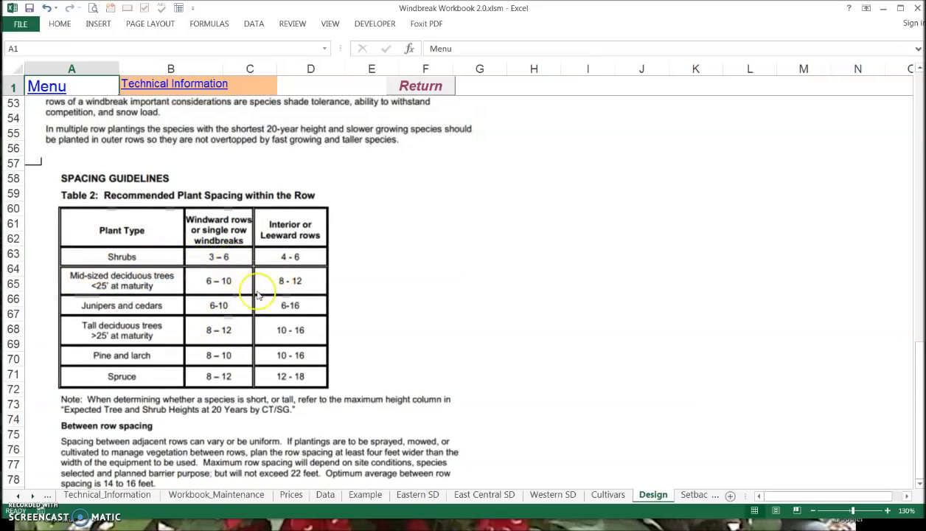
{"action": "scroll", "coordinate": [241, 355], "scroll_direction": "down", "scroll_amount": 7}
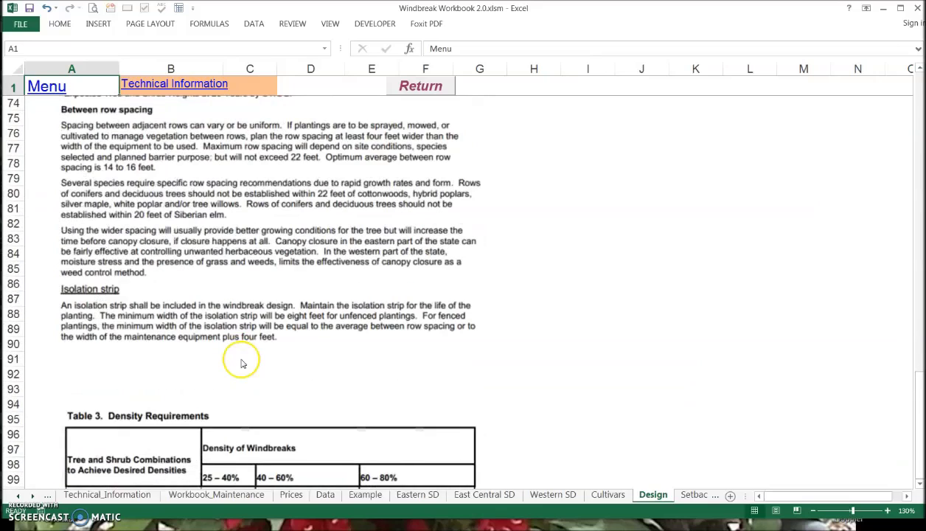
{"action": "scroll", "coordinate": [241, 361], "scroll_direction": "down", "scroll_amount": 5}
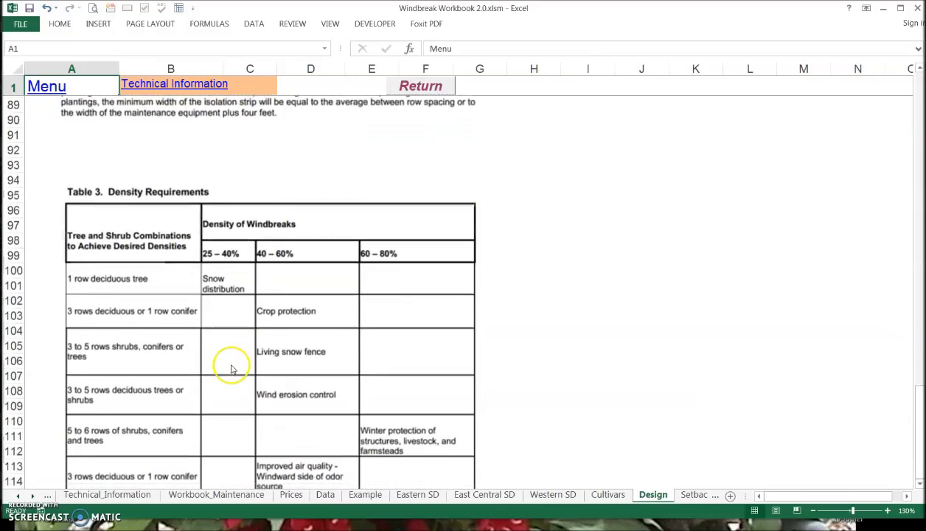
{"action": "scroll", "coordinate": [274, 330], "scroll_direction": "up", "scroll_amount": 6}
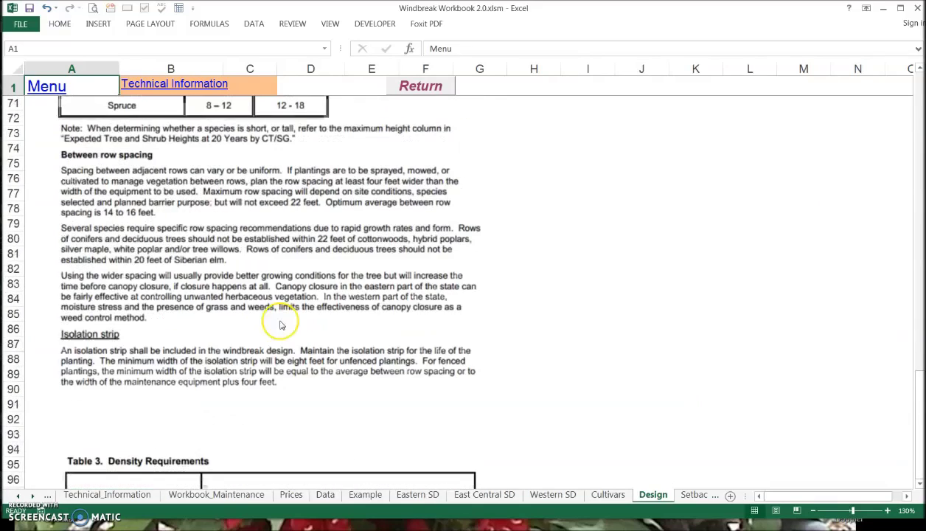
{"action": "scroll", "coordinate": [594, 229], "scroll_direction": "up", "scroll_amount": 1}
{"action": "scroll", "coordinate": [584, 272], "scroll_direction": "up", "scroll_amount": 16}
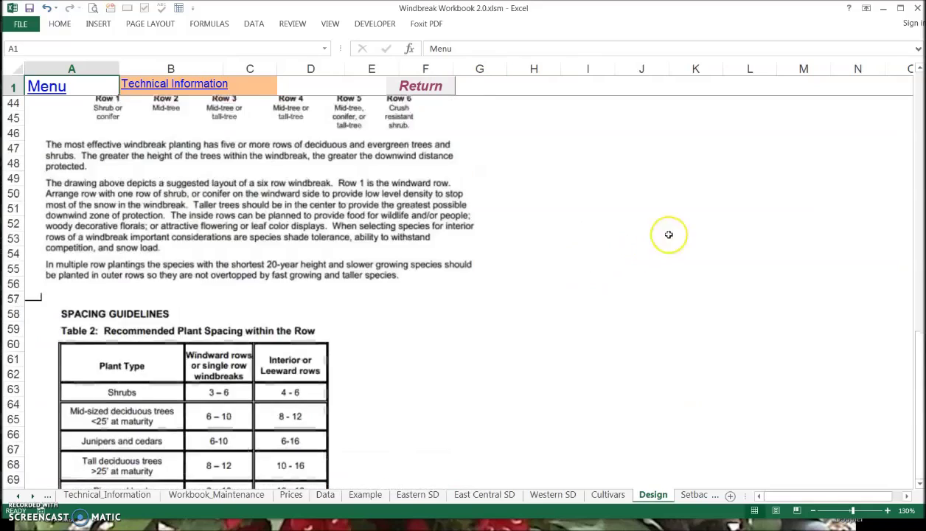
{"action": "left_click", "coordinate": [437, 86]}
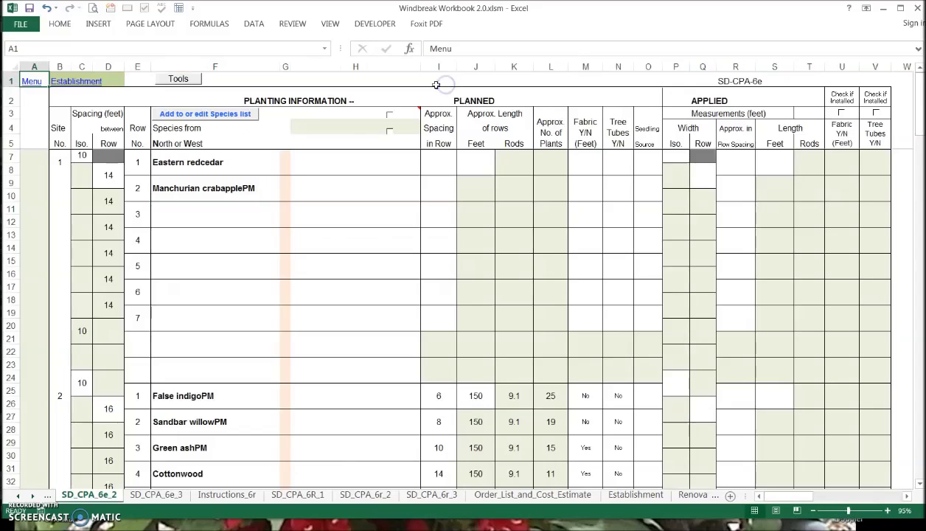
Step: Set the species for row 3 of site 1 to HackberryPM
{"action": "left_click", "coordinate": [197, 213]}
{"action": "left_click", "coordinate": [286, 210]}
{"action": "left_click_drag", "start_coordinate": [286, 211], "coordinate": [285, 255]}
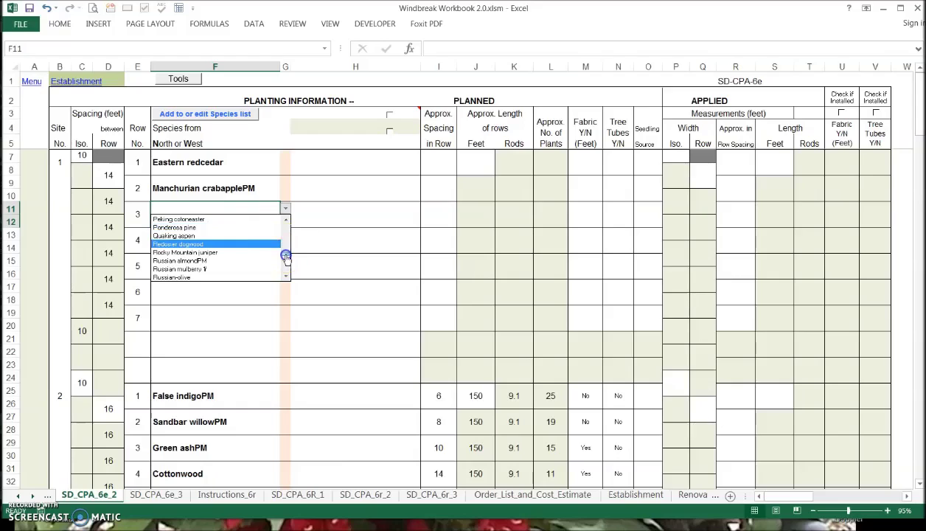
{"action": "left_click_drag", "start_coordinate": [286, 256], "coordinate": [286, 253]}
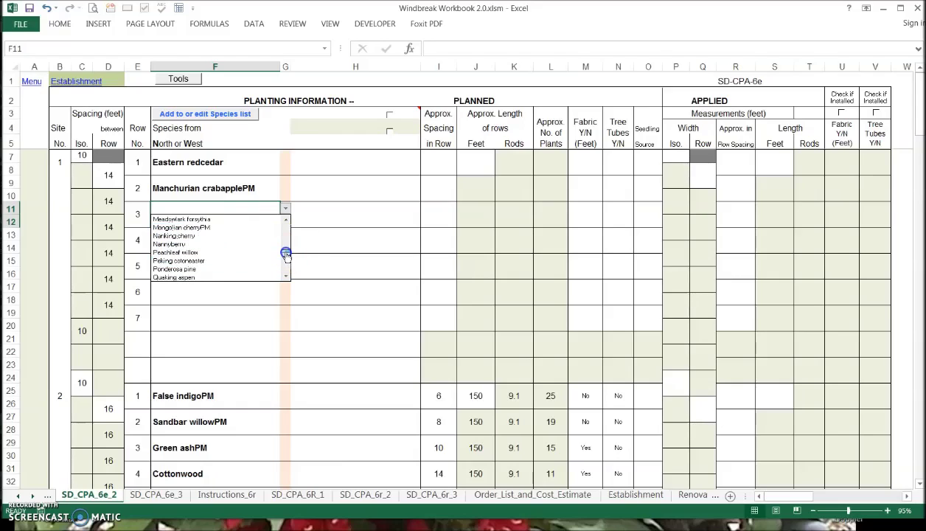
{"action": "left_click_drag", "start_coordinate": [287, 241], "coordinate": [285, 235]}
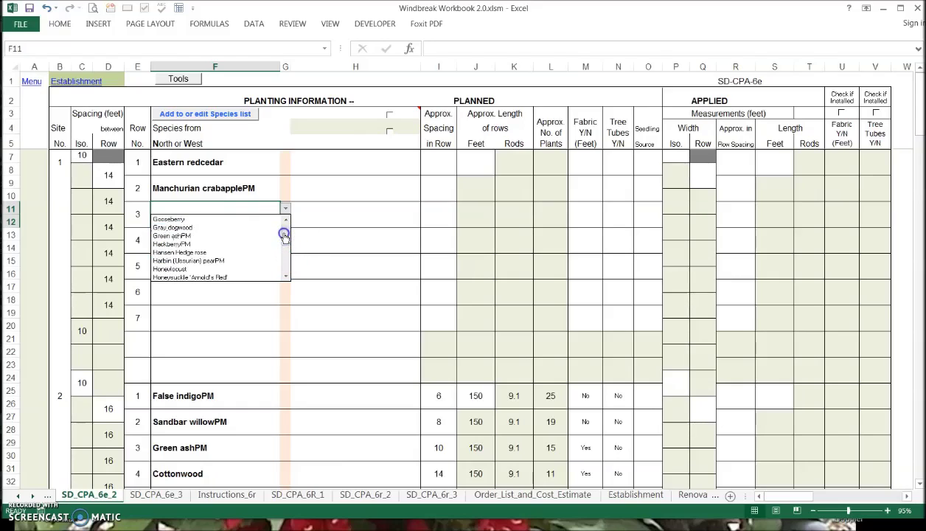
{"action": "left_click", "coordinate": [181, 244]}
Step: Set the species for row 4 of site 1 to Green ashPM
{"action": "left_click", "coordinate": [247, 247]}
{"action": "left_click", "coordinate": [285, 235]}
{"action": "left_click_drag", "start_coordinate": [286, 297], "coordinate": [281, 290]}
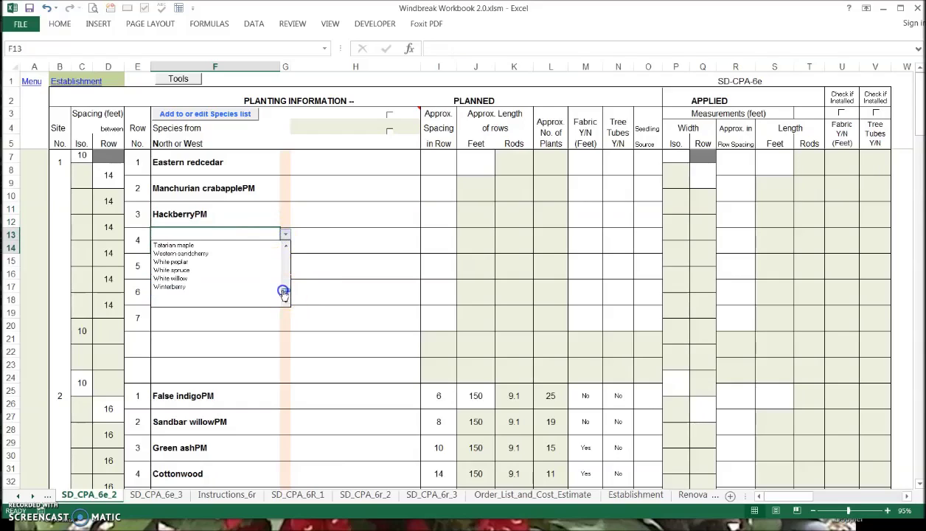
{"action": "left_click", "coordinate": [281, 271]}
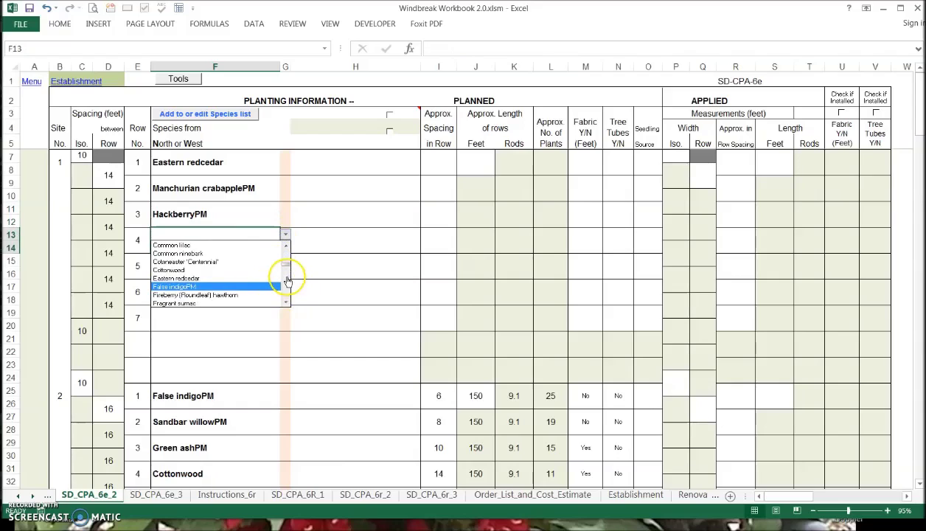
{"action": "left_click", "coordinate": [287, 278]}
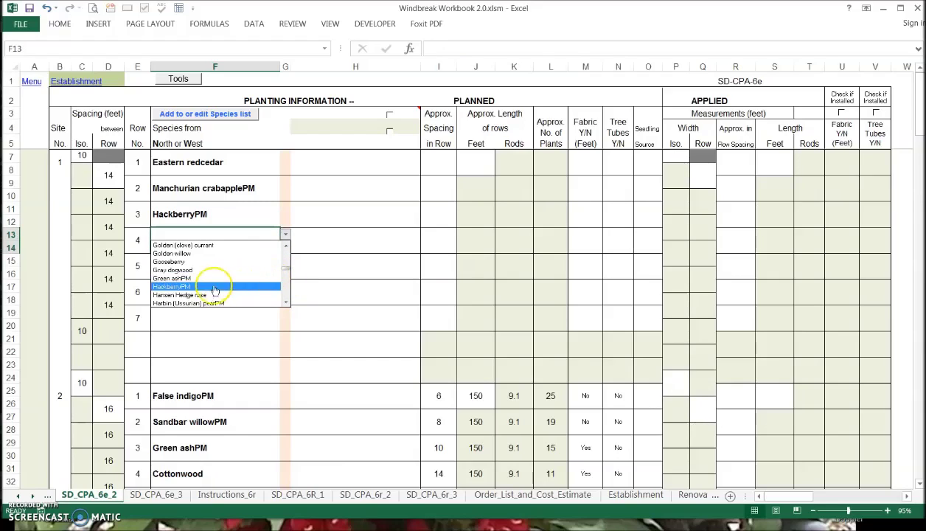
{"action": "left_click", "coordinate": [177, 279]}
Step: Set the species for row 5 of site 1 to Ponderosa pine
{"action": "left_click", "coordinate": [185, 266]}
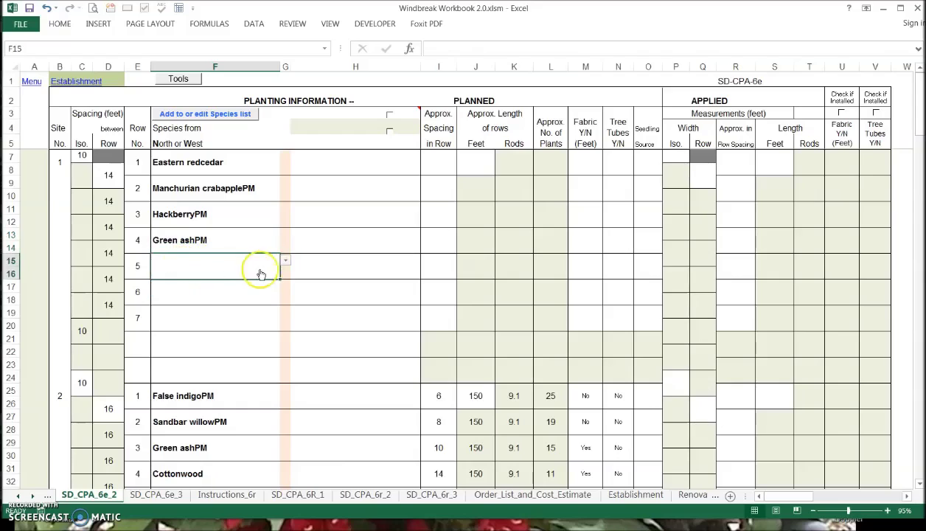
{"action": "left_click", "coordinate": [287, 262]}
{"action": "mouse_move", "coordinate": [285, 281]}
{"action": "left_mouse_down"}
{"action": "mouse_move", "coordinate": [286, 295]}
{"action": "mouse_move", "coordinate": [287, 283]}
{"action": "left_mouse_up"}
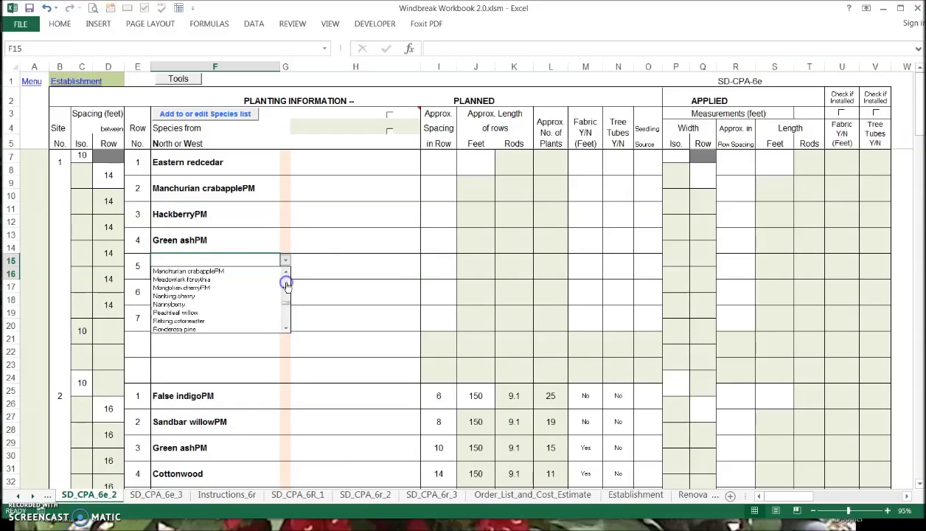
{"action": "left_click", "coordinate": [199, 329]}
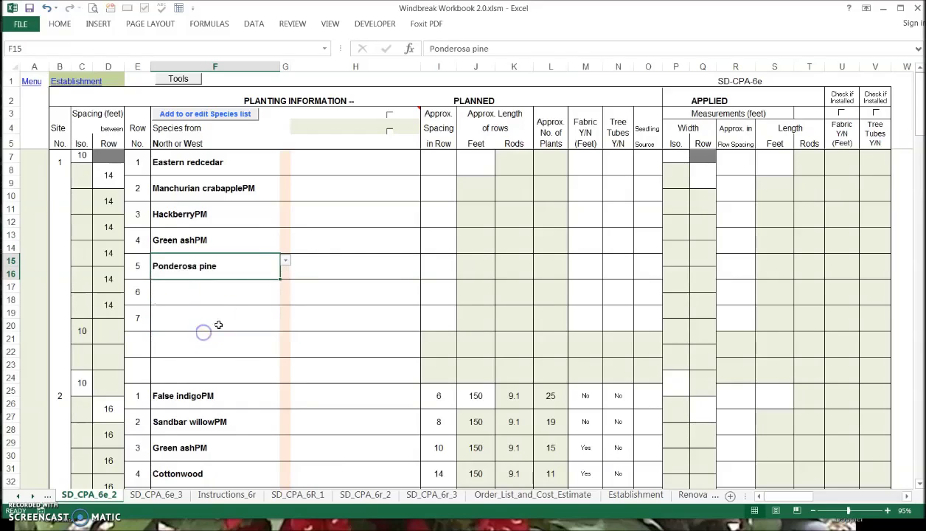
Step: Look through the available species choices for row 6 of site 1
{"action": "left_click", "coordinate": [183, 295]}
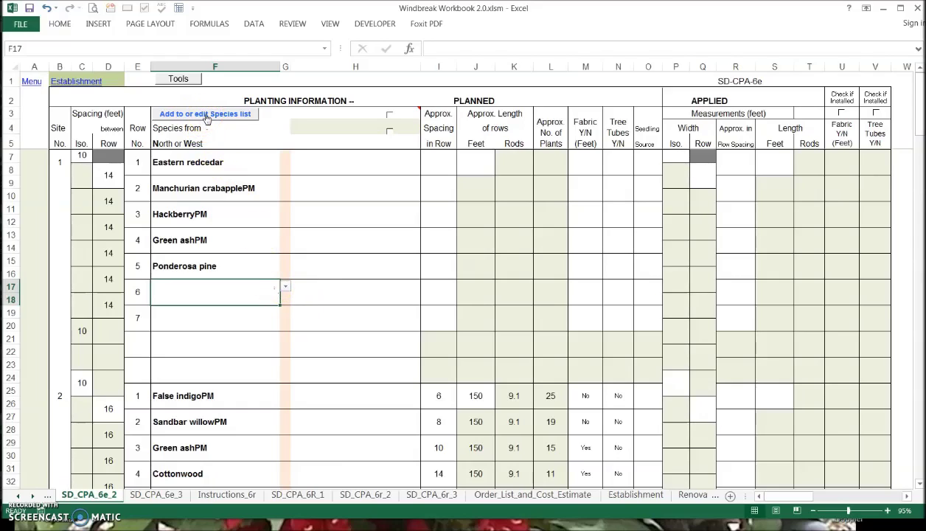
{"action": "left_click", "coordinate": [286, 287]}
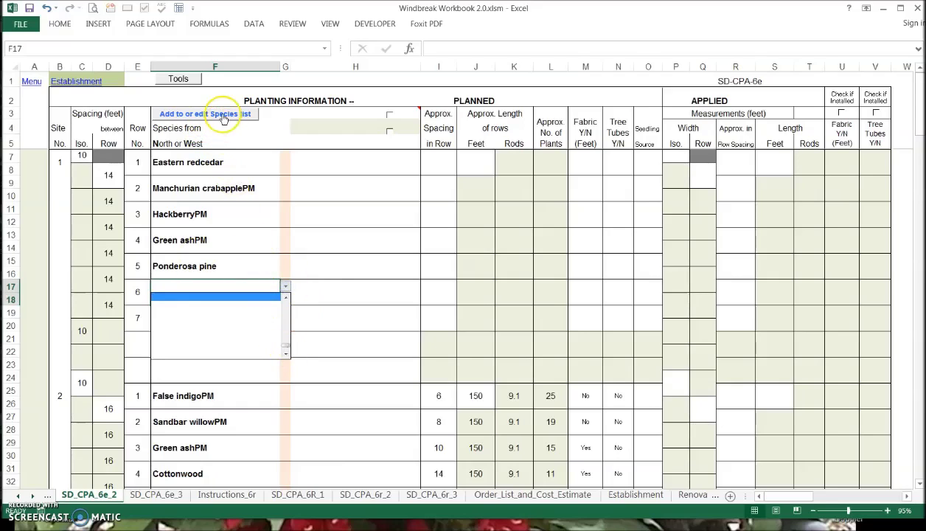
{"action": "left_click_drag", "start_coordinate": [283, 345], "coordinate": [283, 331]}
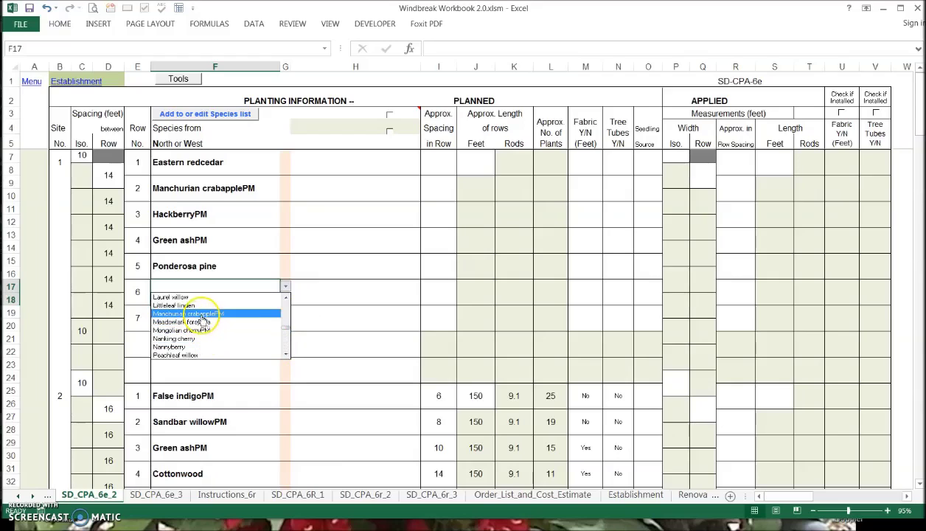
{"action": "left_click", "coordinate": [285, 297]}
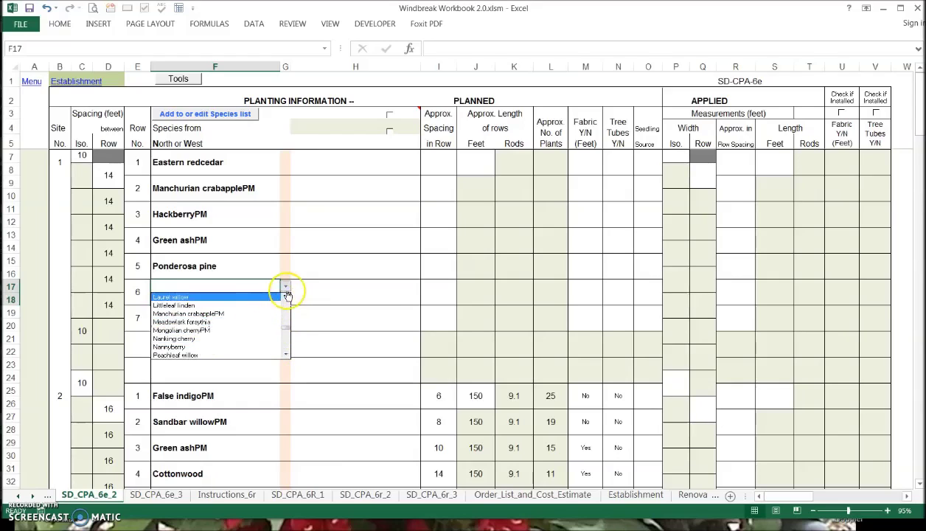
{"action": "left_click", "coordinate": [285, 286]}
Step: Add Meyer Spruce at the end of the Establishment tree list and update the list
{"action": "left_click", "coordinate": [232, 116]}
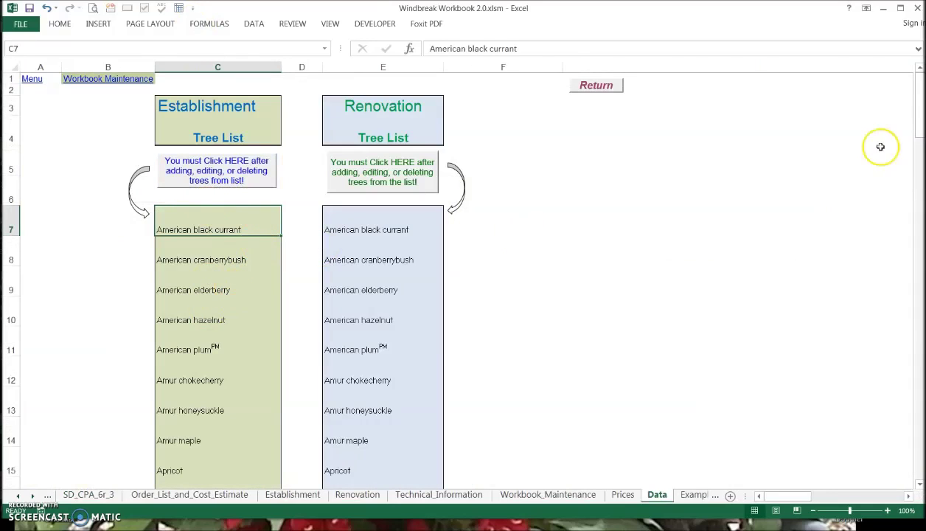
{"action": "left_click_drag", "start_coordinate": [918, 133], "coordinate": [918, 403]}
{"action": "left_click", "coordinate": [183, 112]}
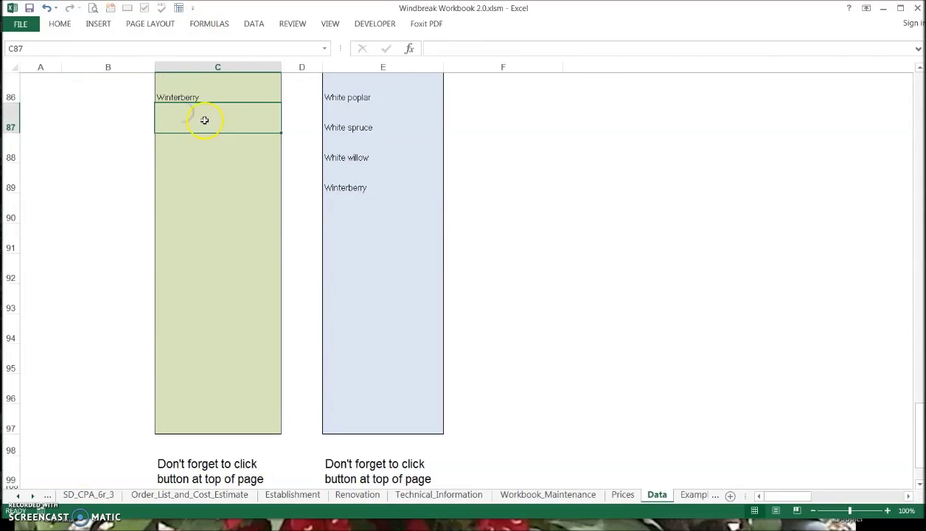
{"action": "type", "text": "Meyer Spruce"}
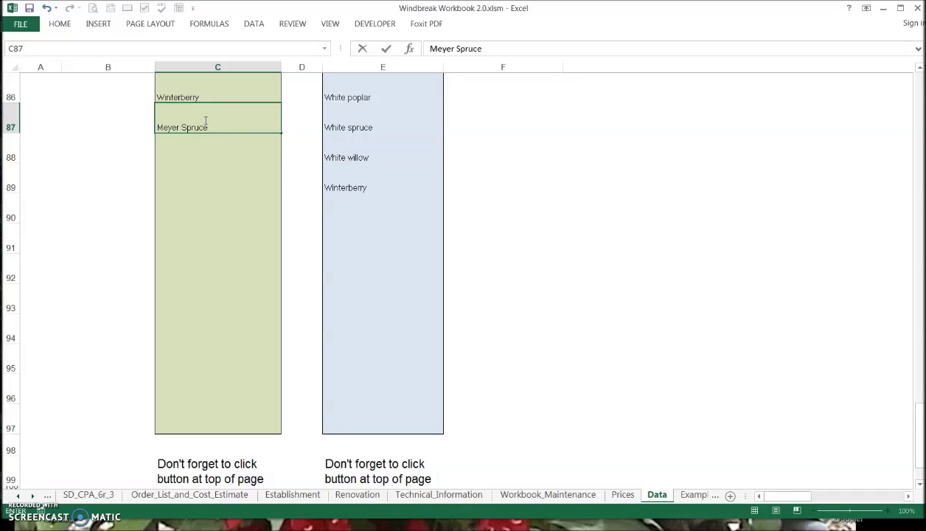
{"action": "key", "text": "Return"}
{"action": "left_click_drag", "start_coordinate": [919, 389], "coordinate": [919, 89]}
{"action": "left_click", "coordinate": [278, 169]}
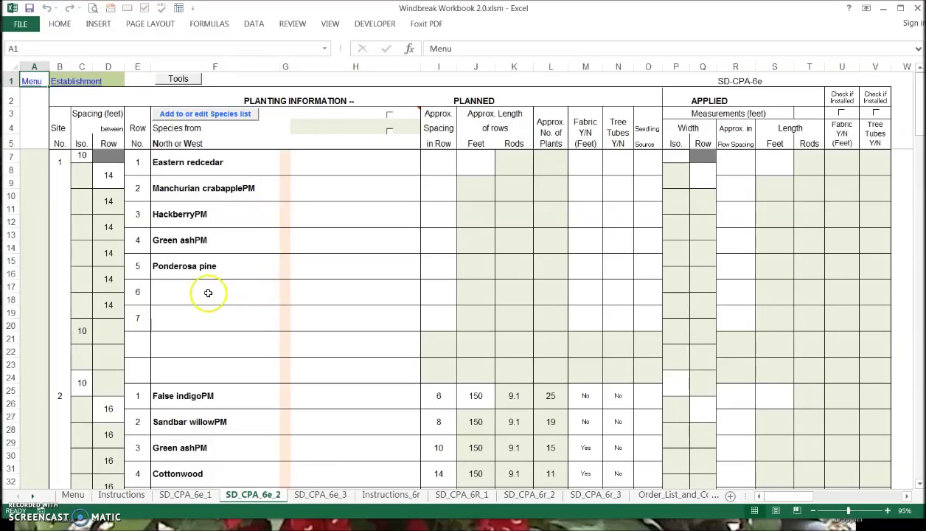
Step: Set the species for row 6 of site 1 to Meyer Spruce
{"action": "left_click", "coordinate": [245, 289]}
{"action": "left_click", "coordinate": [285, 286]}
{"action": "left_click_drag", "start_coordinate": [291, 345], "coordinate": [285, 314]}
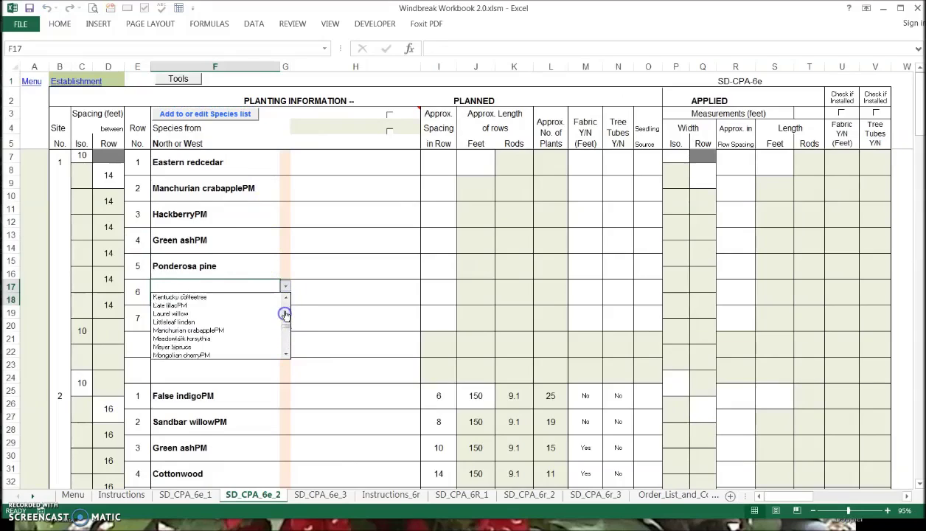
{"action": "left_click", "coordinate": [234, 347]}
Step: Set the species for row 7 of site 1 to Common lilac
{"action": "left_click", "coordinate": [215, 324]}
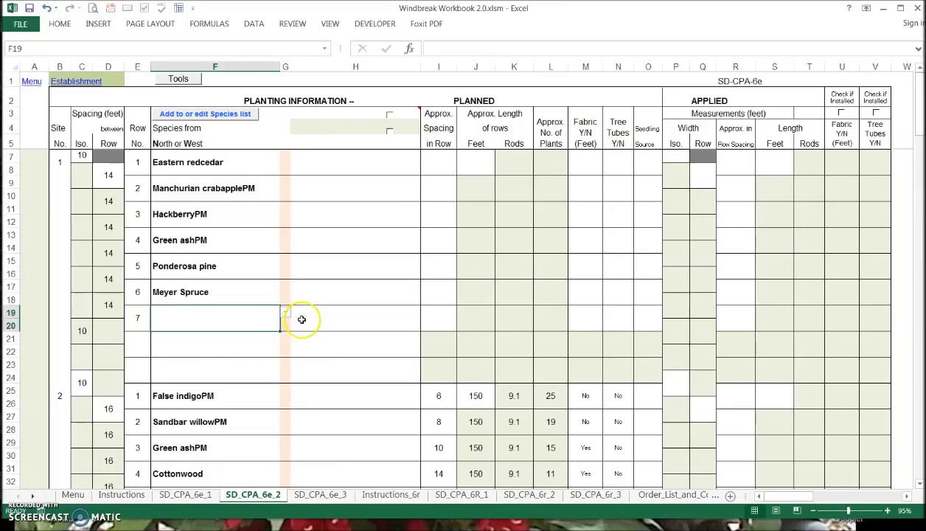
{"action": "left_click", "coordinate": [285, 313]}
{"action": "left_click_drag", "start_coordinate": [289, 358], "coordinate": [283, 337]}
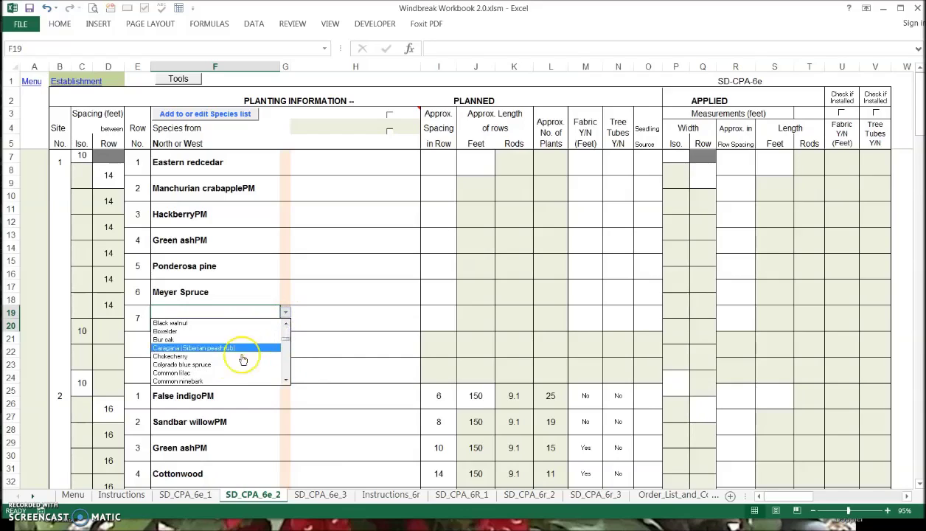
{"action": "left_click", "coordinate": [185, 373]}
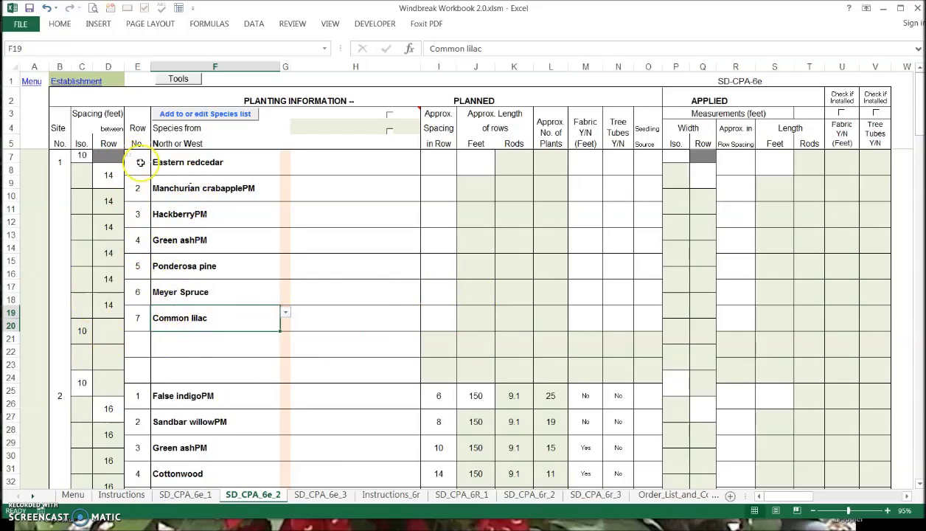
{"action": "left_click", "coordinate": [138, 186]}
{"action": "left_click", "coordinate": [135, 211]}
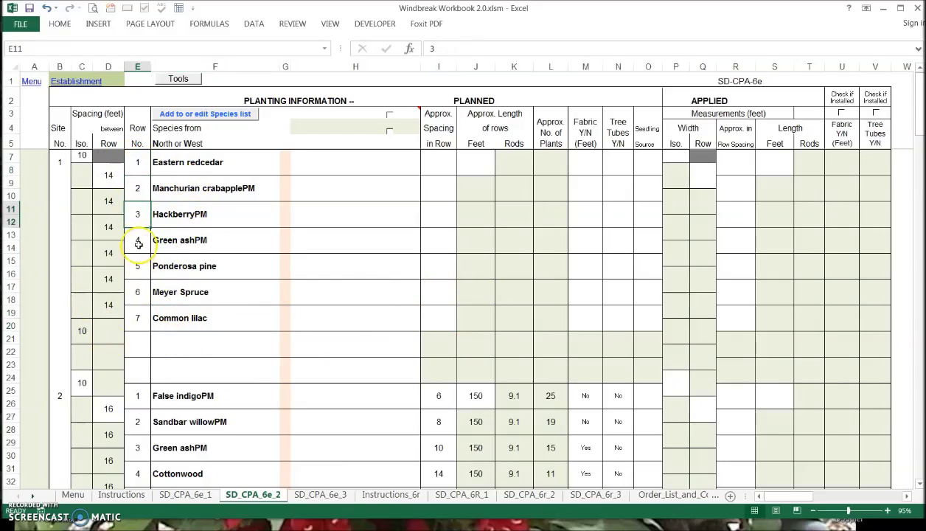
{"action": "left_click", "coordinate": [136, 241]}
{"action": "left_click", "coordinate": [140, 265]}
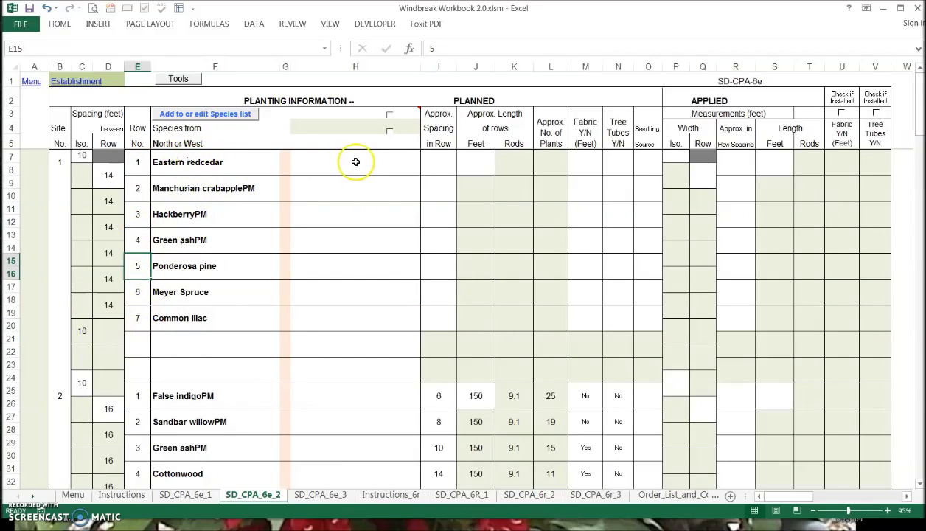
Step: Enter the in-row spacing for site 1: 8 feet for rows 1 and 2, 10 feet for rows 3 and 4
{"action": "left_click", "coordinate": [440, 161]}
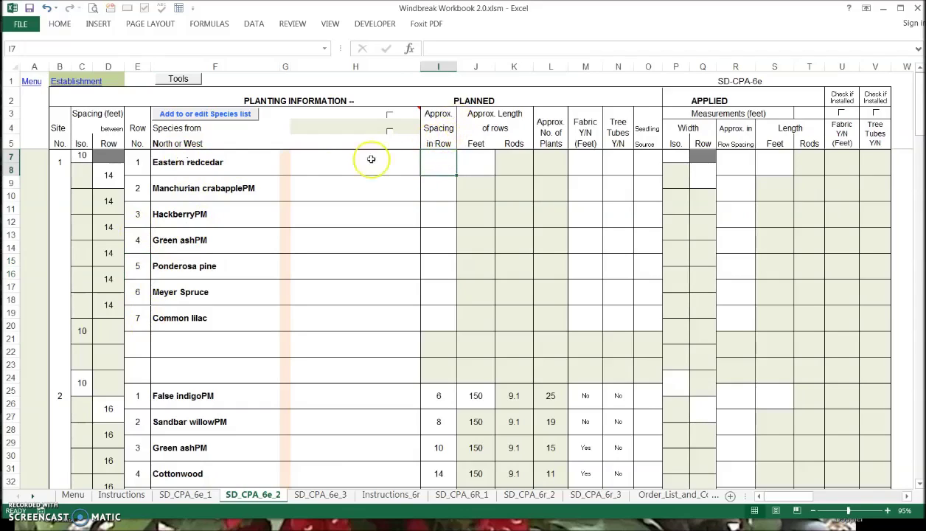
{"action": "type", "text": "8"}
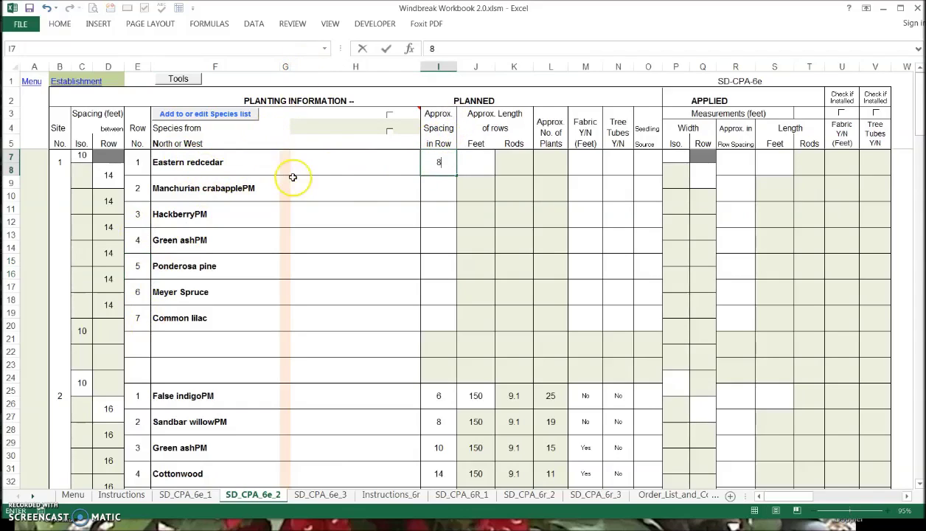
{"action": "left_click", "coordinate": [435, 189]}
{"action": "type", "text": "8"}
{"action": "left_click", "coordinate": [439, 222]}
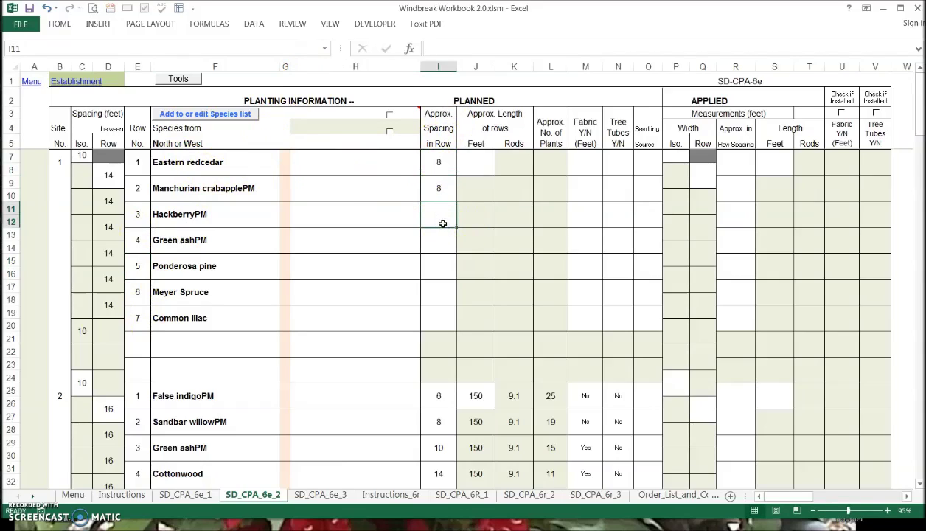
{"action": "type", "text": "10"}
{"action": "left_click", "coordinate": [438, 238]}
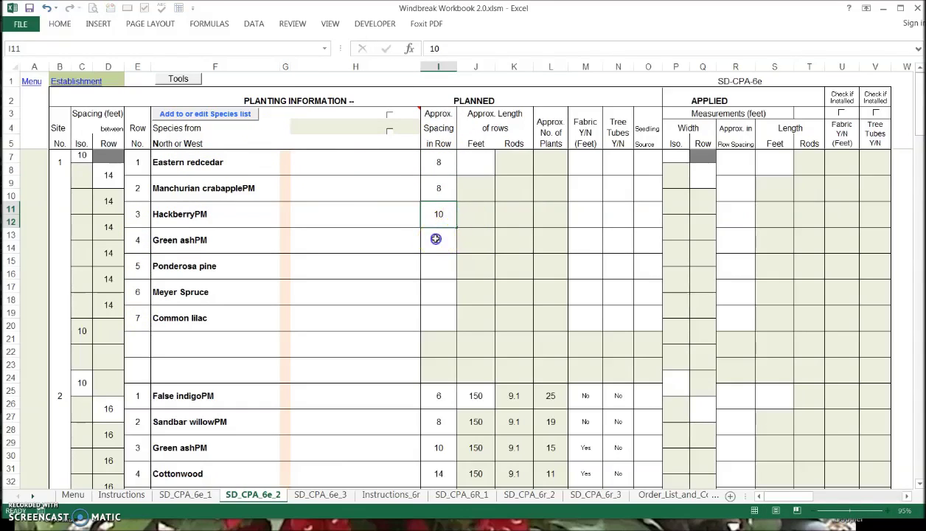
{"action": "type", "text": "0"}
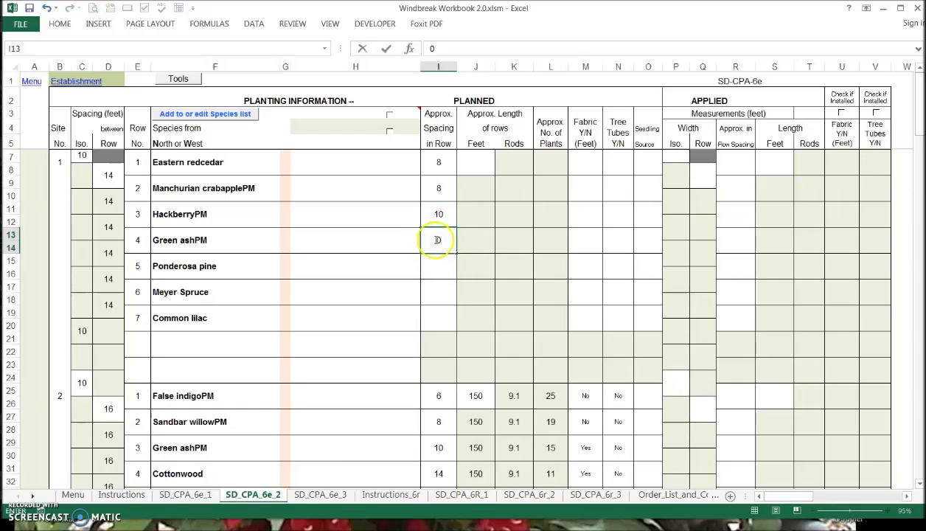
Step: Enter in-row spacings of 10, 16 and 6 feet for rows 5, 6 and 7 of site 1
{"action": "left_click", "coordinate": [439, 262]}
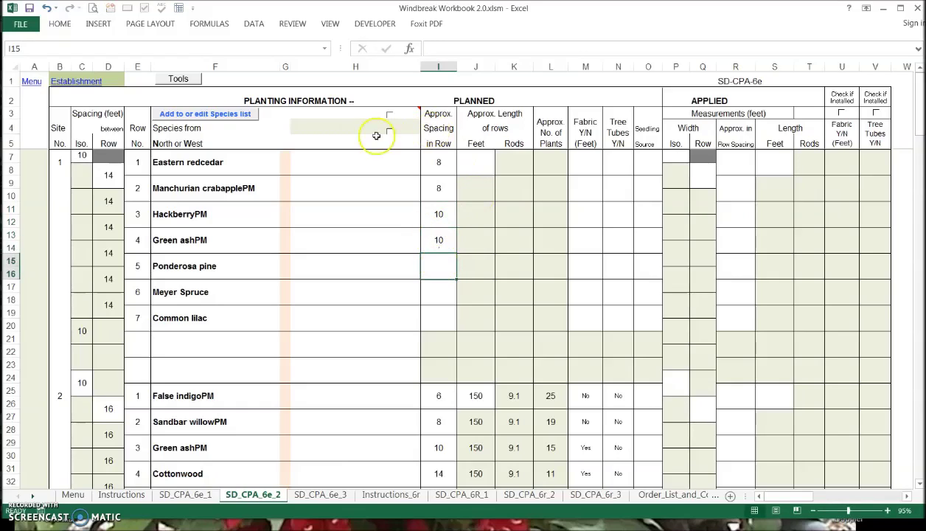
{"action": "type", "text": "10"}
{"action": "left_click", "coordinate": [440, 289]}
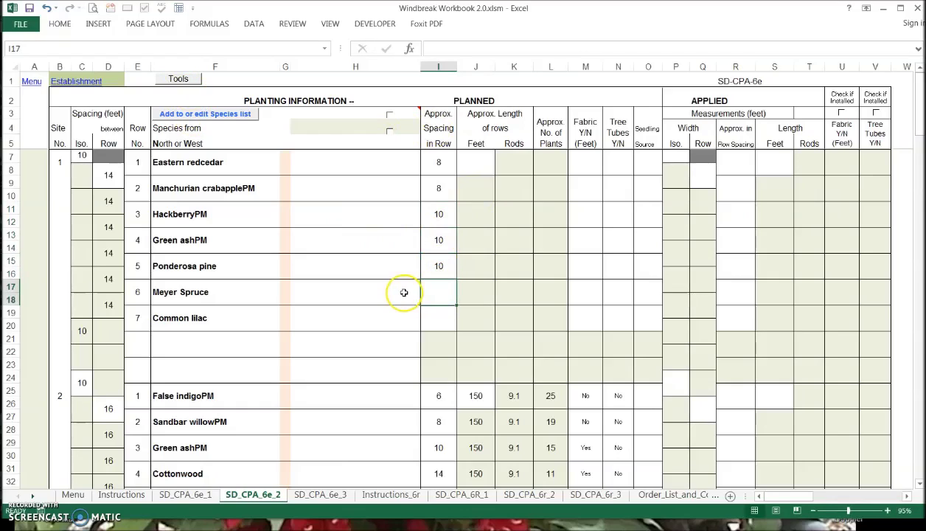
{"action": "type", "text": "16"}
{"action": "left_click", "coordinate": [435, 316]}
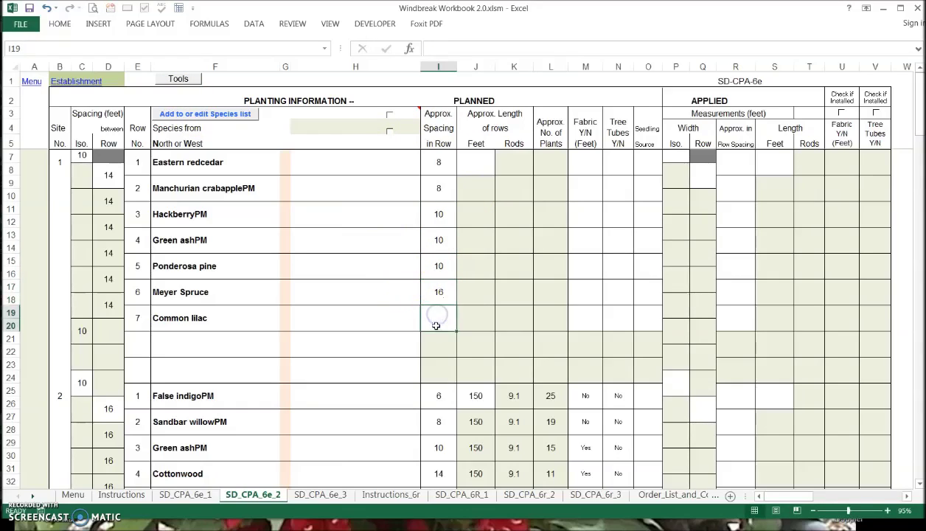
{"action": "type", "text": "6"}
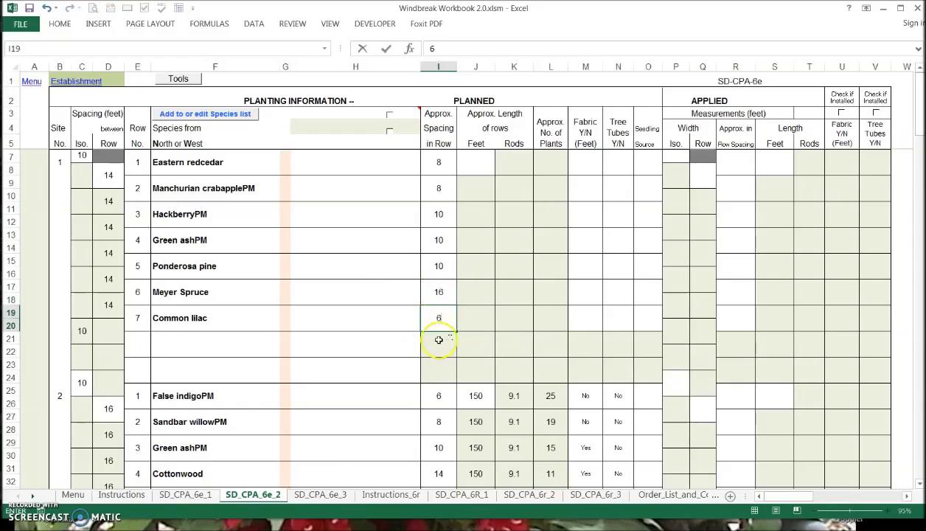
{"action": "left_click", "coordinate": [372, 358]}
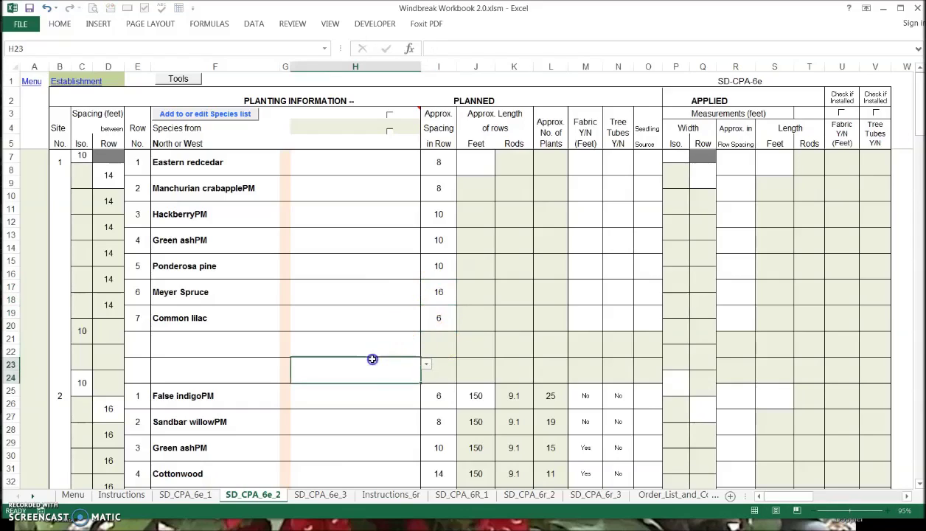
Step: Set the planned length of row 1 in site 1 to 1000 feet
{"action": "left_click", "coordinate": [474, 162]}
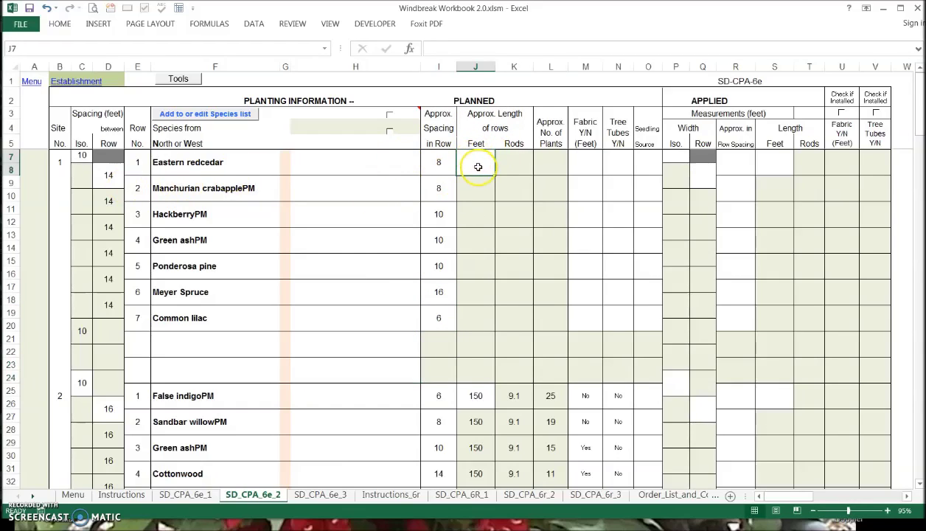
{"action": "type", "text": "1"}
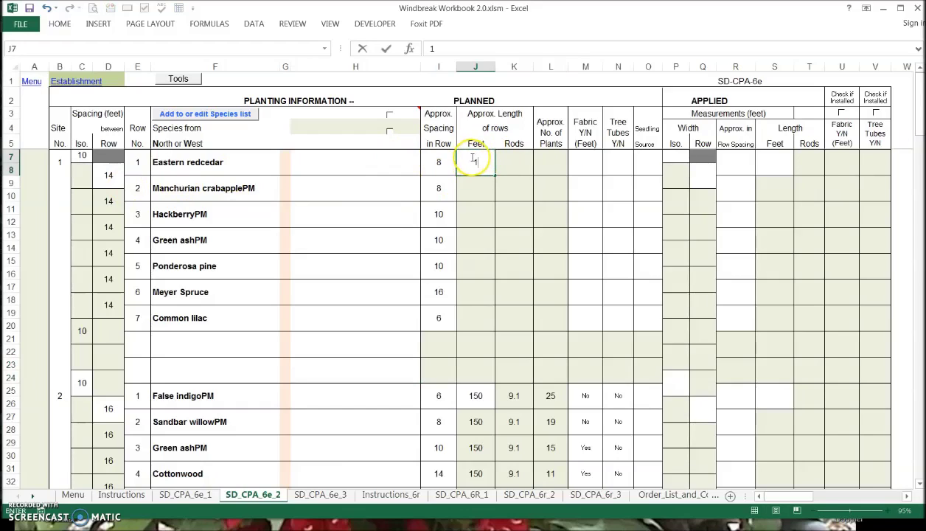
{"action": "type", "text": "000"}
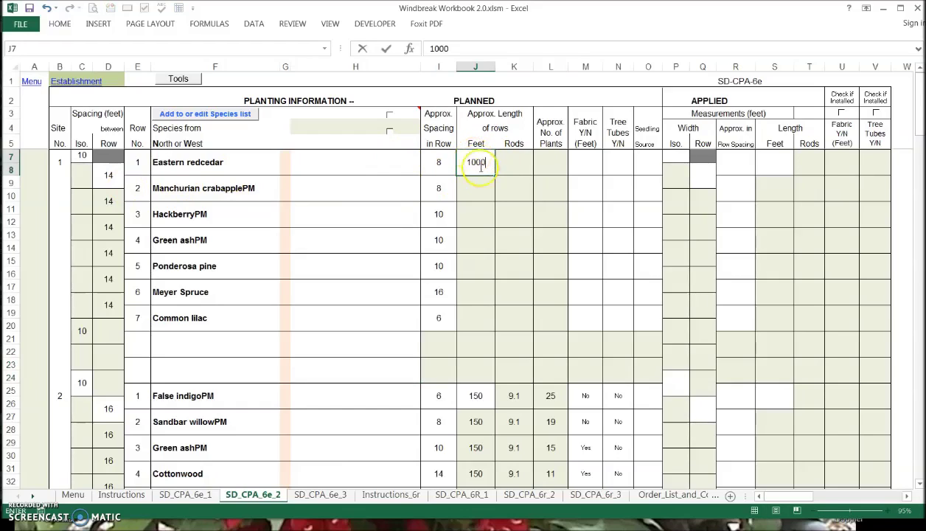
{"action": "left_click", "coordinate": [397, 193]}
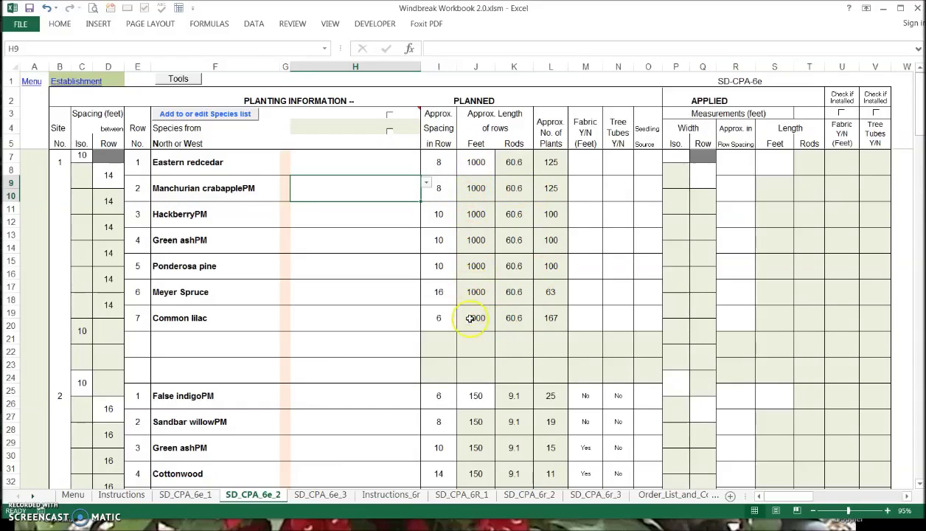
Step: Override the planned length of row 4 in site 1 with 1100 feet
{"action": "left_click", "coordinate": [476, 241]}
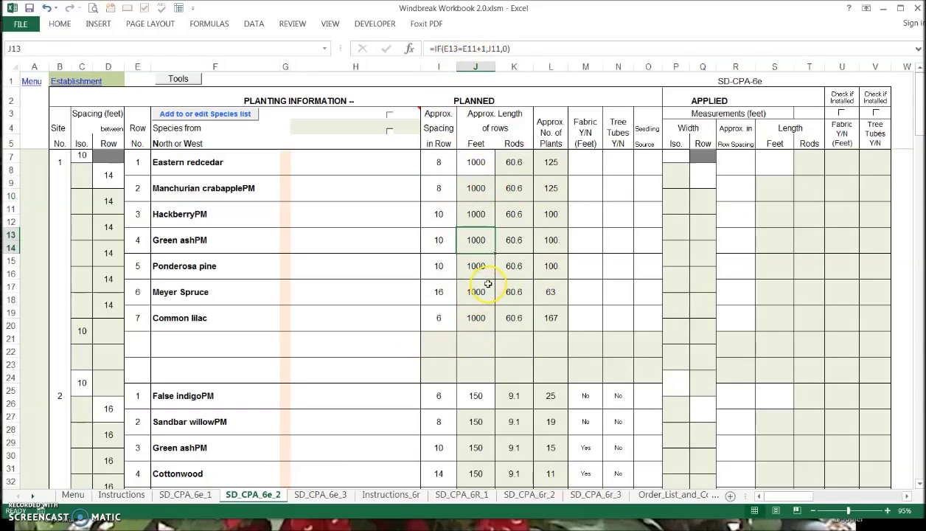
{"action": "type", "text": "11"}
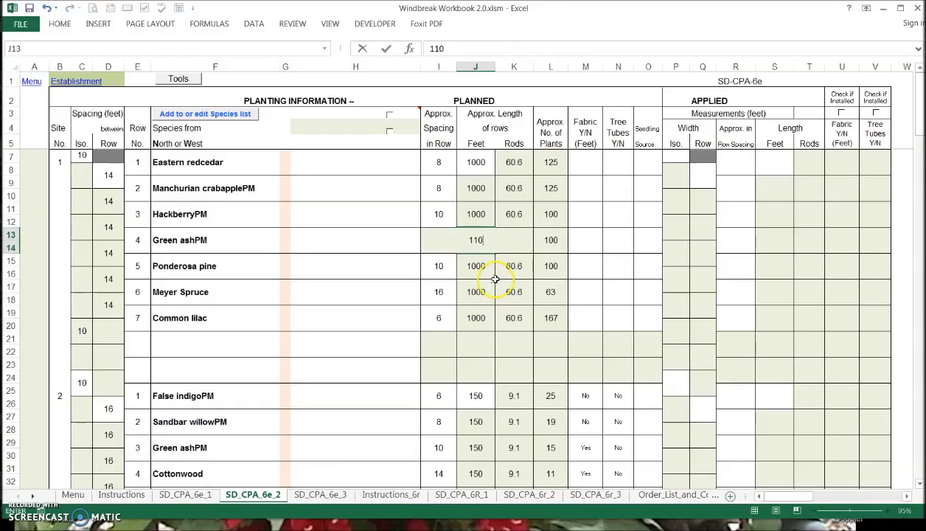
{"action": "type", "text": "00"}
{"action": "left_click", "coordinate": [380, 298]}
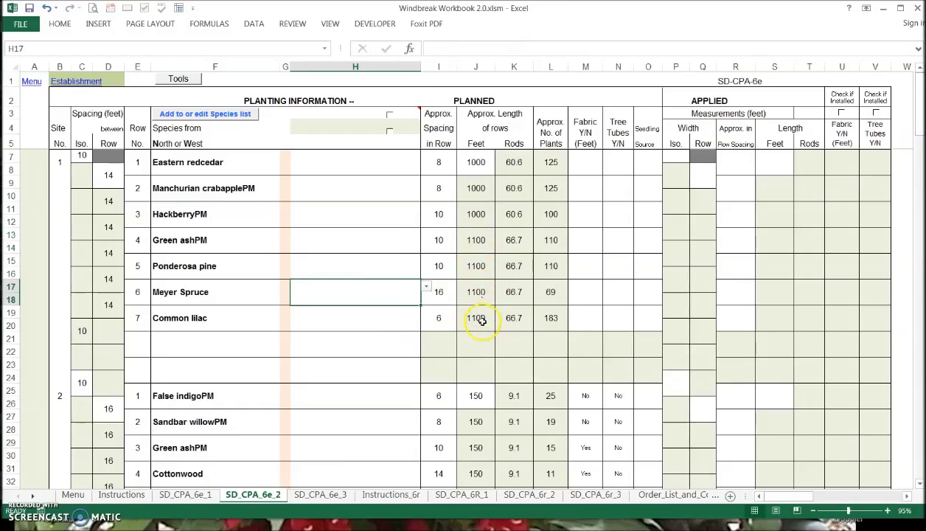
Step: Set the planned length of row 5 in site 1 to 1000 feet
{"action": "left_click", "coordinate": [478, 265]}
{"action": "key", "text": "F2"}
{"action": "key", "text": "Escape"}
{"action": "type", "text": "1"}
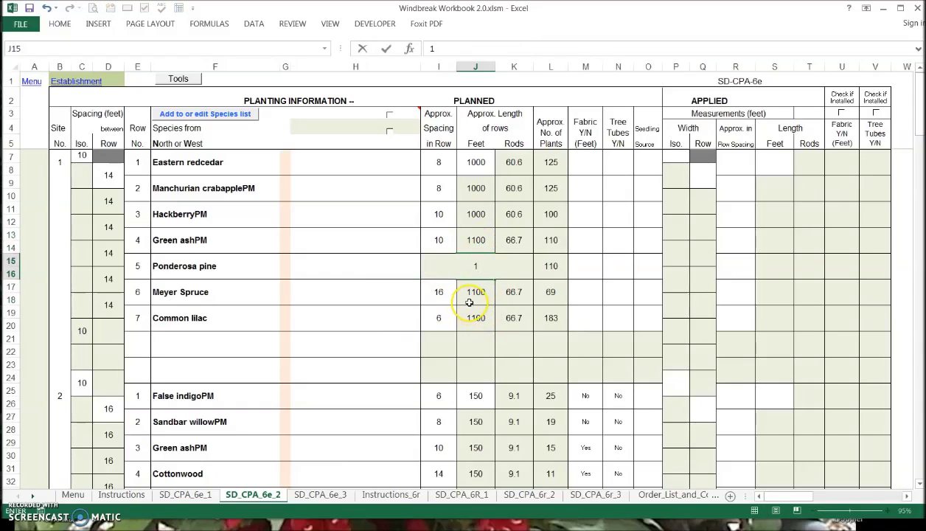
{"action": "left_click", "coordinate": [358, 341]}
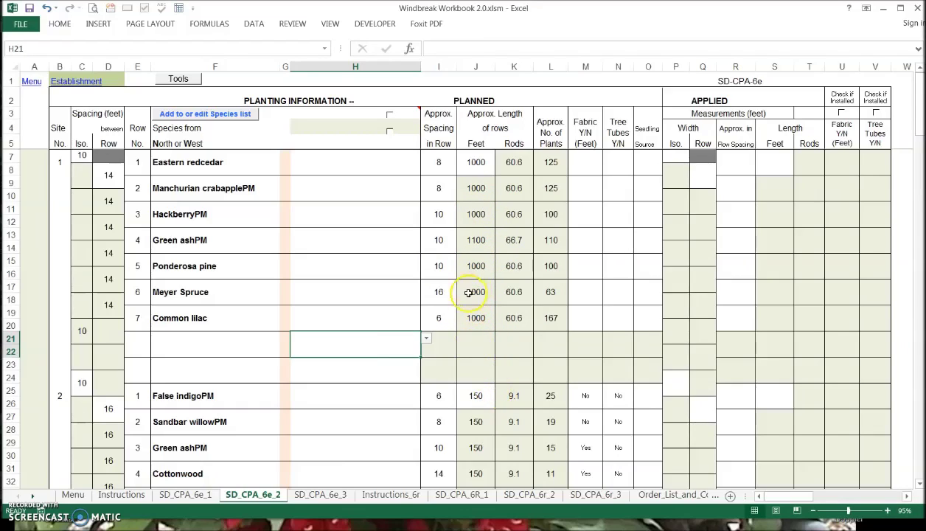
Step: Fill the planned-length formula from the blank row below row 7 of site 1 upward through row 2
{"action": "left_click", "coordinate": [478, 348]}
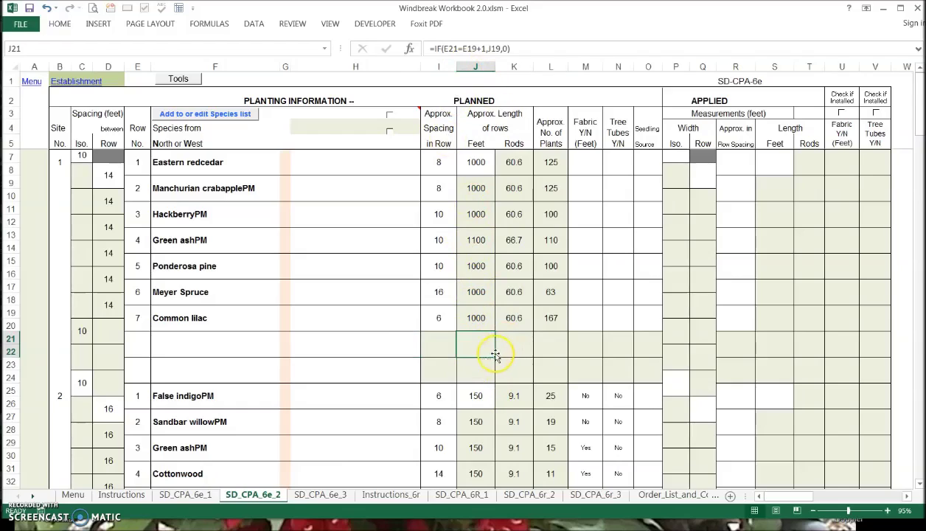
{"action": "left_click_drag", "start_coordinate": [494, 356], "coordinate": [495, 356]}
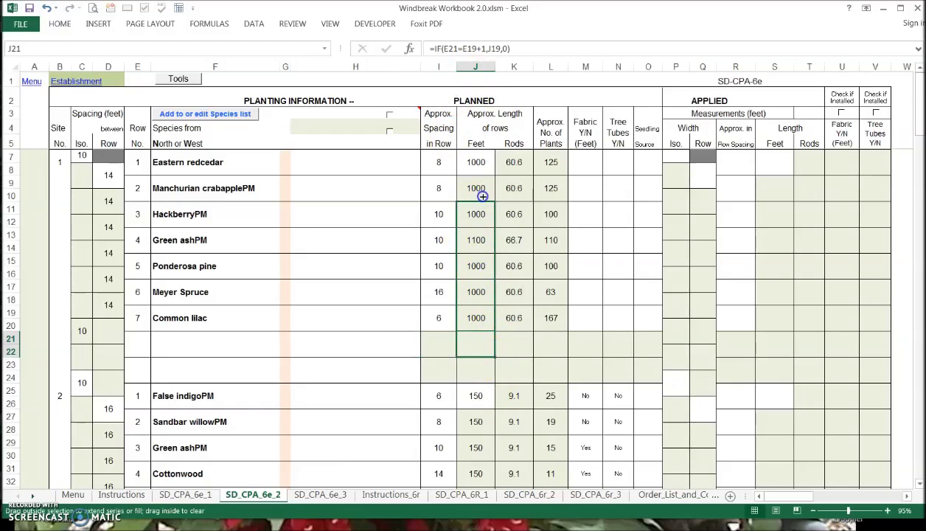
{"action": "left_click_drag", "start_coordinate": [482, 194], "coordinate": [484, 188]}
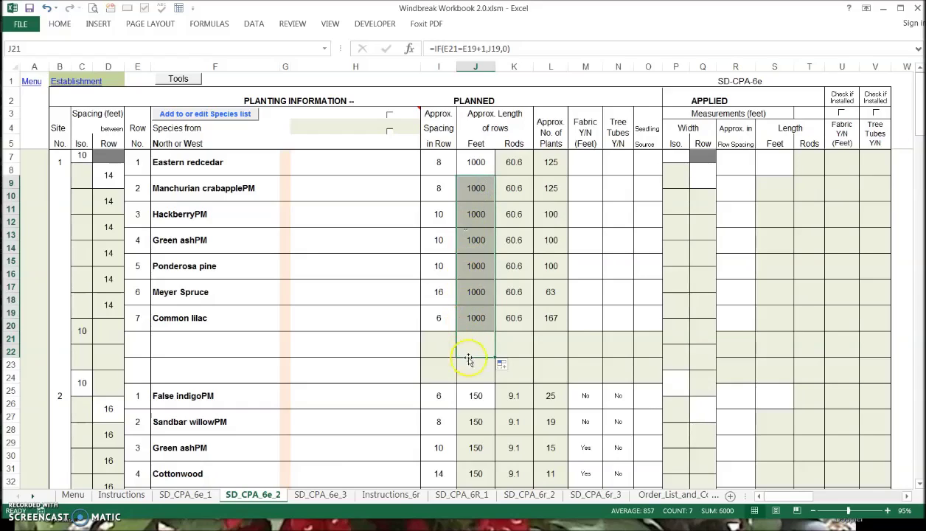
{"action": "left_click", "coordinate": [369, 235]}
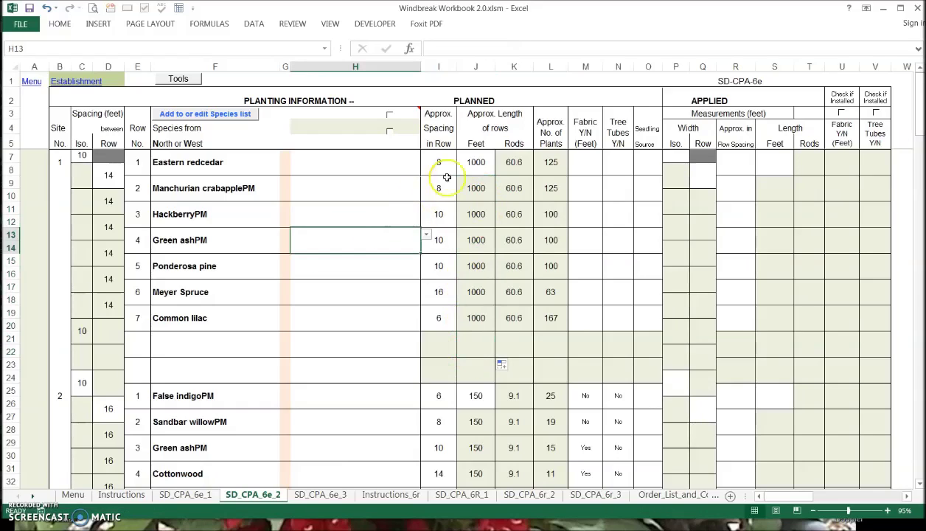
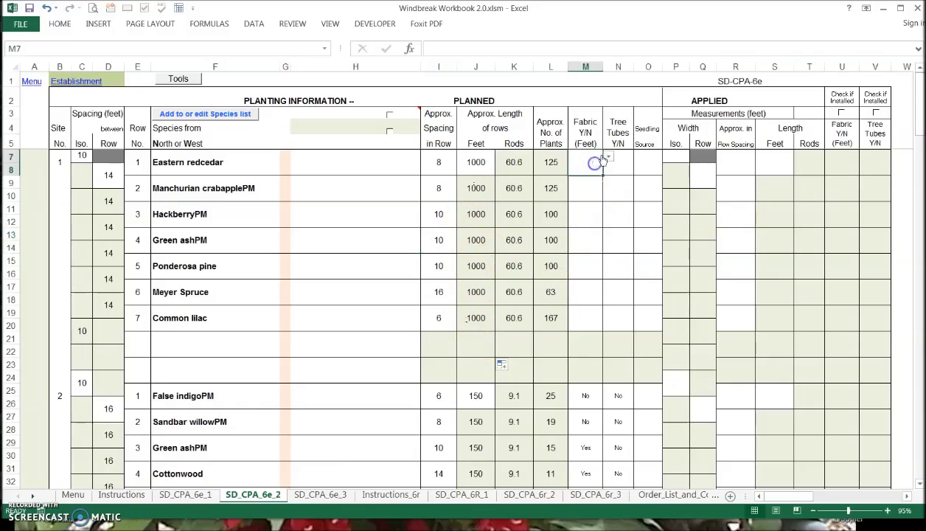
Step: Set fabric to Yes for rows 1 through 7 of site 1, leaving the blank row below row 7 empty
{"action": "left_click", "coordinate": [607, 157]}
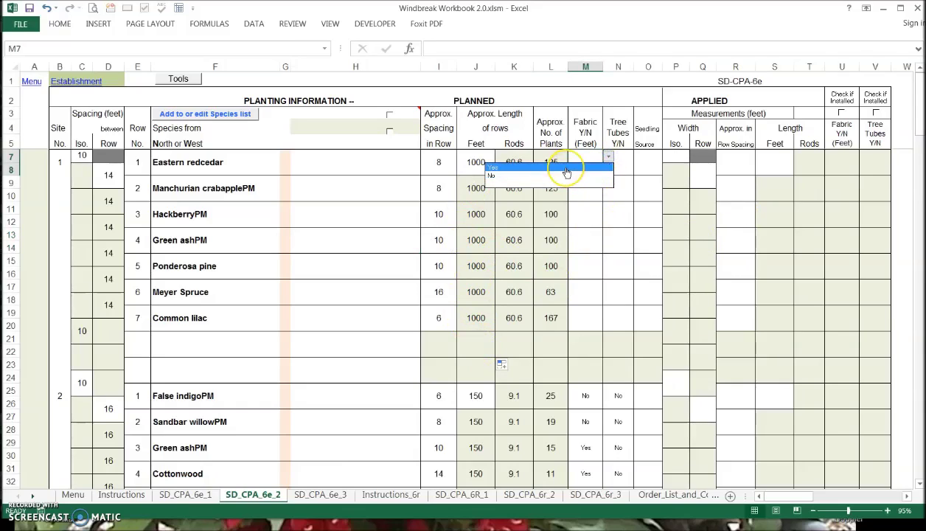
{"action": "left_click", "coordinate": [567, 168]}
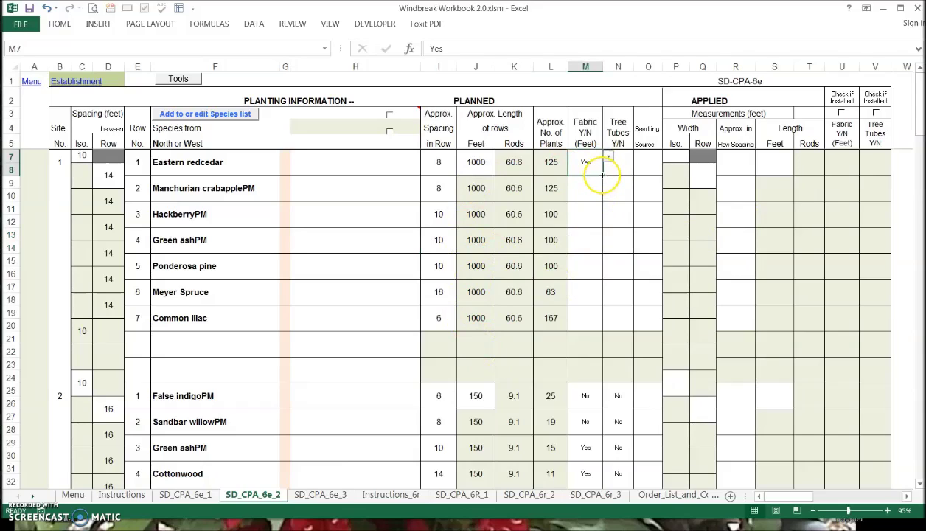
{"action": "left_click_drag", "start_coordinate": [603, 174], "coordinate": [604, 337]}
{"action": "left_click", "coordinate": [592, 345]}
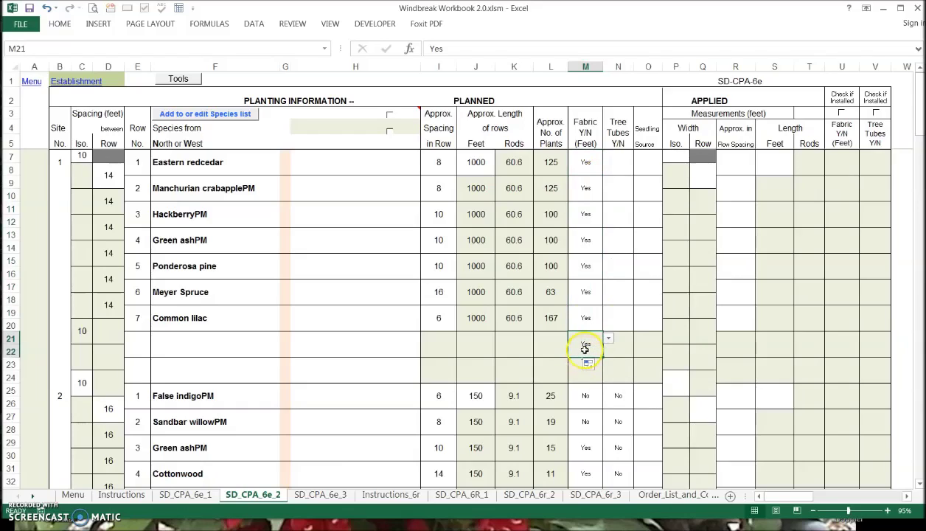
{"action": "left_click", "coordinate": [620, 315]}
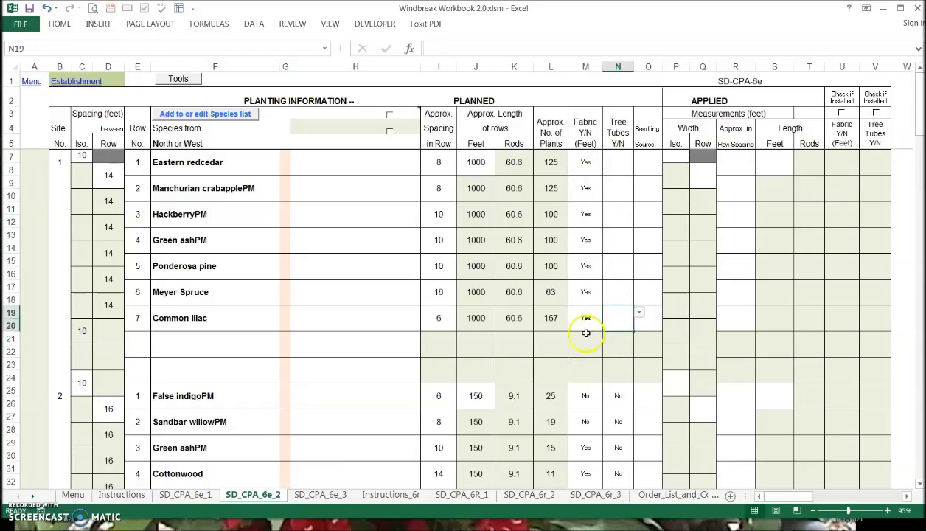
Step: Set tree tubes to No for row 1 of site 1 and fill it down through row 7
{"action": "left_click", "coordinate": [621, 163]}
{"action": "left_click", "coordinate": [640, 158]}
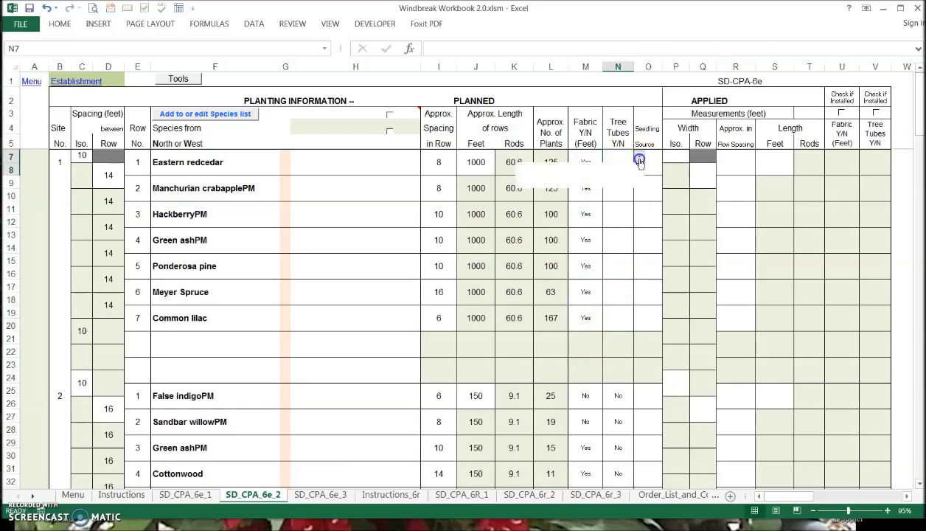
{"action": "left_click", "coordinate": [632, 174]}
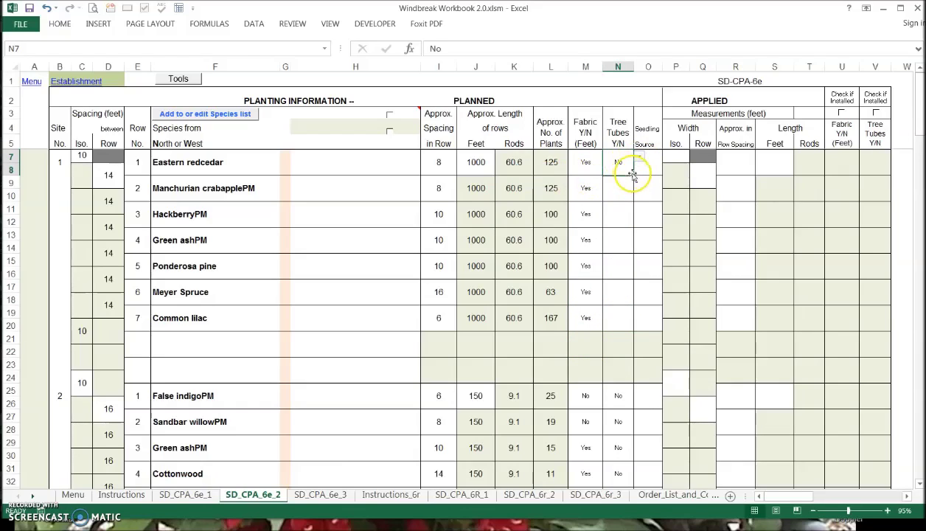
{"action": "left_click_drag", "start_coordinate": [633, 176], "coordinate": [637, 327]}
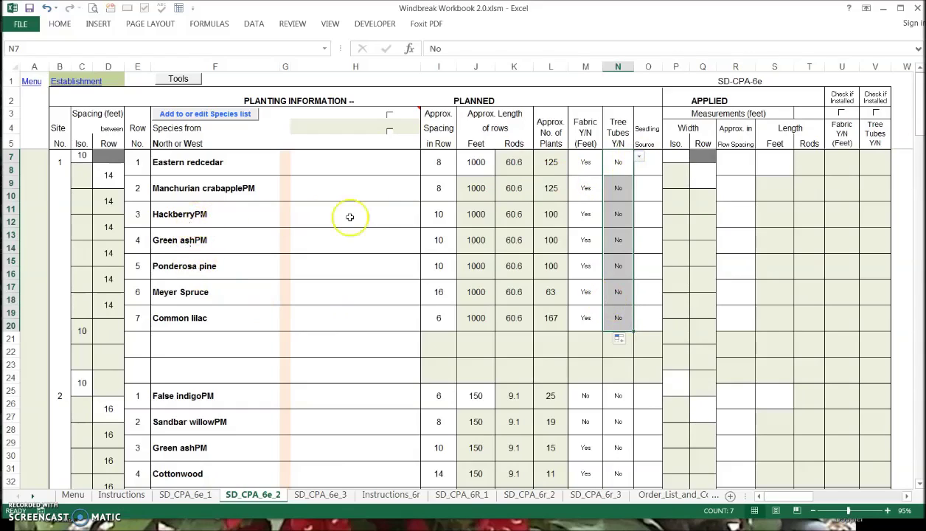
Step: Change the tree tubes entry for the Hackberry row of site 1 to Yes
{"action": "left_click", "coordinate": [617, 218]}
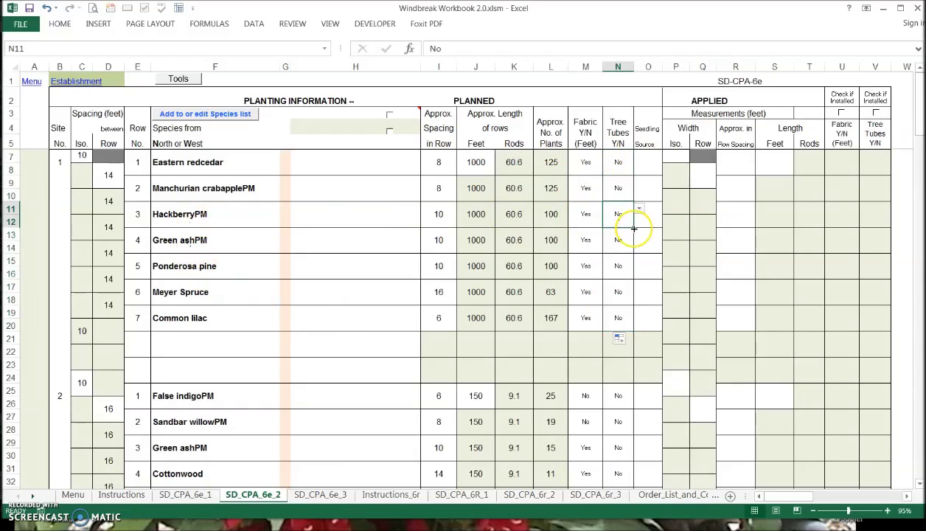
{"action": "left_click", "coordinate": [639, 208]}
{"action": "left_click", "coordinate": [566, 221]}
{"action": "left_click", "coordinate": [648, 219]}
{"action": "left_click", "coordinate": [653, 213]}
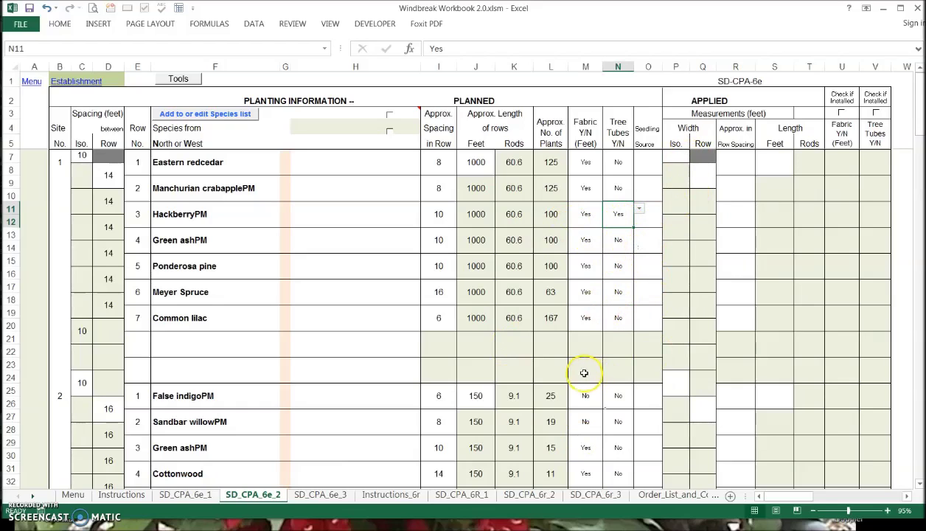
Step: Review the planting totals and how the fabric footage and planned acres carry over to the SD_CPA_6e_1 sheet
{"action": "scroll", "coordinate": [569, 366], "scroll_direction": "down", "scroll_amount": 7}
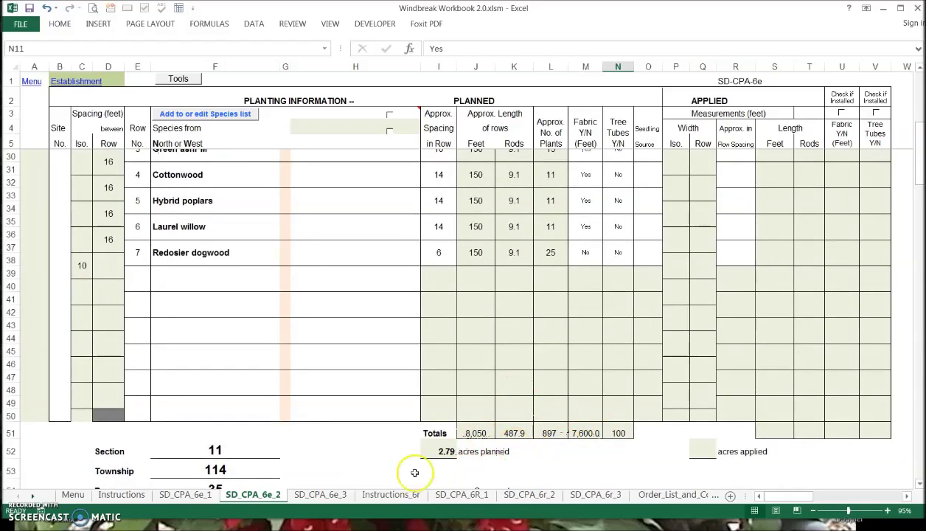
{"action": "left_click", "coordinate": [185, 494]}
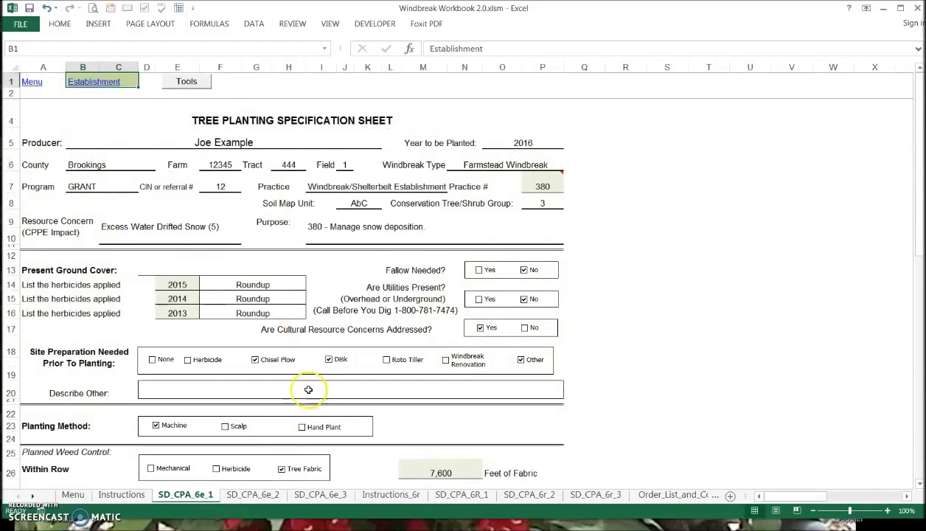
{"action": "scroll", "coordinate": [302, 395], "scroll_direction": "down", "scroll_amount": 5}
{"action": "scroll", "coordinate": [303, 395], "scroll_direction": "down", "scroll_amount": 6}
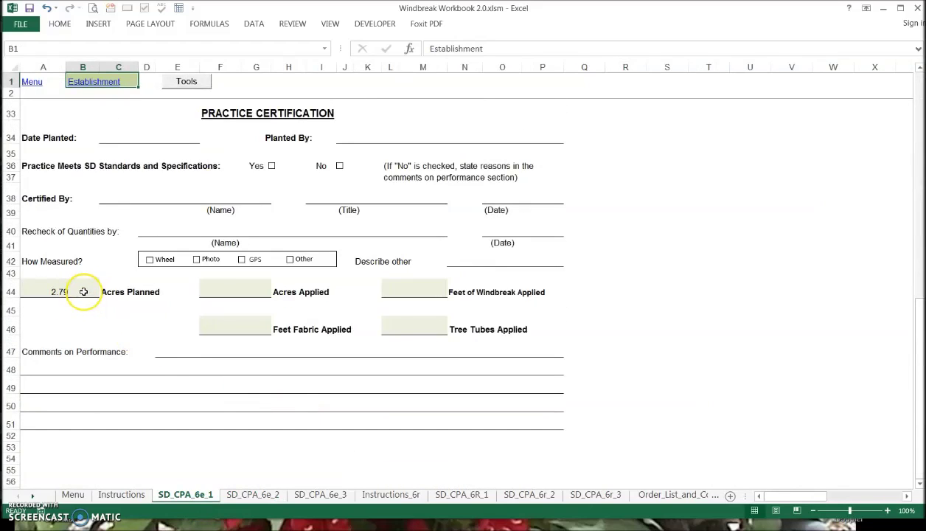
{"action": "left_click", "coordinate": [244, 492]}
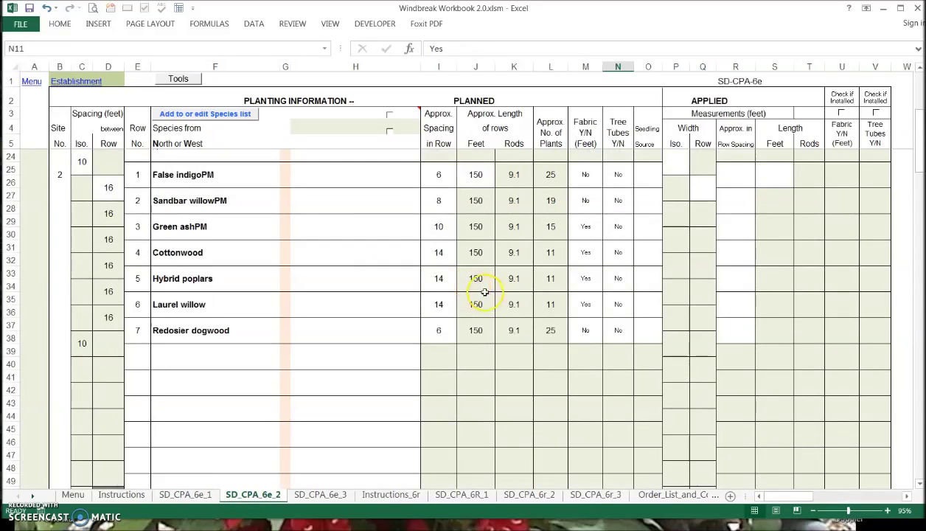
{"action": "scroll", "coordinate": [487, 288], "scroll_direction": "up", "scroll_amount": 6}
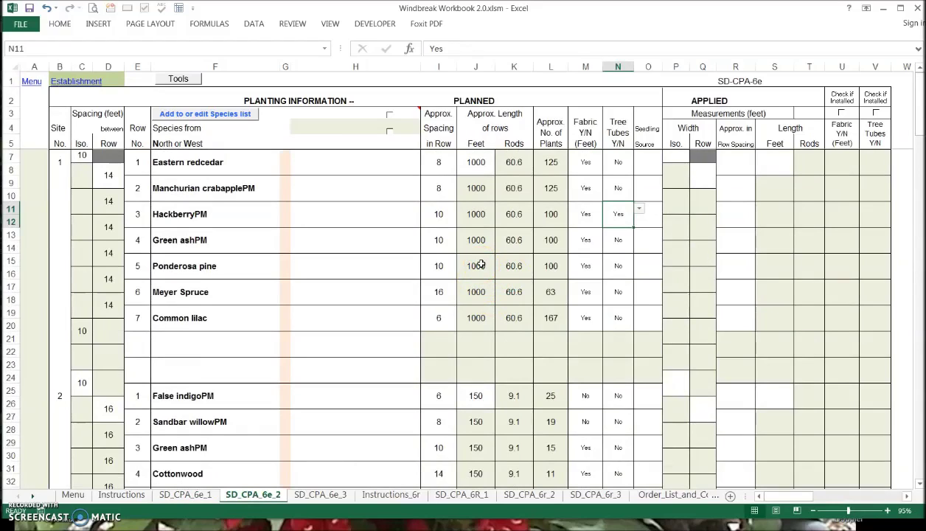
Step: Move a tall vertical Site 1 rectangle from the spare shapes into the location map's southeast quarter and relabel it Site 2
{"action": "scroll", "coordinate": [490, 280], "scroll_direction": "down", "scroll_amount": 15}
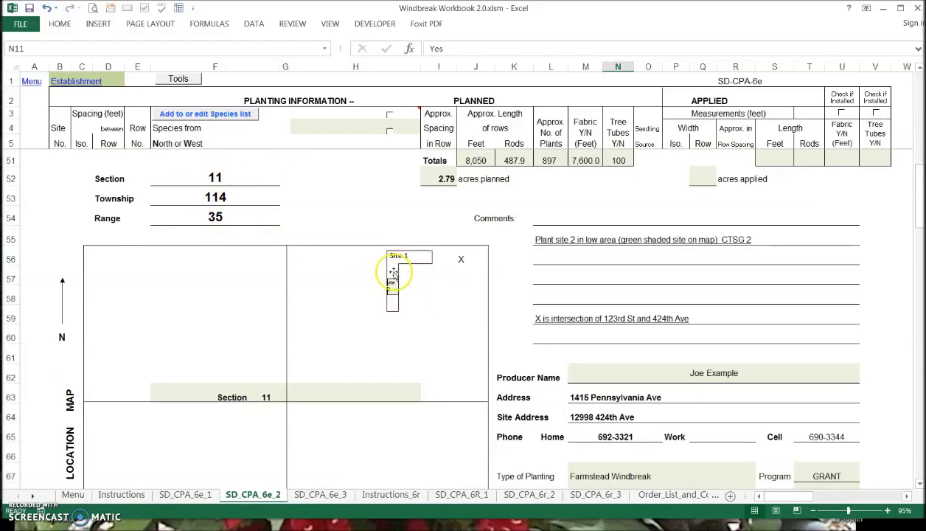
{"action": "scroll", "coordinate": [353, 424], "scroll_direction": "down", "scroll_amount": 1}
{"action": "scroll", "coordinate": [353, 424], "scroll_direction": "down", "scroll_amount": 6}
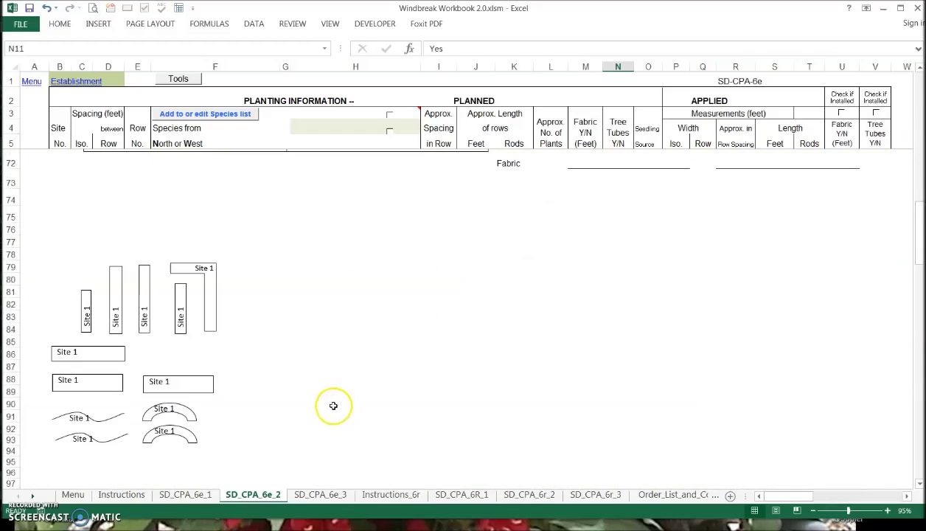
{"action": "left_click", "coordinate": [144, 310]}
{"action": "left_click_drag", "start_coordinate": [148, 293], "coordinate": [314, 304]}
{"action": "left_click", "coordinate": [311, 354]}
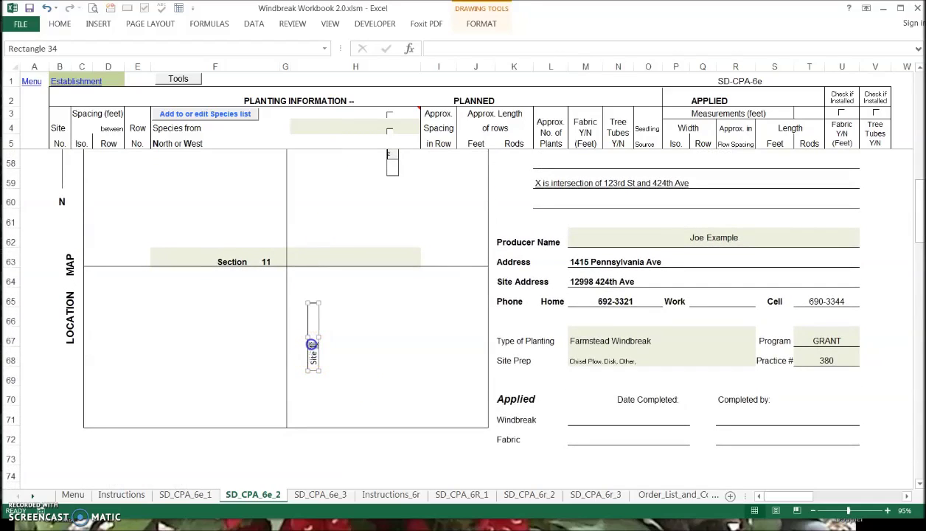
{"action": "double_click", "coordinate": [312, 344]}
{"action": "type", "text": "2"}
{"action": "left_click", "coordinate": [343, 355]}
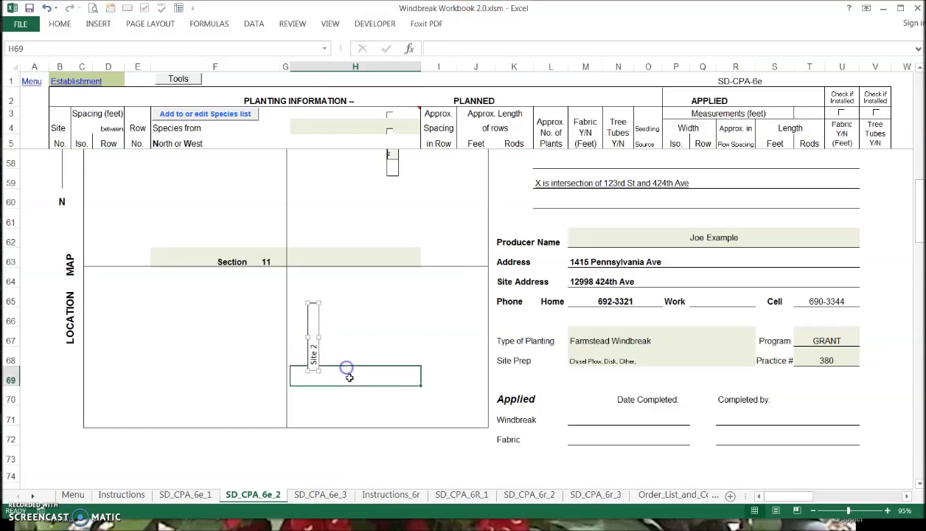
Step: Enlarge the new Site 2 rectangle on the location map, making it taller and wider
{"action": "left_click", "coordinate": [314, 325]}
{"action": "left_click_drag", "start_coordinate": [320, 301], "coordinate": [337, 280]}
{"action": "left_click_drag", "start_coordinate": [367, 326], "coordinate": [325, 323]}
{"action": "left_click", "coordinate": [331, 354]}
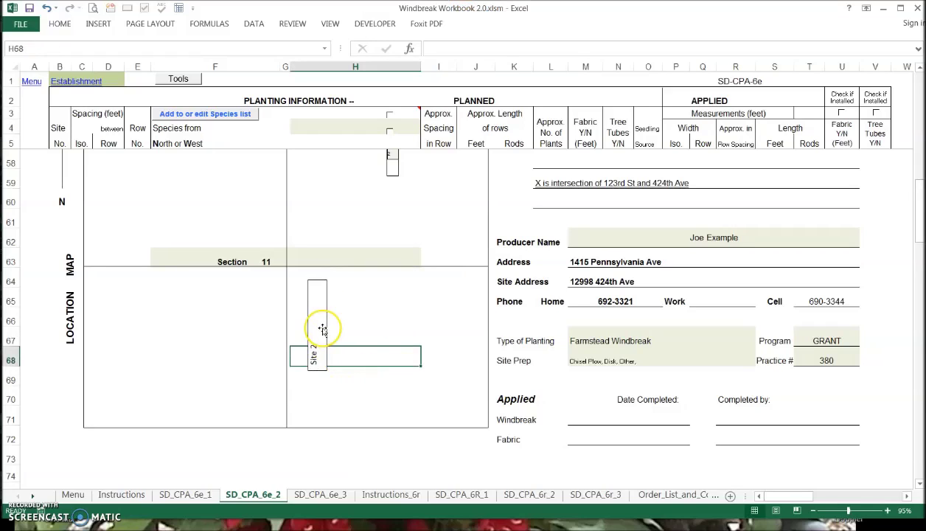
Step: Move the enlarged Site 2 rectangle off the location map, back beside the spare shapes below it
{"action": "left_click", "coordinate": [325, 329]}
{"action": "left_click_drag", "start_coordinate": [324, 322], "coordinate": [61, 364]}
{"action": "left_click", "coordinate": [300, 356]}
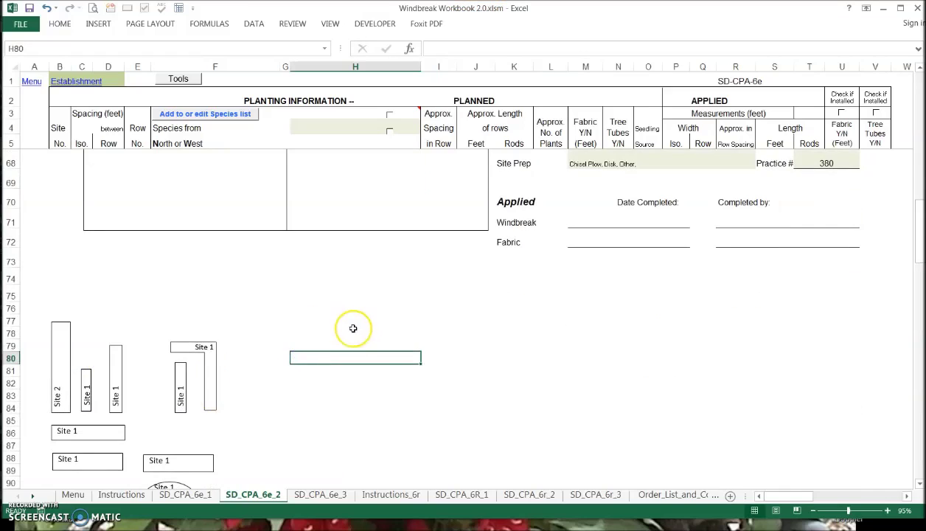
Step: Review the location map, the comments and the site 2 species rows on SD_CPA_6e_2
{"action": "scroll", "coordinate": [353, 328], "scroll_direction": "up", "scroll_amount": 5}
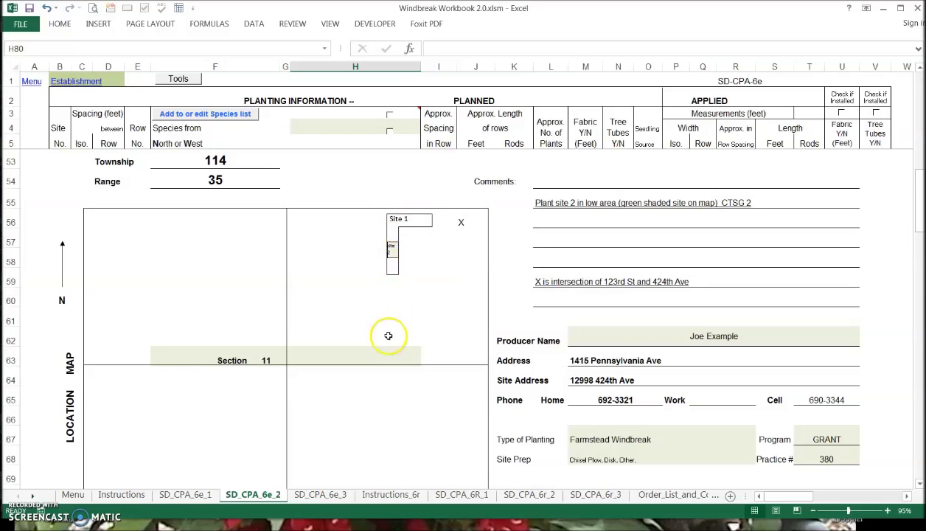
{"action": "scroll", "coordinate": [381, 336], "scroll_direction": "up", "scroll_amount": 11}
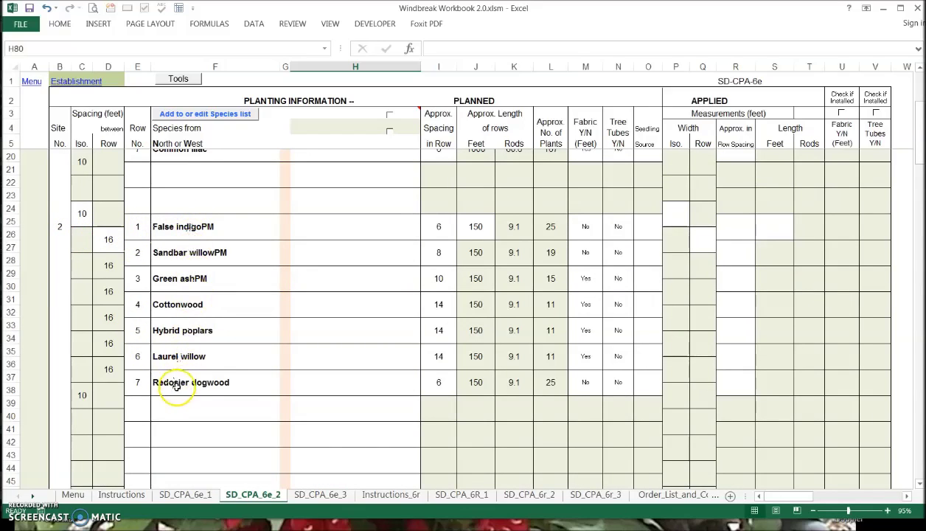
{"action": "scroll", "coordinate": [302, 421], "scroll_direction": "down", "scroll_amount": 3}
{"action": "scroll", "coordinate": [335, 409], "scroll_direction": "down", "scroll_amount": 2}
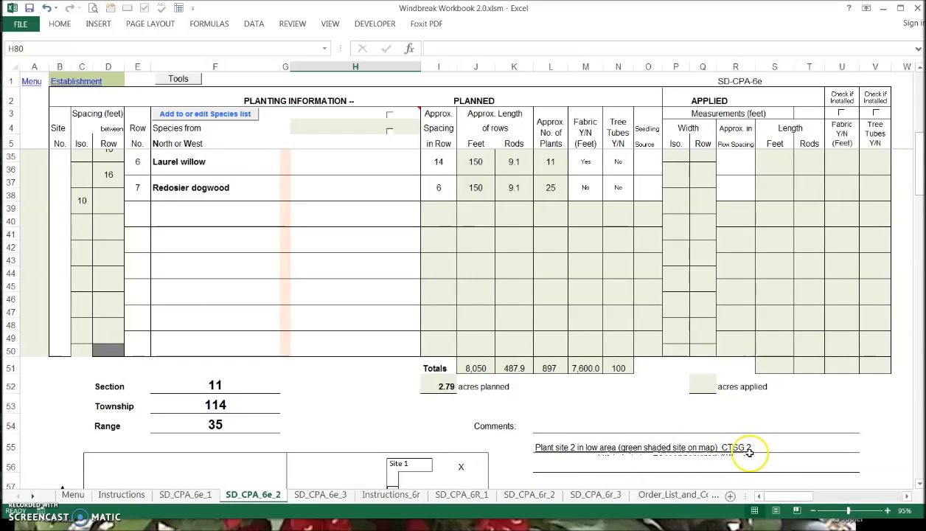
{"action": "scroll", "coordinate": [443, 346], "scroll_direction": "up", "scroll_amount": 3}
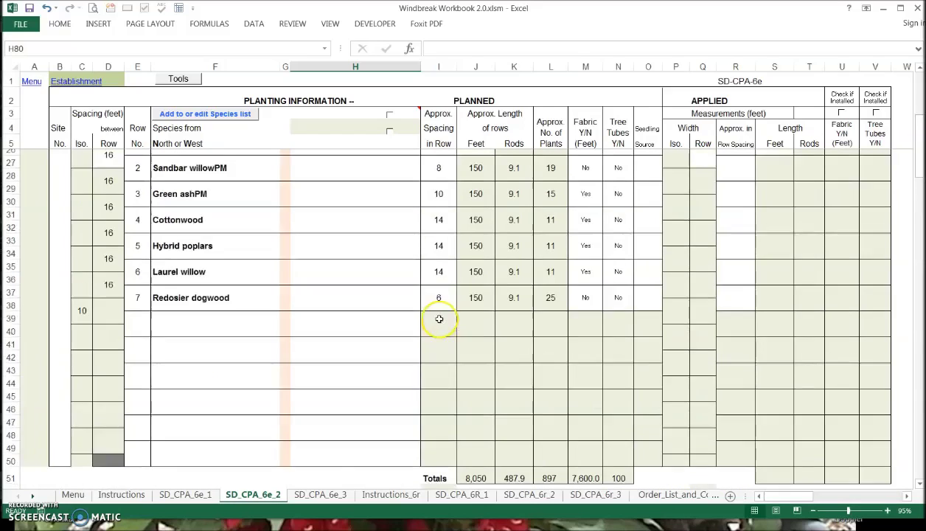
{"action": "scroll", "coordinate": [273, 200], "scroll_direction": "up", "scroll_amount": 1}
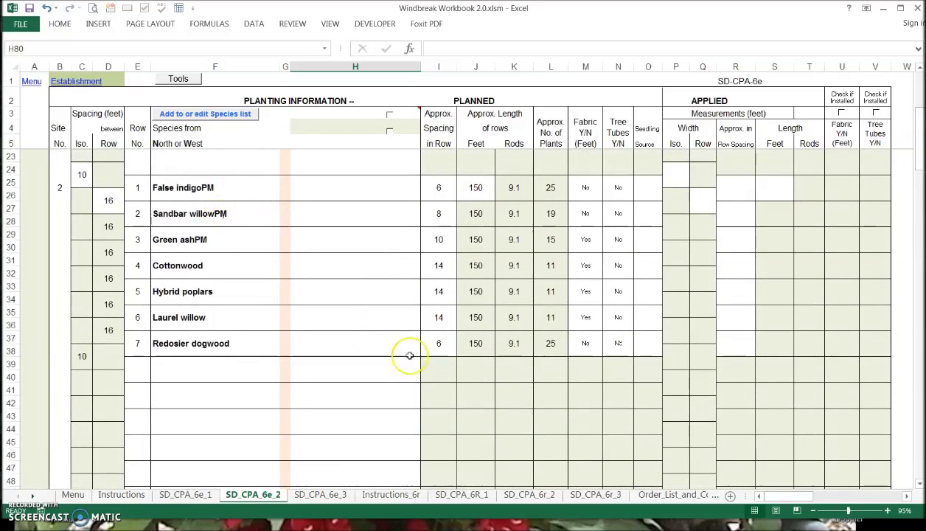
{"action": "scroll", "coordinate": [889, 206], "scroll_direction": "down", "scroll_amount": 7}
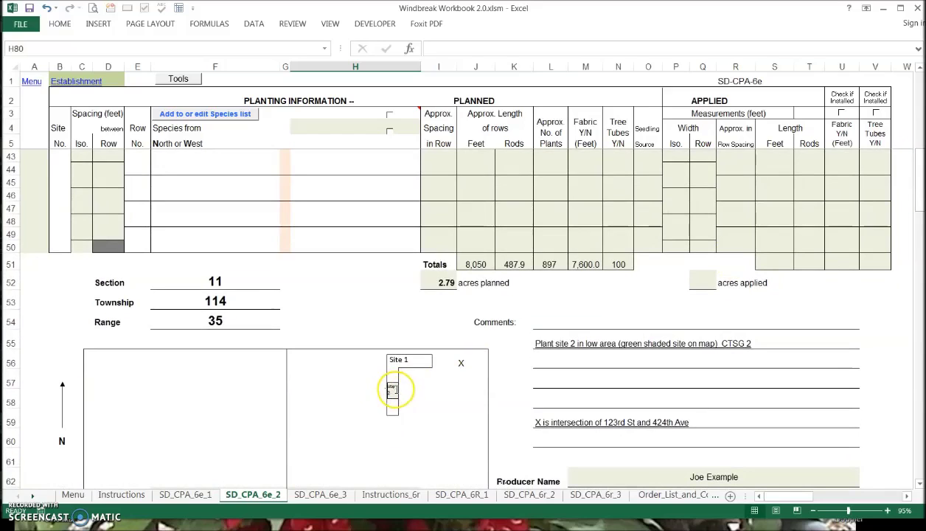
Step: Turn on alternating species planning on SD_CPA_6e_2 and choose HackberryPM as the alternate for site 1 row 3
{"action": "left_click_drag", "start_coordinate": [919, 196], "coordinate": [918, 106]}
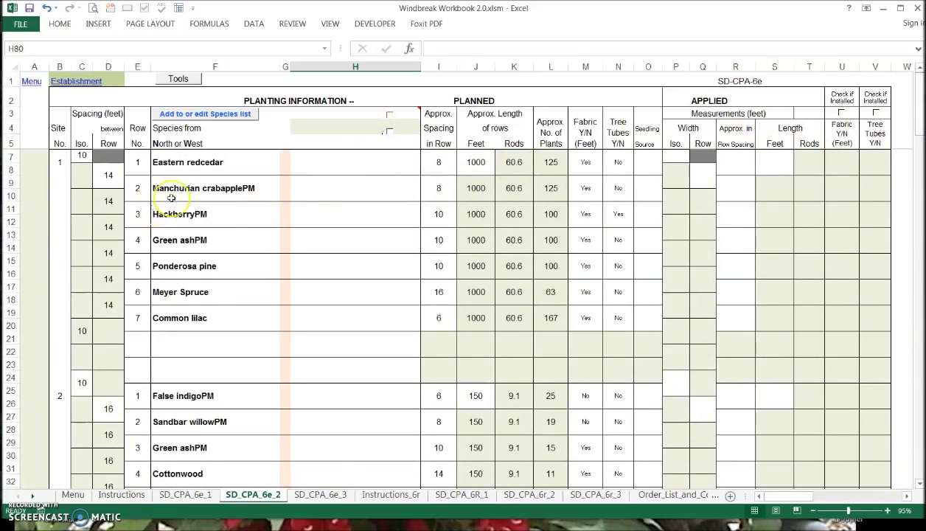
{"action": "mouse_move", "coordinate": [414, 110]}
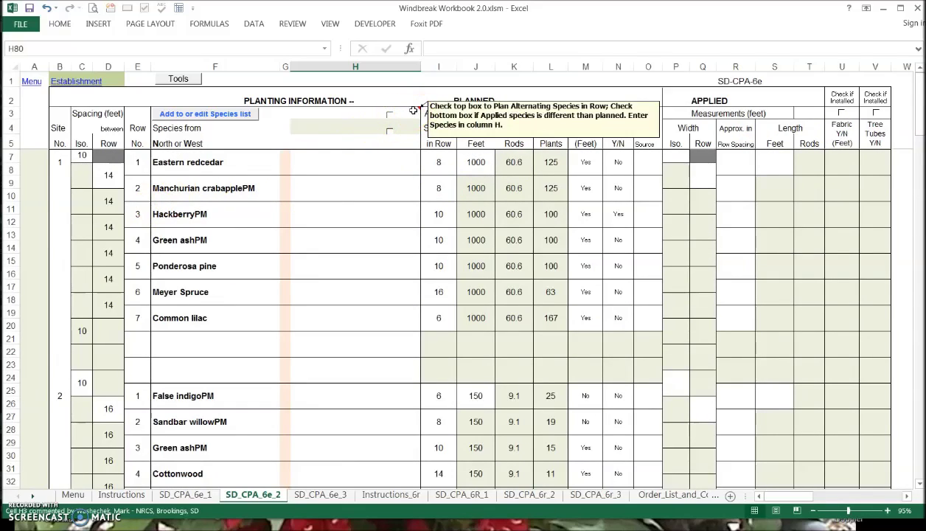
{"action": "left_click", "coordinate": [385, 118]}
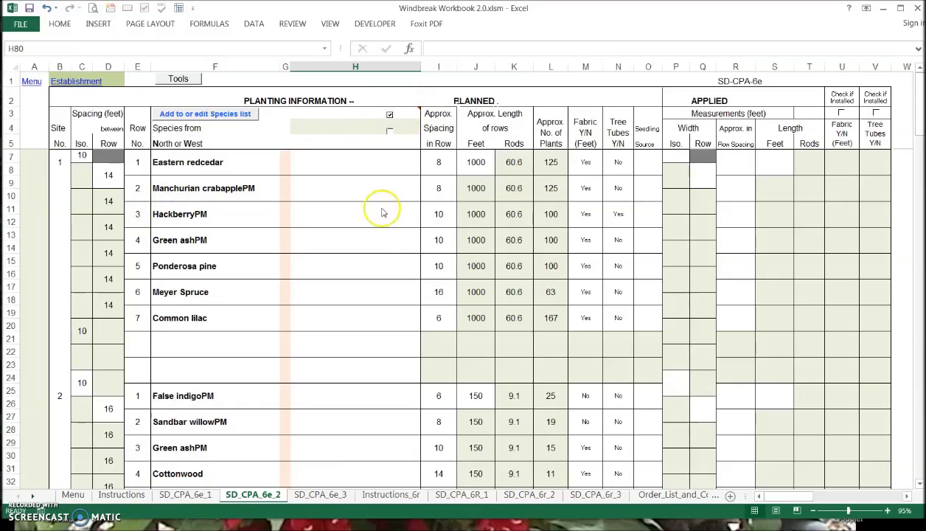
{"action": "left_click", "coordinate": [320, 213]}
{"action": "left_click", "coordinate": [426, 209]}
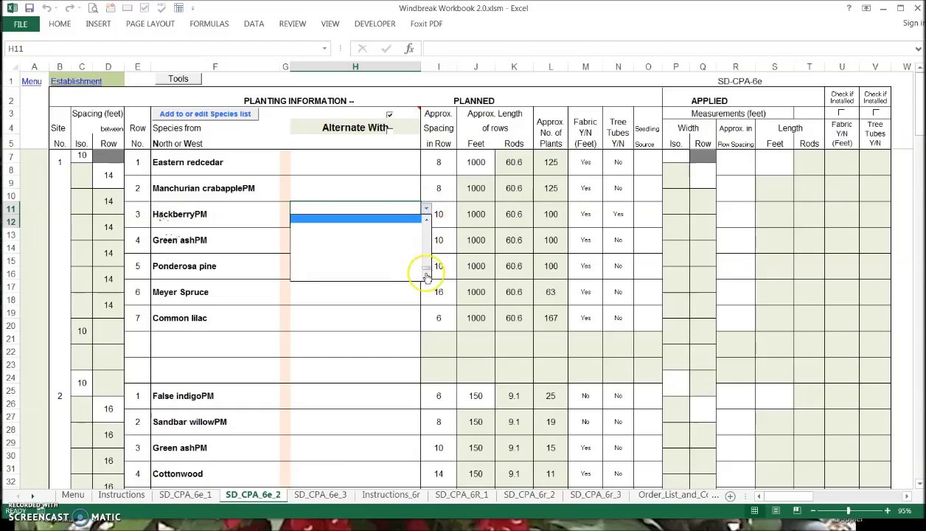
{"action": "left_click_drag", "start_coordinate": [427, 269], "coordinate": [420, 251]}
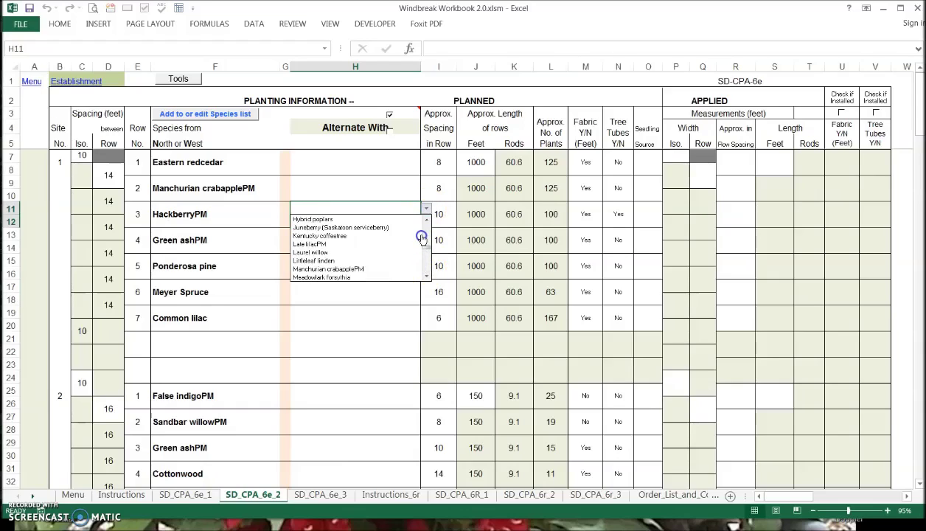
{"action": "left_click_drag", "start_coordinate": [426, 240], "coordinate": [426, 236]}
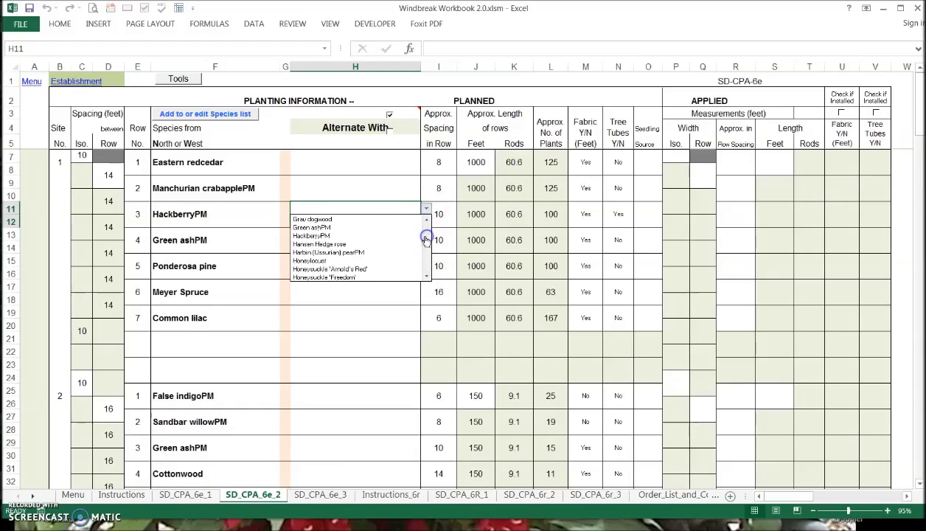
{"action": "left_click", "coordinate": [341, 236]}
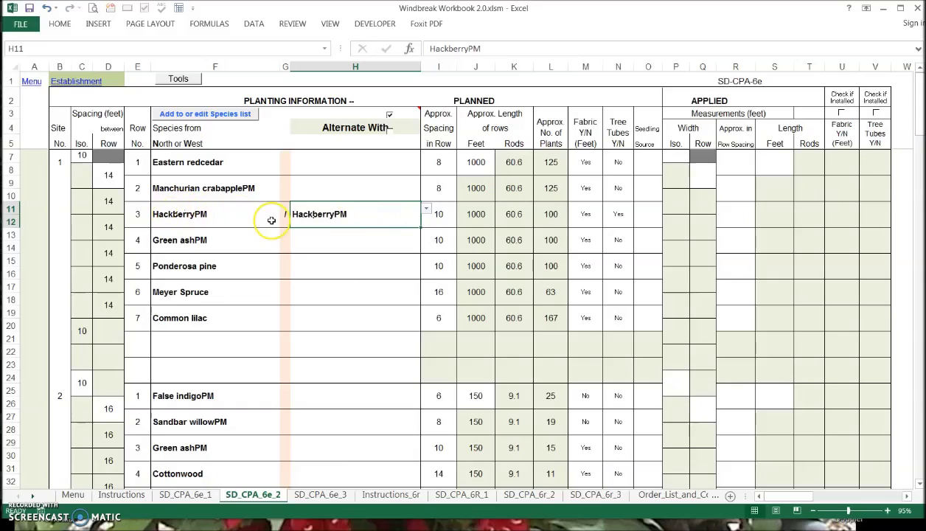
Step: Change the alternate species for site 1 row 3 to Green ashPM
{"action": "left_click", "coordinate": [427, 209]}
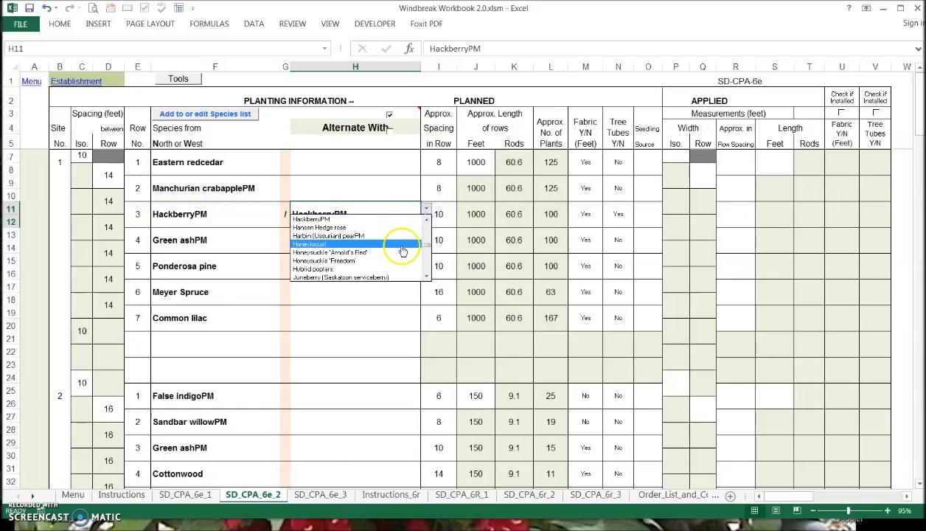
{"action": "left_click", "coordinate": [426, 232]}
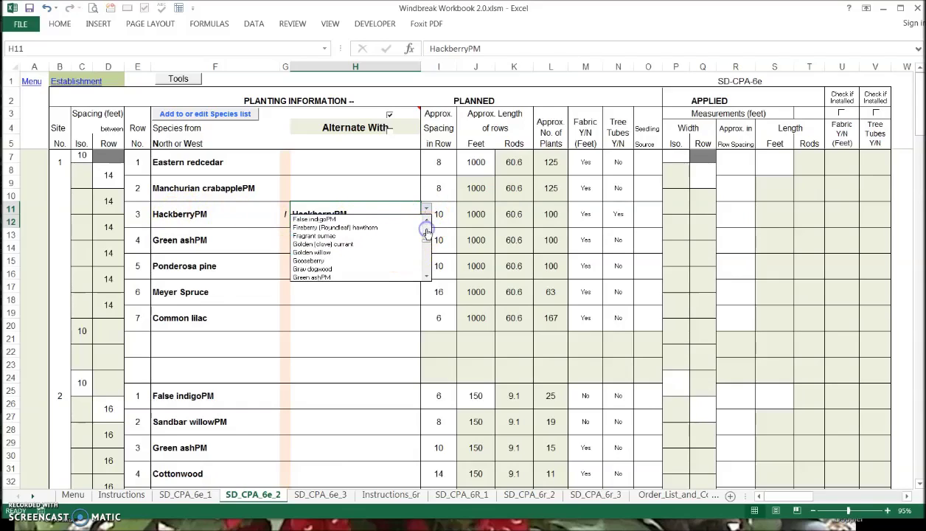
{"action": "left_click", "coordinate": [324, 279]}
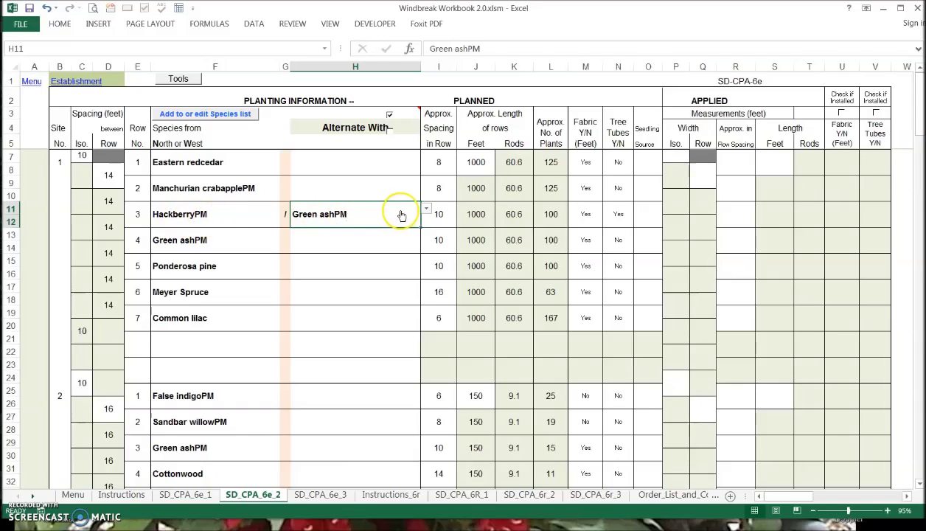
Step: Check the plant count for site 1 row 3, view the order list and cost estimate, and return to the planting sheet
{"action": "left_click", "coordinate": [553, 214]}
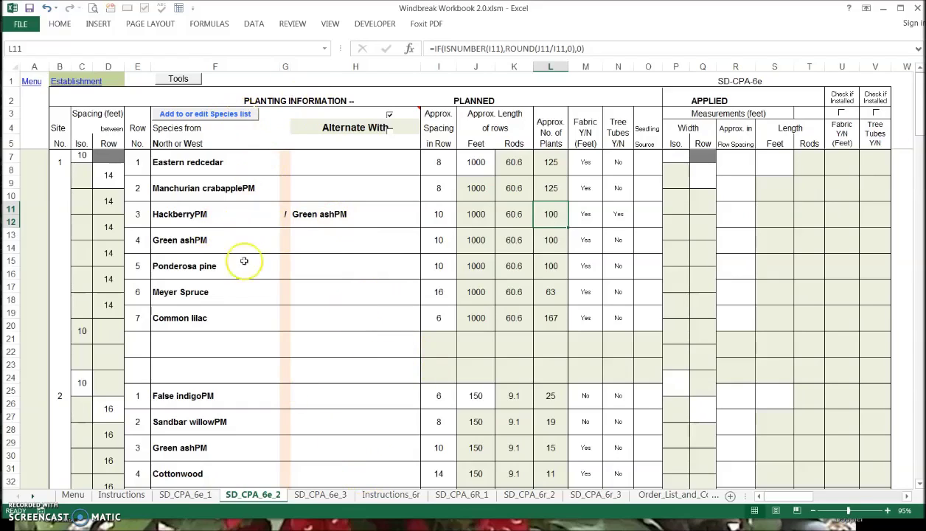
{"action": "left_click", "coordinate": [181, 81]}
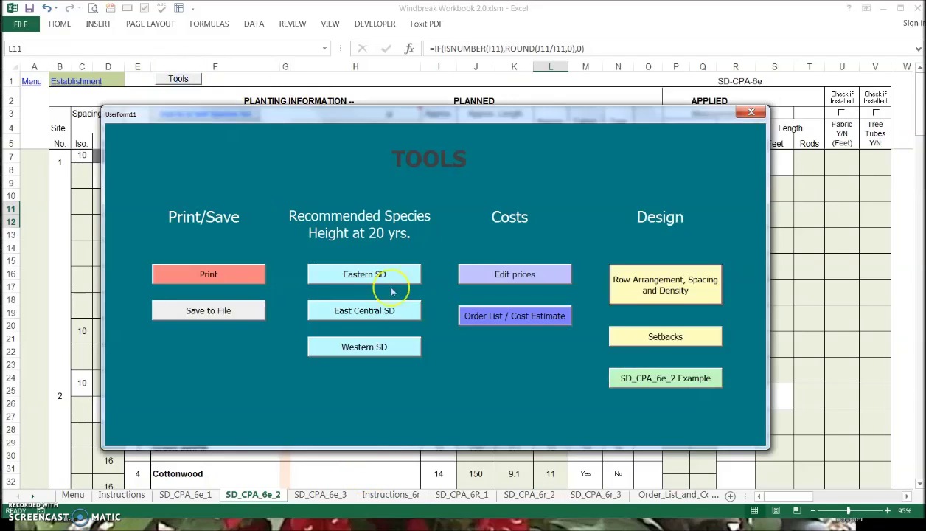
{"action": "left_click", "coordinate": [508, 317]}
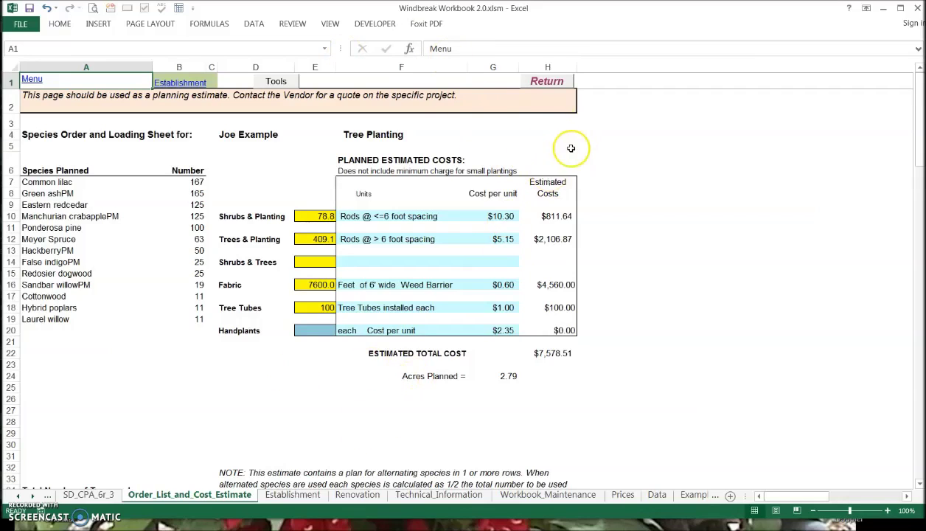
{"action": "left_click", "coordinate": [547, 81]}
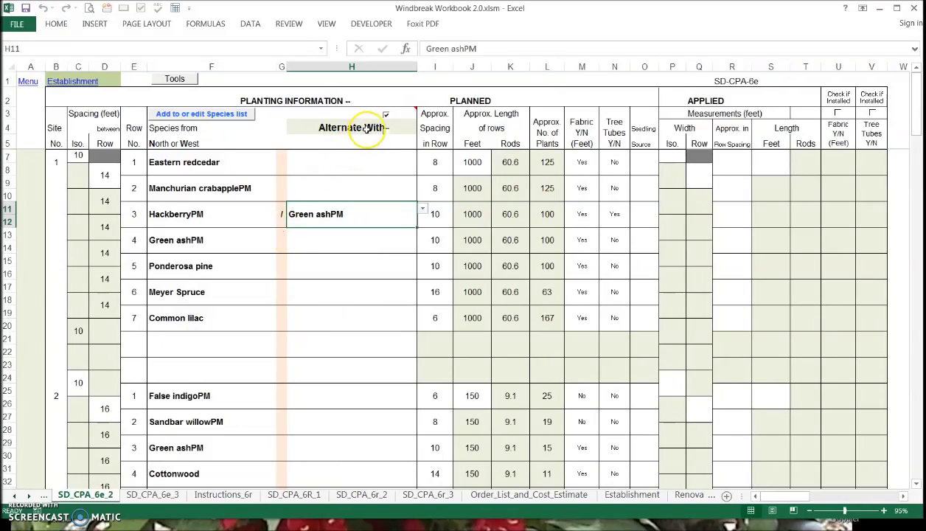
Step: Turn off alternating species planning and clear the alternate species from site 1 row 3
{"action": "left_click", "coordinate": [386, 115]}
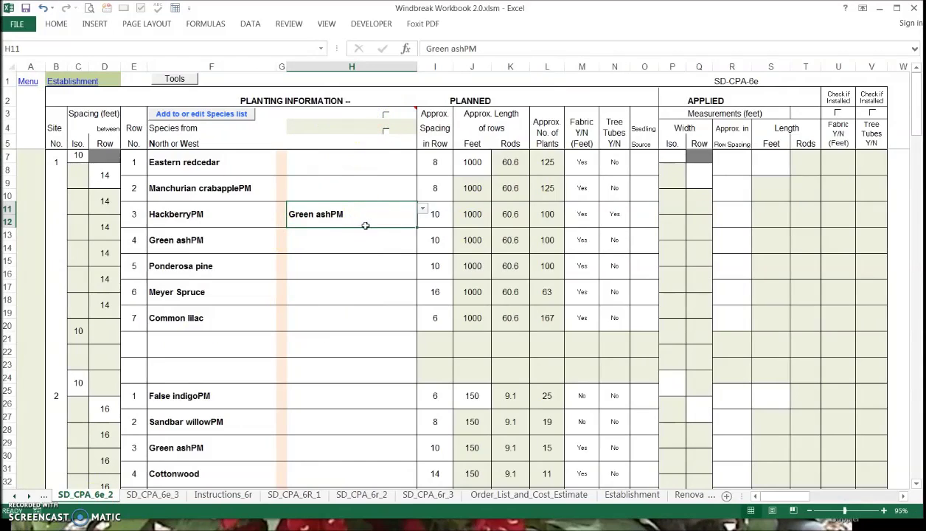
{"action": "key", "text": "Delete"}
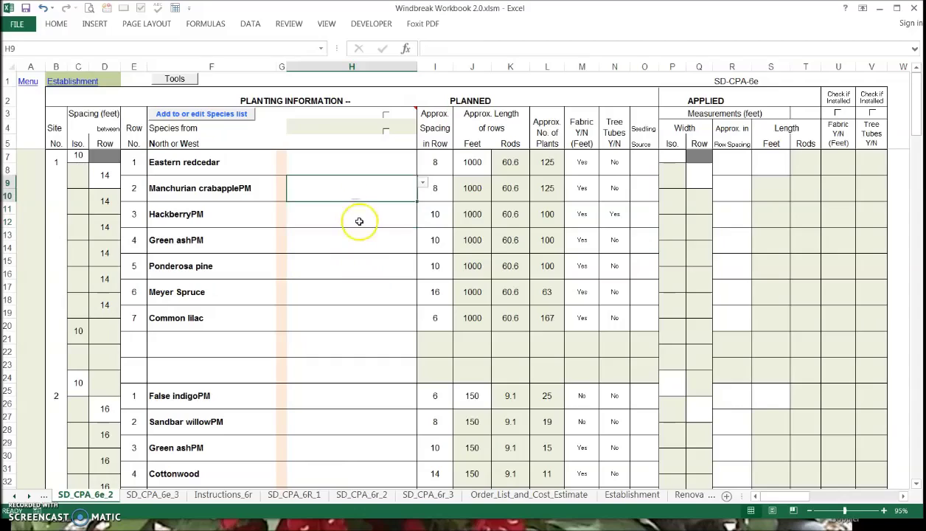
Step: Choose Green ashPM as the second species for site 1 row 3 and mark that column as Applied species
{"action": "left_click", "coordinate": [355, 215]}
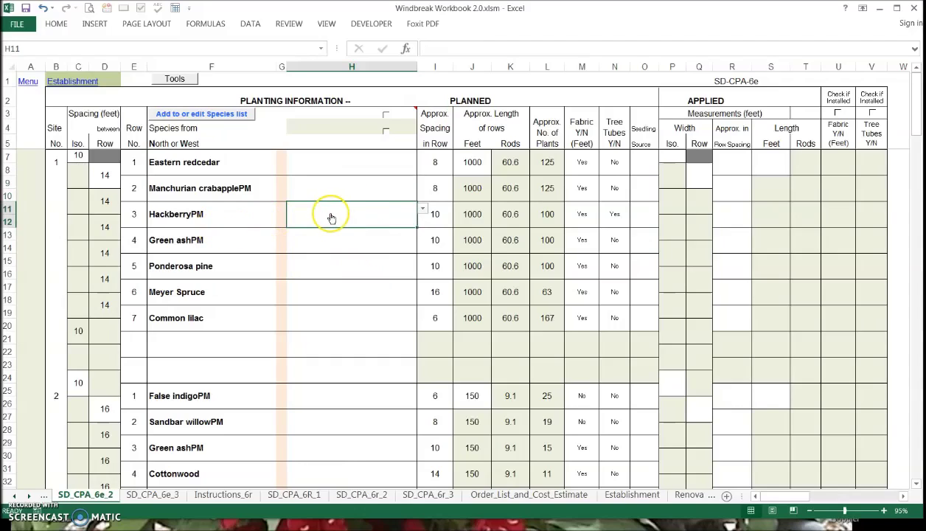
{"action": "left_click", "coordinate": [423, 209]}
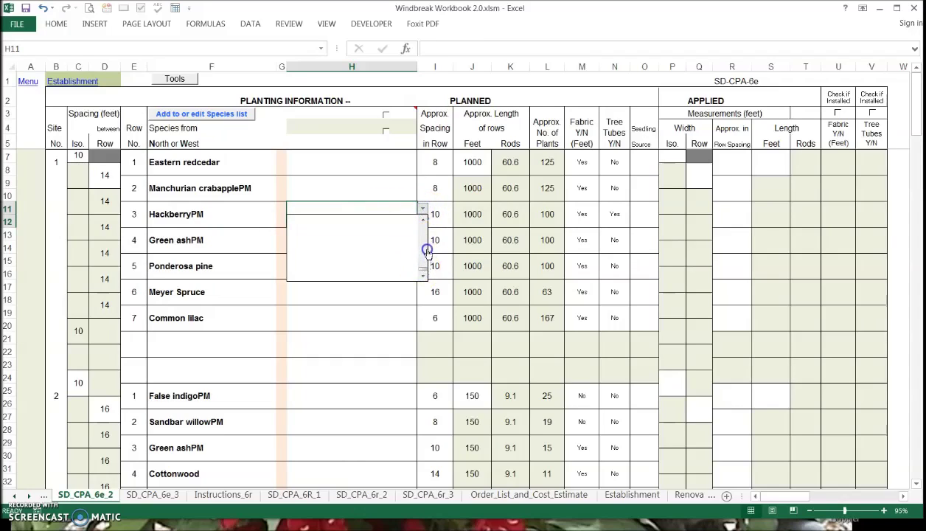
{"action": "left_click", "coordinate": [420, 237]}
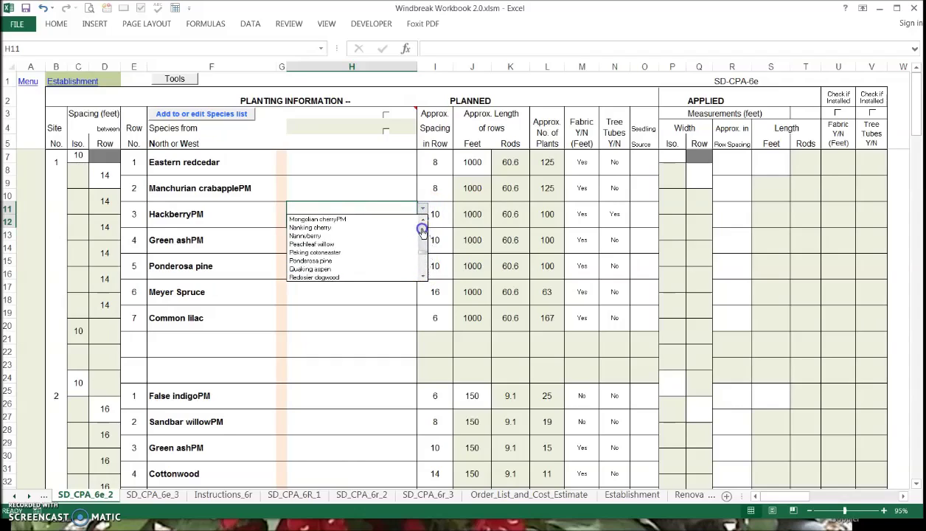
{"action": "left_click", "coordinate": [354, 219]}
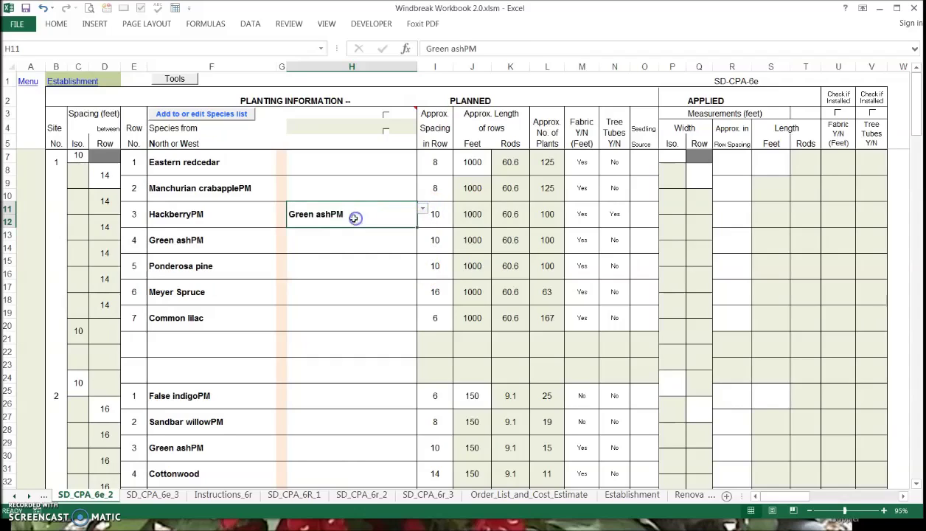
{"action": "left_click", "coordinate": [384, 130]}
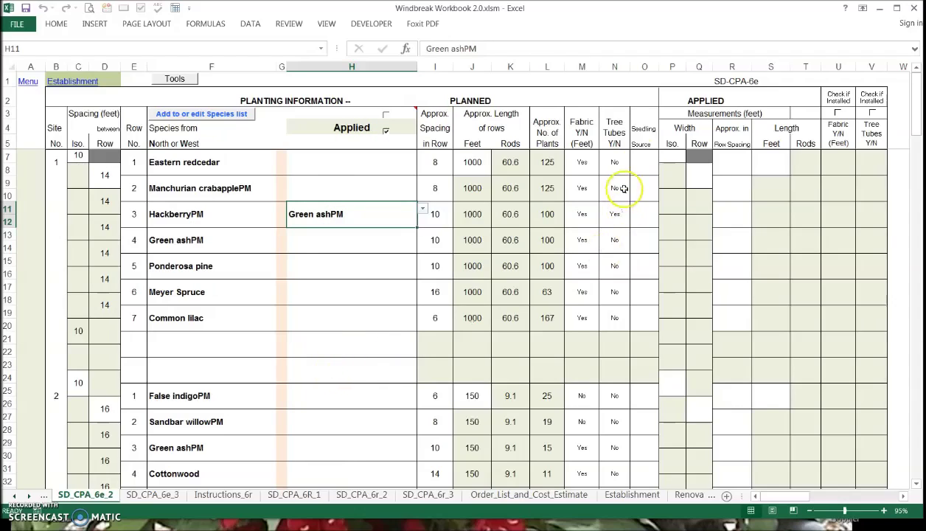
Step: Set site 1's applied isolation width to 10 feet and applied row width to 14 feet
{"action": "left_click", "coordinate": [673, 158]}
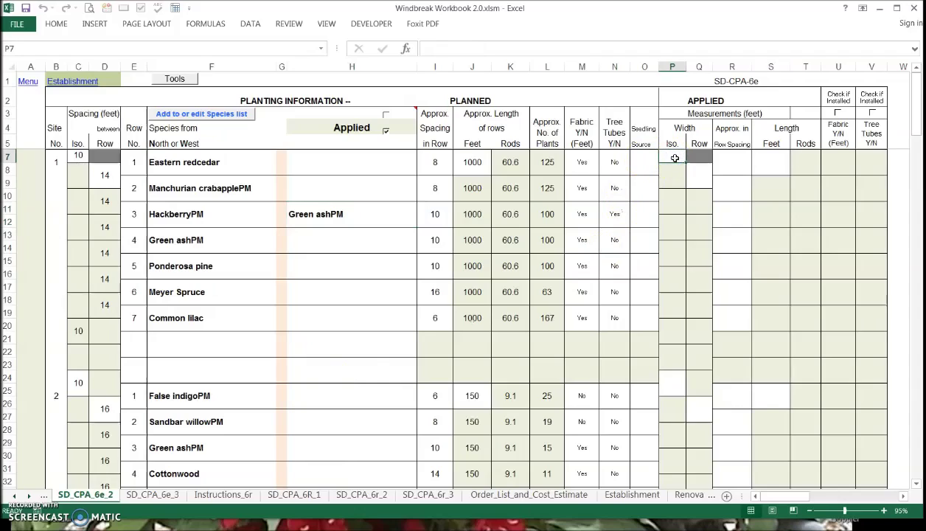
{"action": "type", "text": "1"}
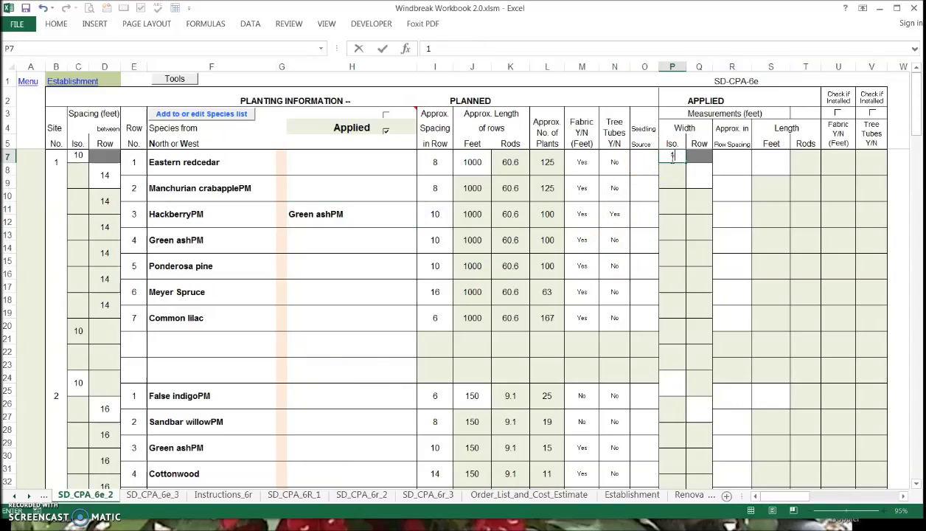
{"action": "type", "text": "0"}
{"action": "left_click", "coordinate": [695, 177]}
{"action": "left_click", "coordinate": [698, 174]}
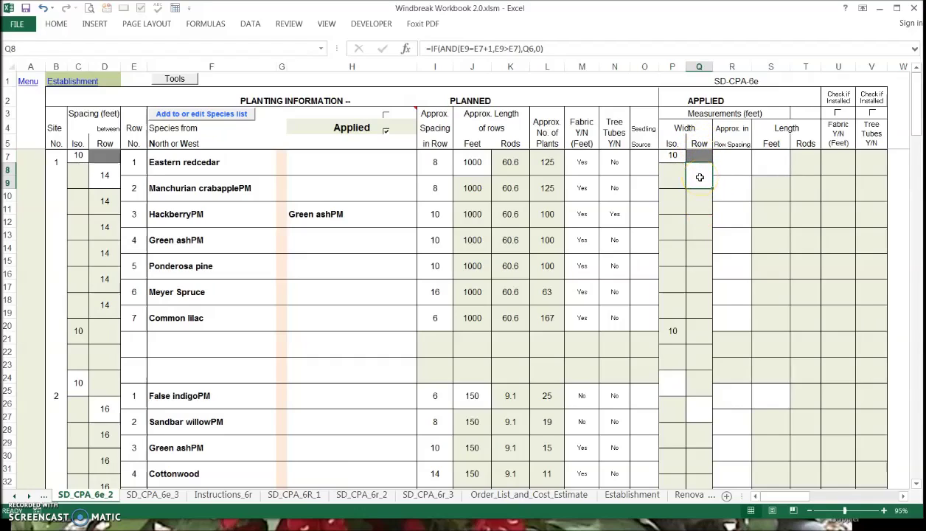
{"action": "type", "text": "14"}
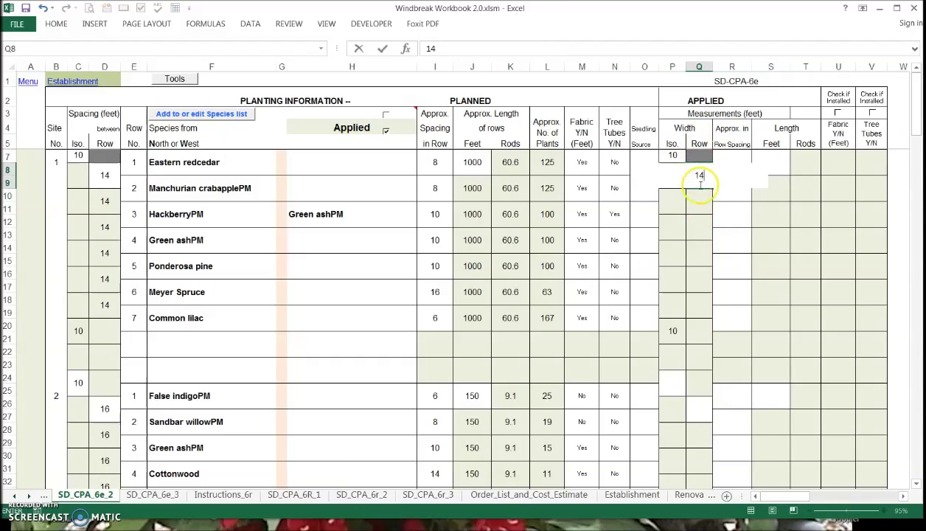
{"action": "left_click", "coordinate": [733, 219]}
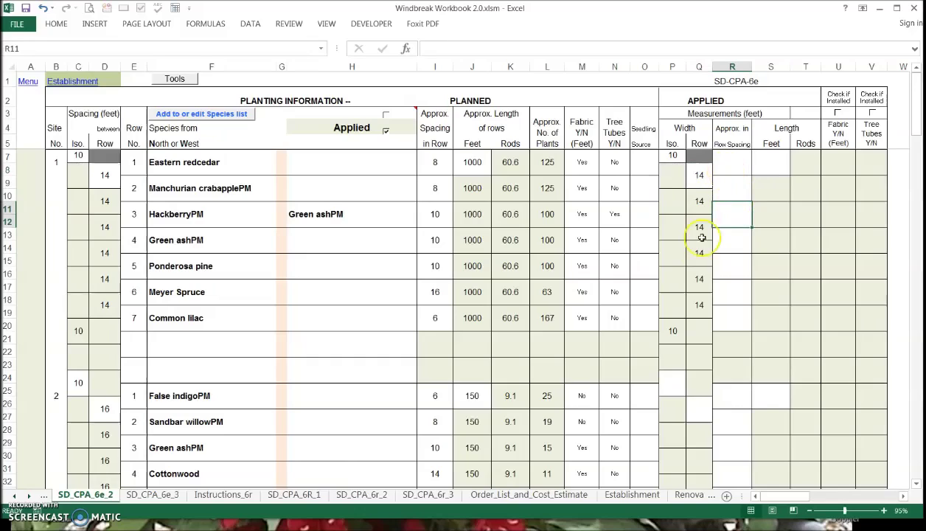
Step: Enter site 1's applied in-row spacings for rows 1 to 7 as 8, 8, 10, 10, 10, 16 and 6 feet
{"action": "left_click", "coordinate": [735, 165]}
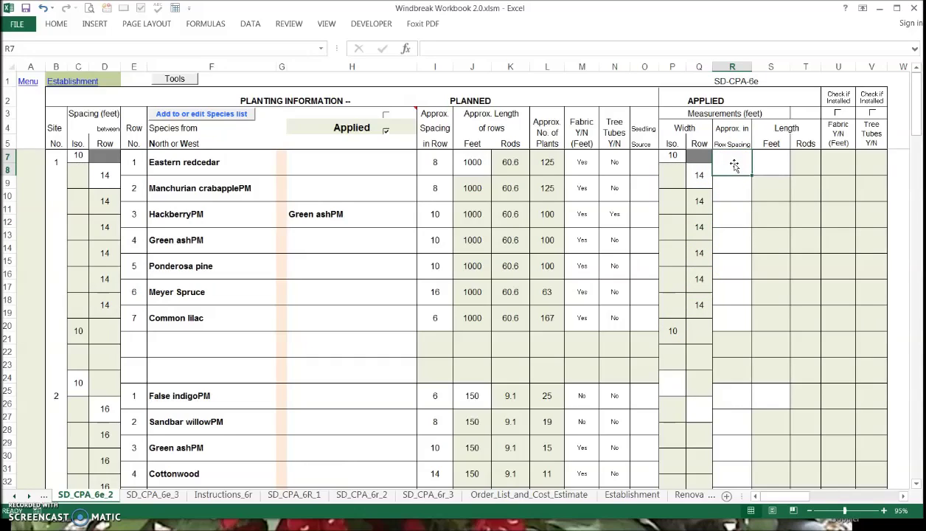
{"action": "key", "text": "Return"}
{"action": "type", "text": "8"}
{"action": "key", "text": "Return"}
{"action": "type", "text": "10"}
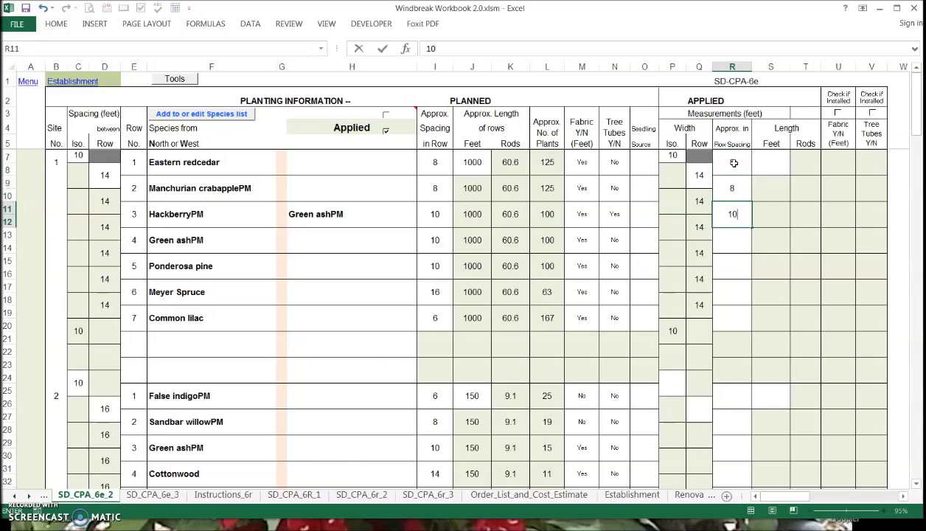
{"action": "key", "text": "Return"}
{"action": "type", "text": "1"}
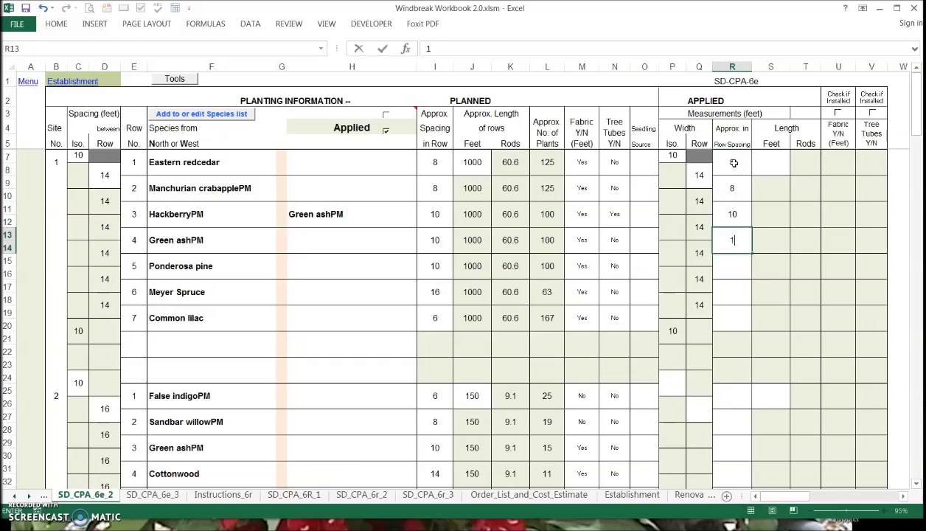
{"action": "type", "text": "0"}
{"action": "key", "text": "Return"}
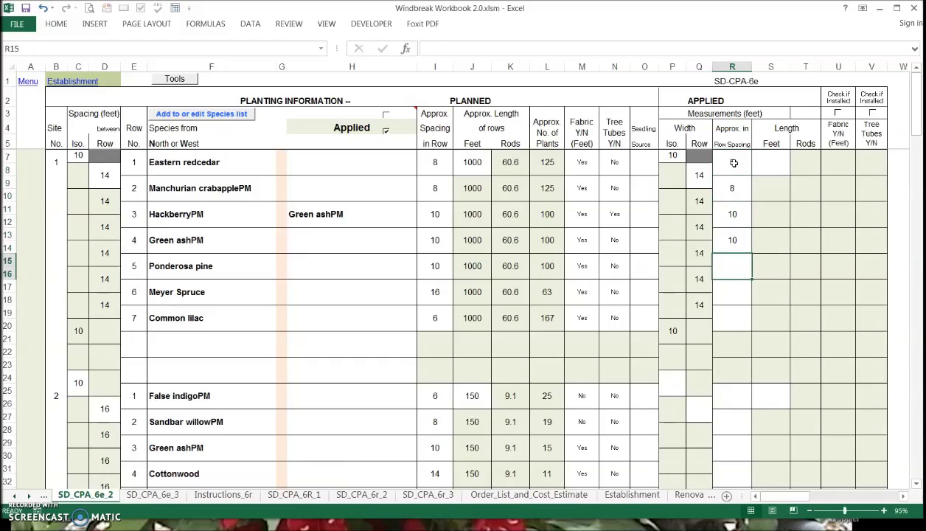
{"action": "type", "text": "10"}
{"action": "key", "text": "Return"}
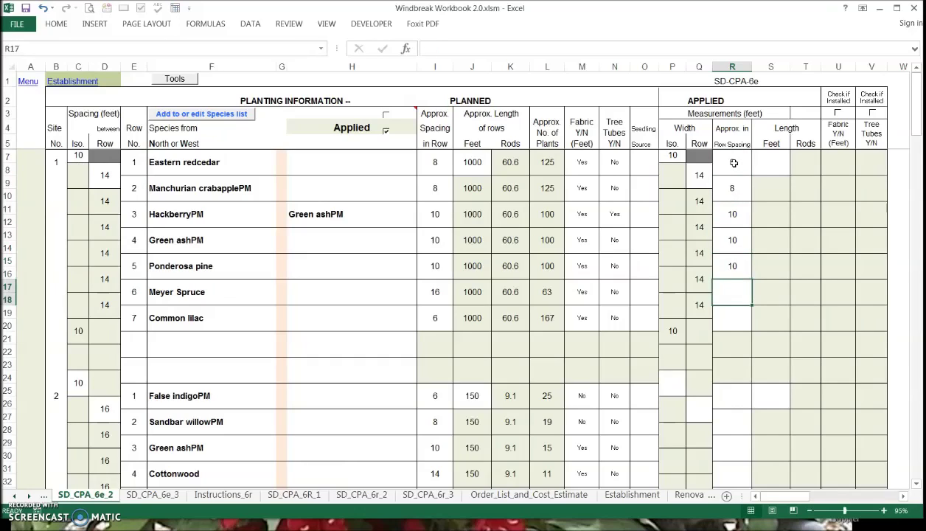
{"action": "type", "text": "1"}
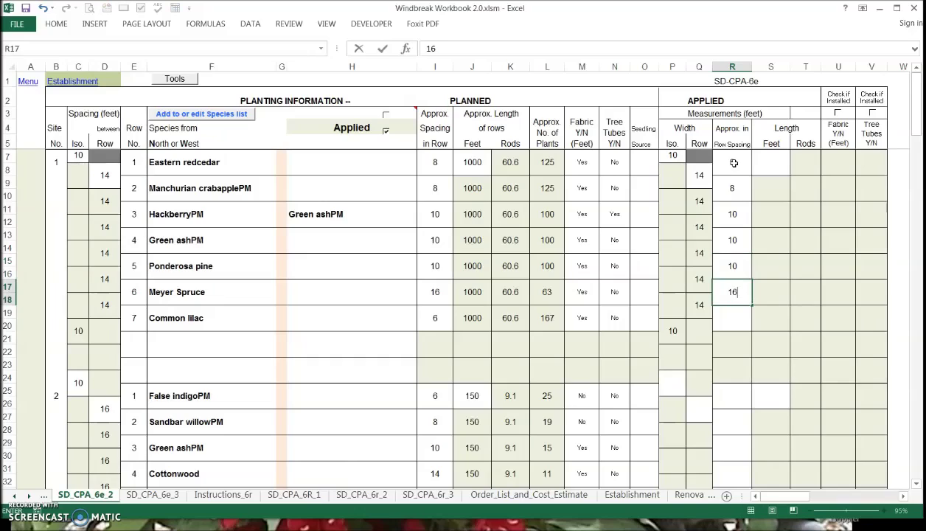
{"action": "type", "text": "6"}
{"action": "key", "text": "Return"}
{"action": "type", "text": "6"}
{"action": "key", "text": "Return"}
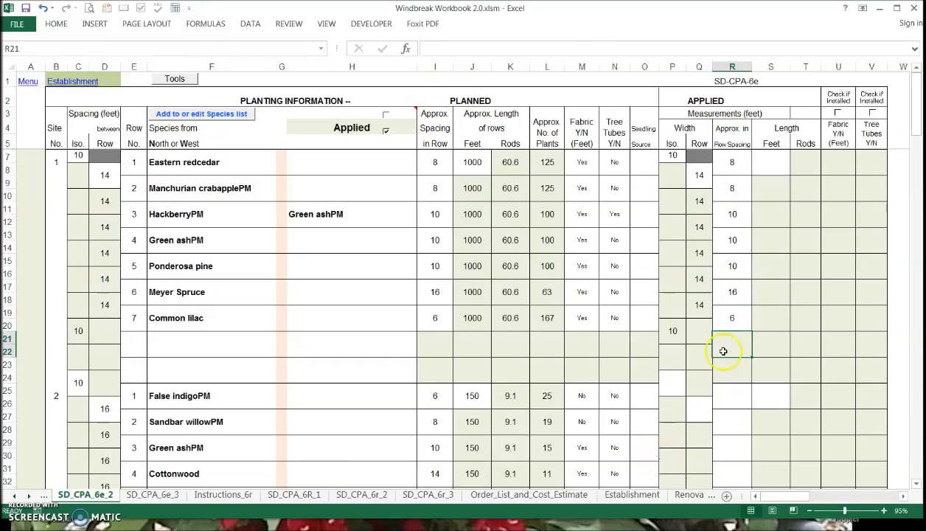
{"action": "left_click", "coordinate": [732, 319]}
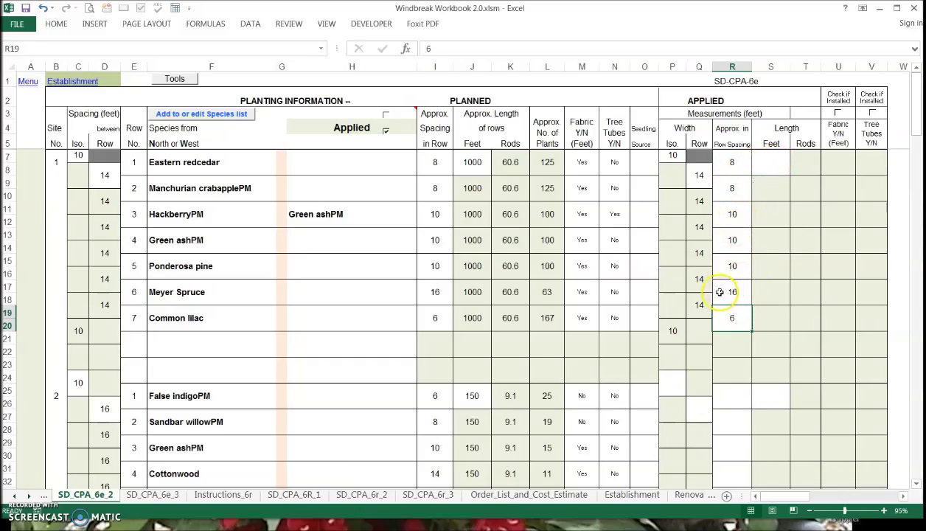
Step: Enter 1020 feet as site 1's applied row length and check the length cells of the rows below
{"action": "left_click", "coordinate": [771, 165]}
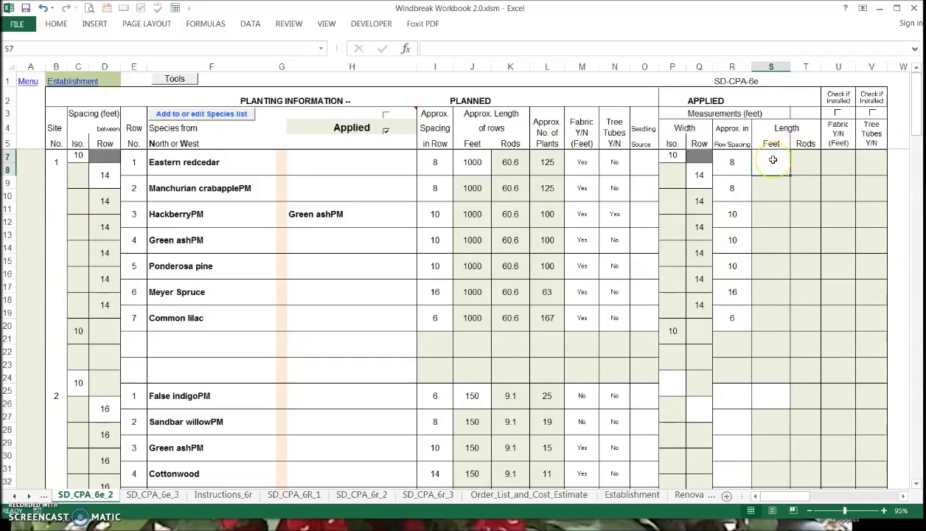
{"action": "type", "text": "1020"}
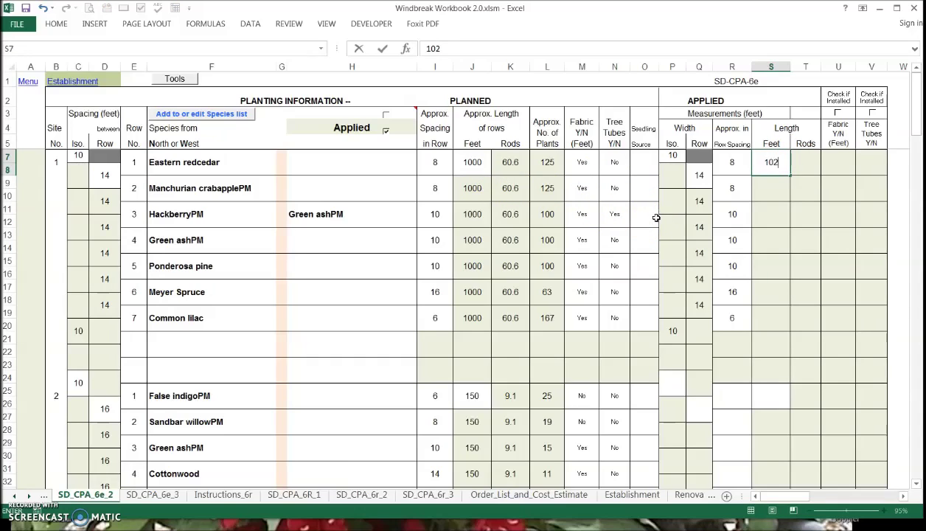
{"action": "left_click", "coordinate": [734, 234]}
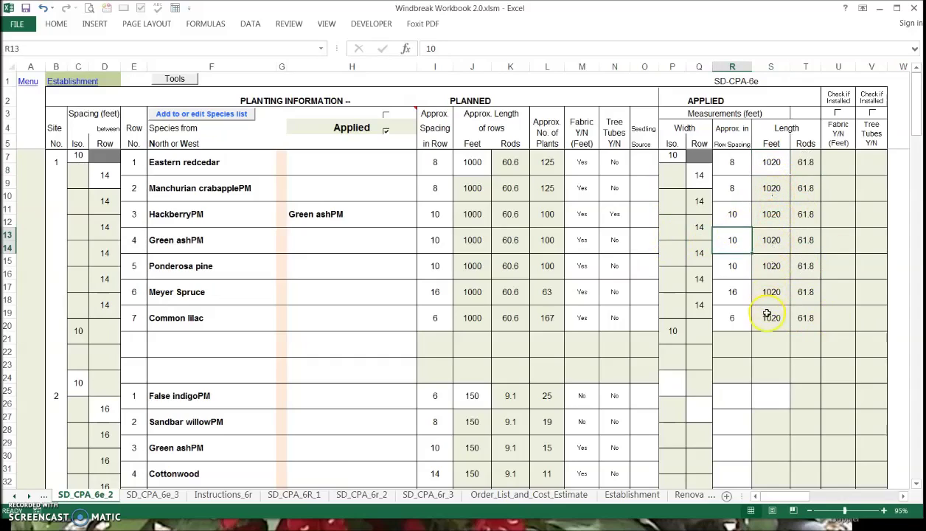
{"action": "left_click", "coordinate": [772, 189]}
{"action": "left_click", "coordinate": [769, 210]}
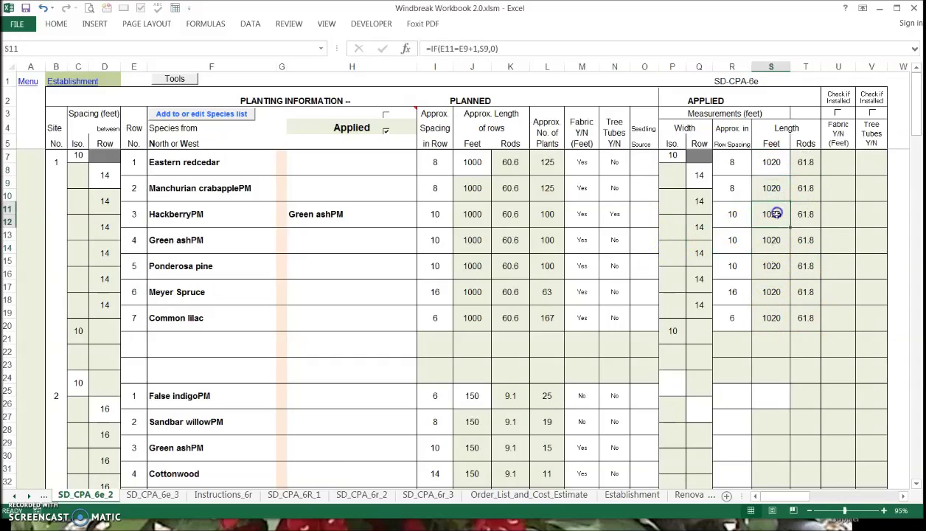
{"action": "left_click", "coordinate": [770, 240]}
{"action": "left_click", "coordinate": [774, 267]}
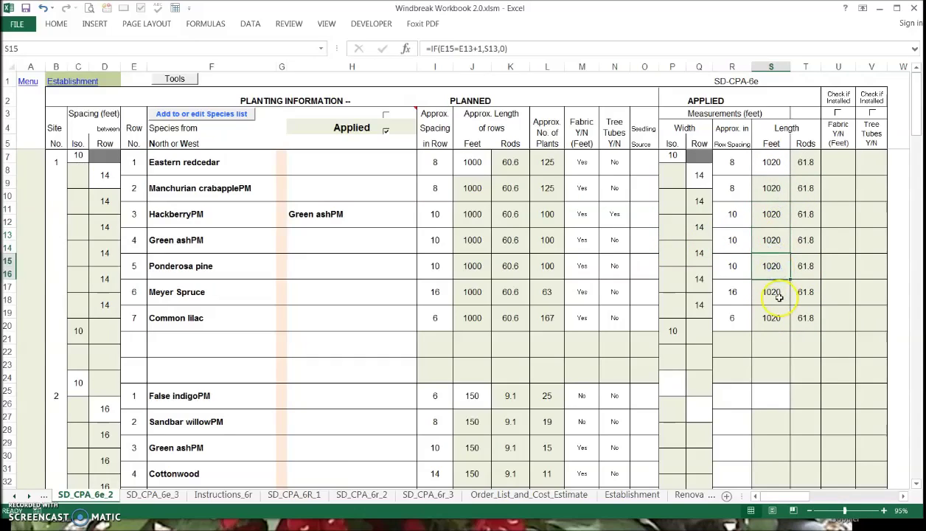
Step: Mark fabric as installed in the applied section and inspect site 1's first fabric footage cell
{"action": "left_click", "coordinate": [830, 160]}
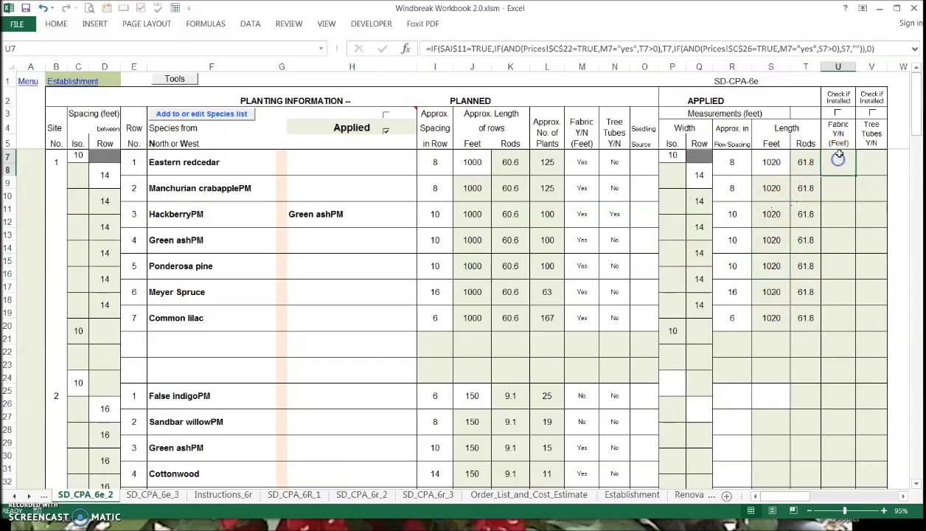
{"action": "left_click", "coordinate": [811, 103]}
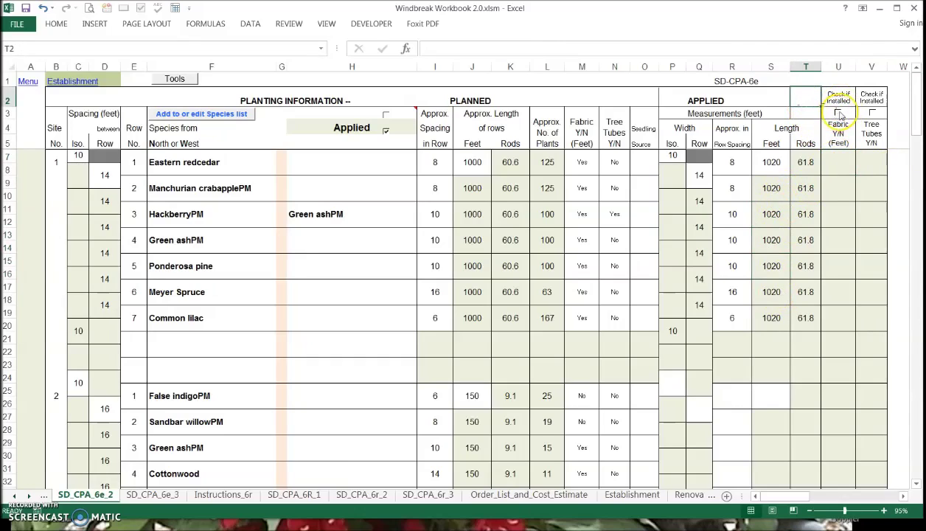
{"action": "left_click", "coordinate": [838, 113]}
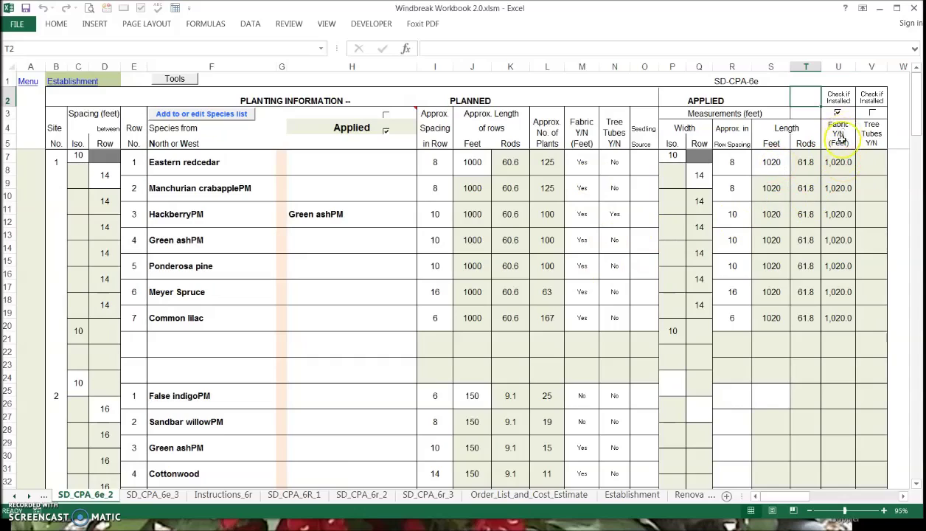
{"action": "left_click", "coordinate": [843, 165]}
{"action": "left_click", "coordinate": [840, 168]}
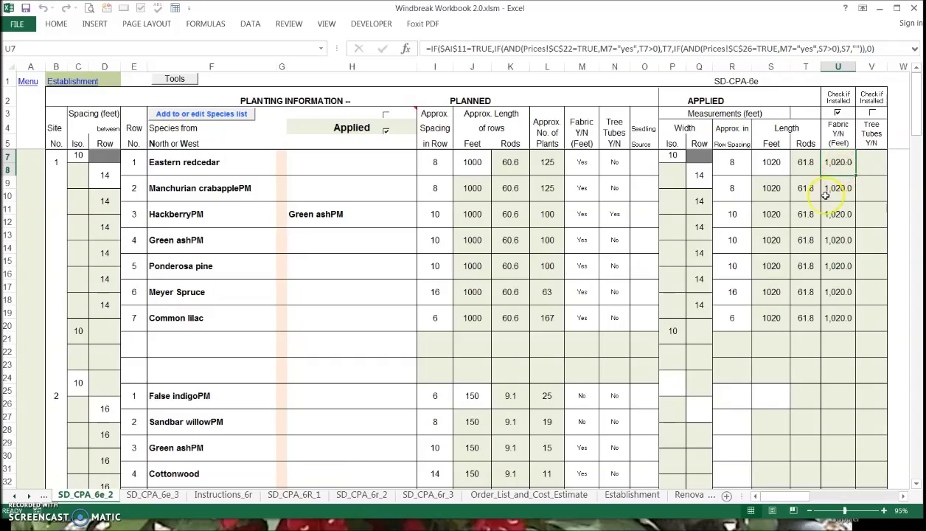
Step: Mark tree tubes as installed in the applied section and compare the planned and applied tube cells for rows 3 and 4
{"action": "left_click", "coordinate": [872, 112]}
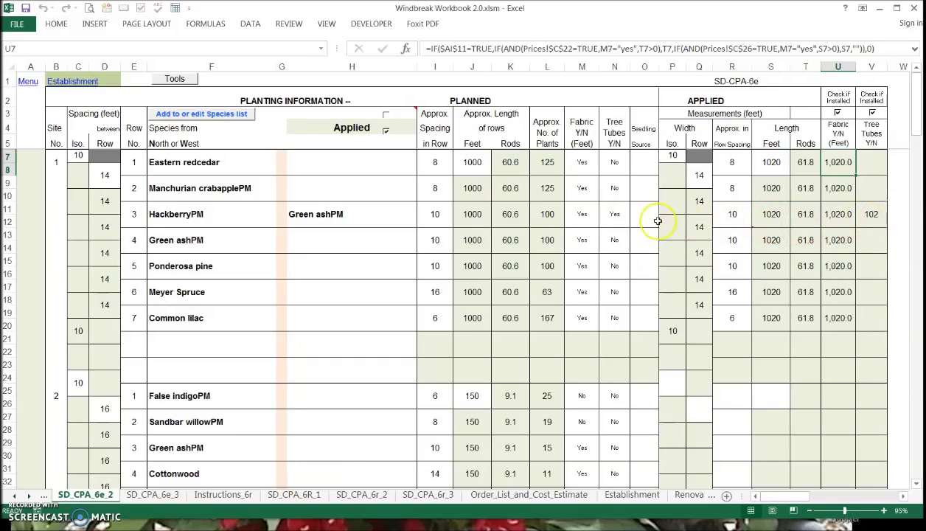
{"action": "left_click", "coordinate": [618, 218]}
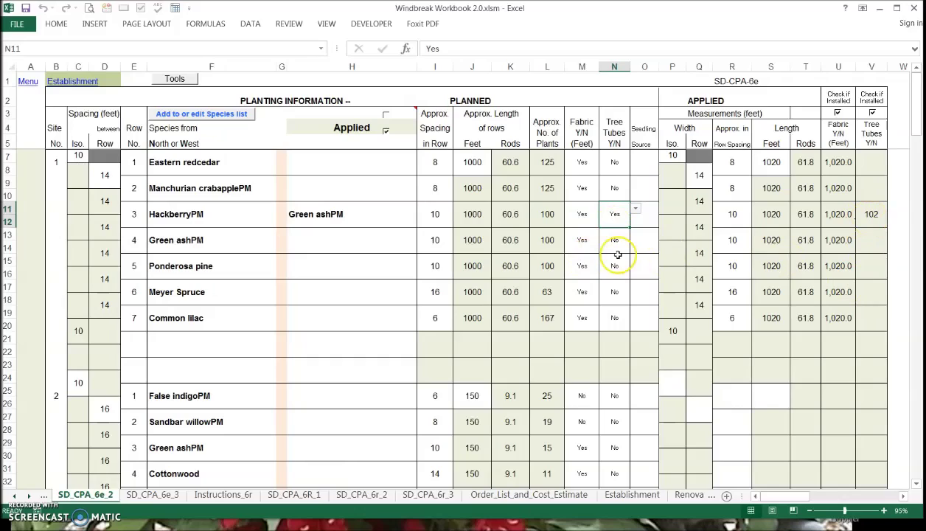
{"action": "left_click", "coordinate": [873, 240]}
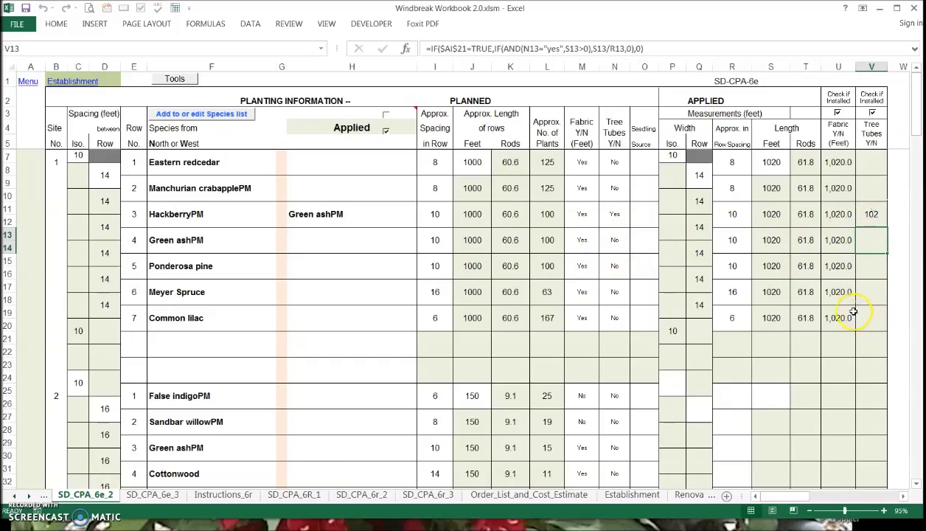
{"action": "scroll", "coordinate": [853, 312], "scroll_direction": "down", "scroll_amount": 3}
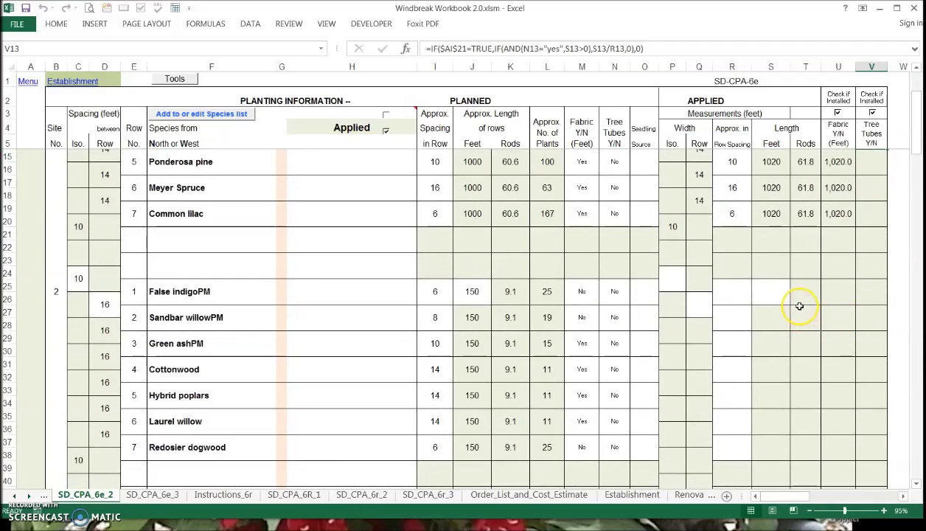
{"action": "scroll", "coordinate": [804, 313], "scroll_direction": "up", "scroll_amount": 3}
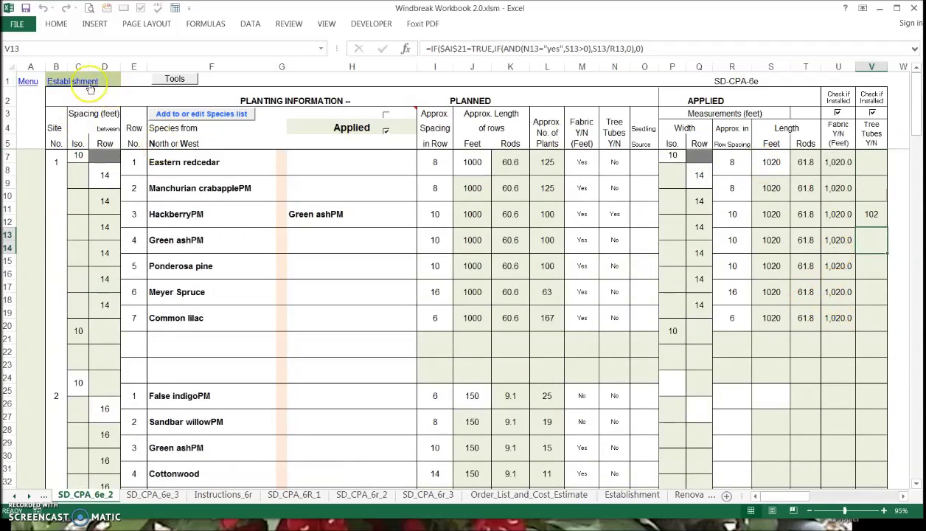
Step: Return to the workbook's main menu and open the Instructions_6r sheet from the Renovation section
{"action": "left_click", "coordinate": [28, 81]}
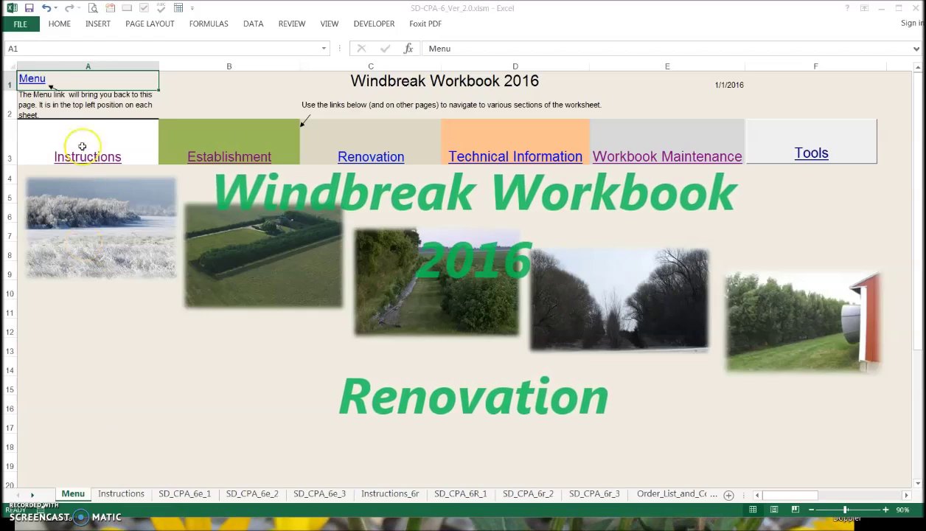
{"action": "left_click", "coordinate": [360, 158]}
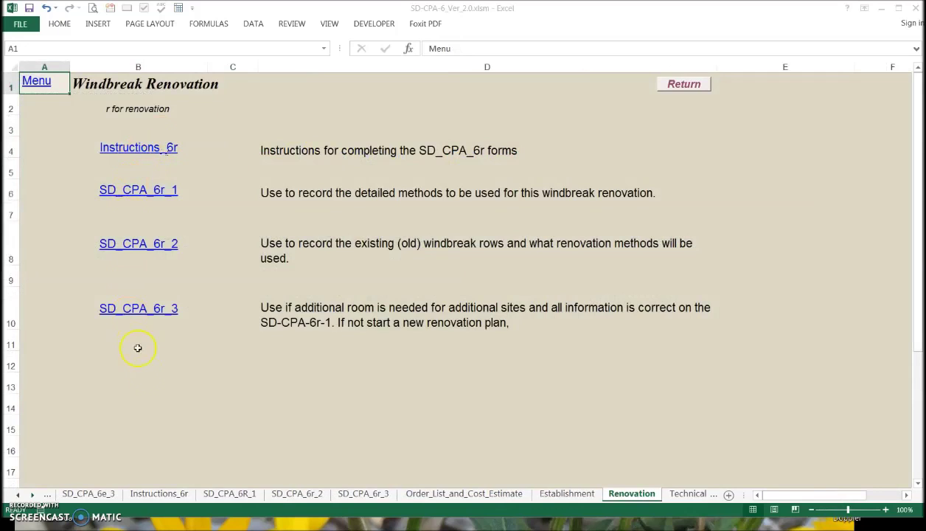
{"action": "left_click", "coordinate": [140, 153]}
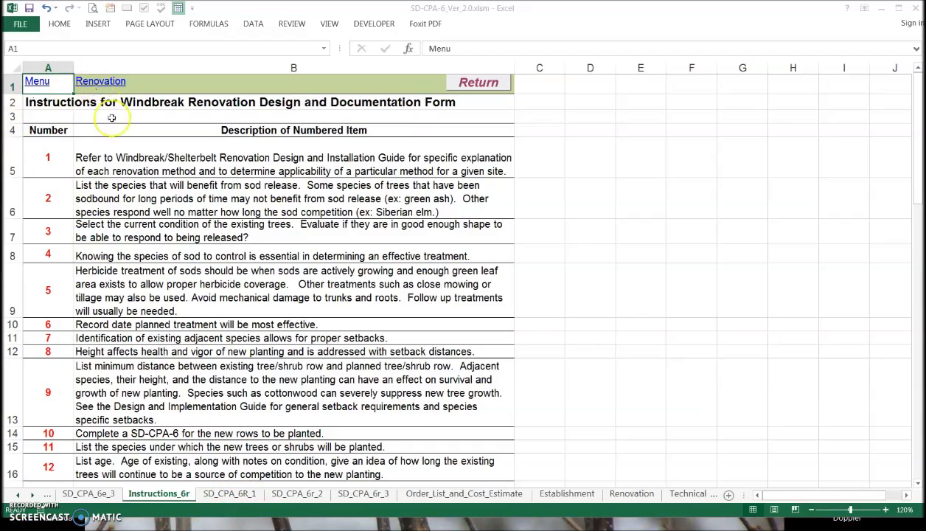
Step: Go to the SD_CPA_6R_1 sheet and choose Farmstead Windbreak as the windbreak type
{"action": "left_click", "coordinate": [231, 494]}
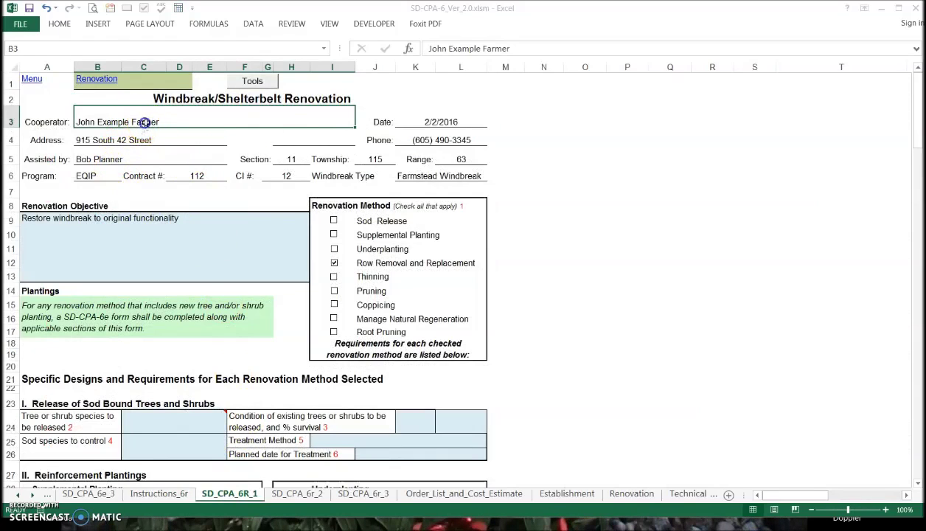
{"action": "left_click", "coordinate": [418, 175]}
{"action": "left_click", "coordinate": [493, 175]}
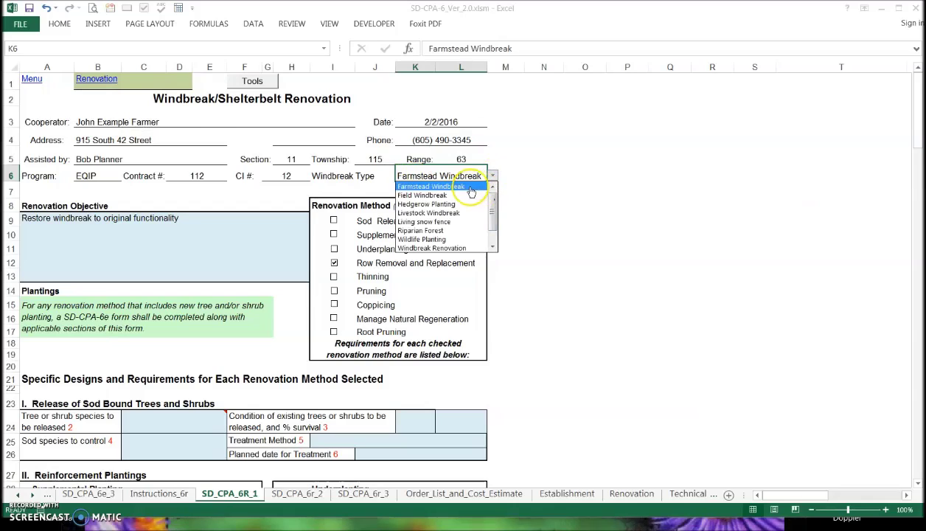
{"action": "left_click", "coordinate": [470, 187]}
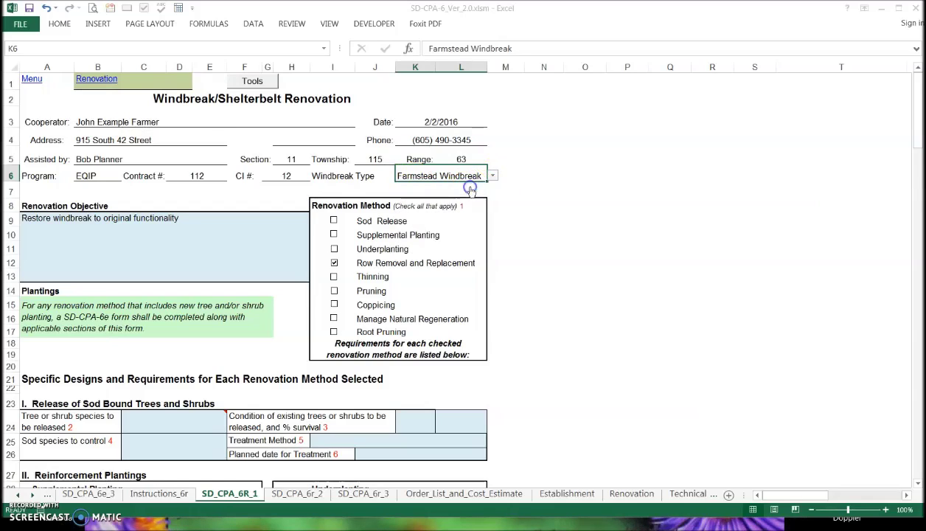
Step: Review the renovation objective, the method checklist and the design sections through the total footage of rows to be removed
{"action": "left_click", "coordinate": [172, 223]}
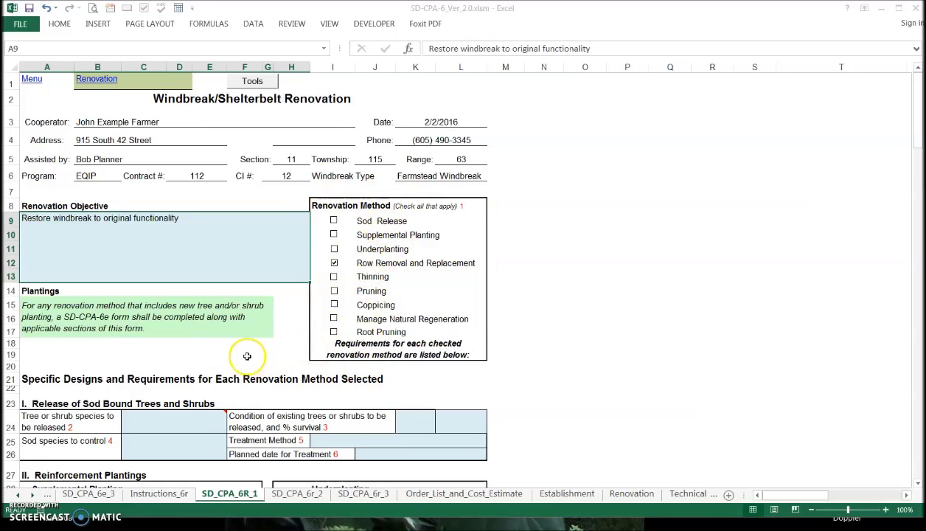
{"action": "scroll", "coordinate": [237, 344], "scroll_direction": "down", "scroll_amount": 1}
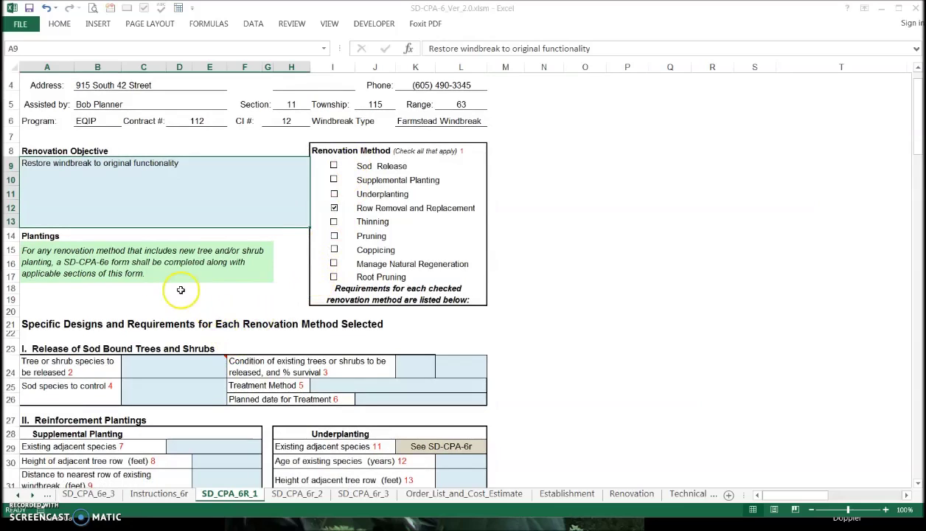
{"action": "scroll", "coordinate": [154, 292], "scroll_direction": "down", "scroll_amount": 2}
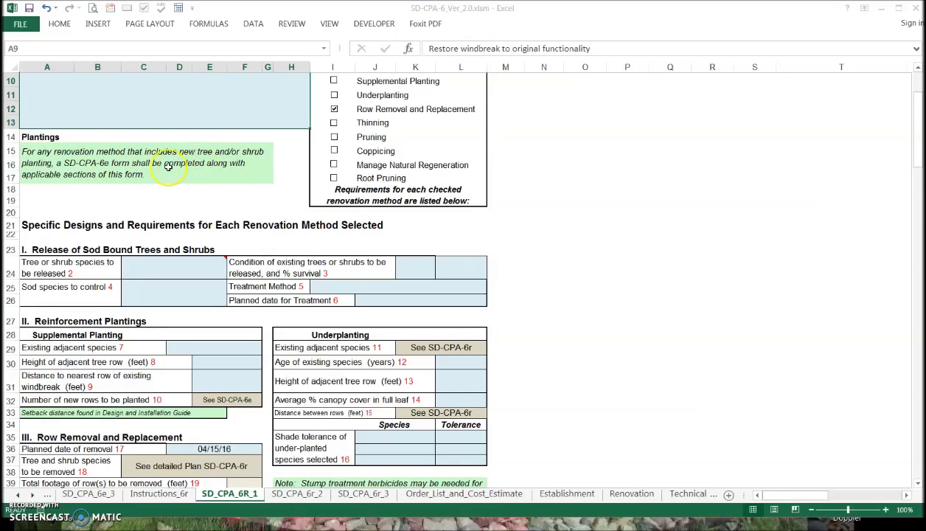
{"action": "scroll", "coordinate": [177, 212], "scroll_direction": "down", "scroll_amount": 2}
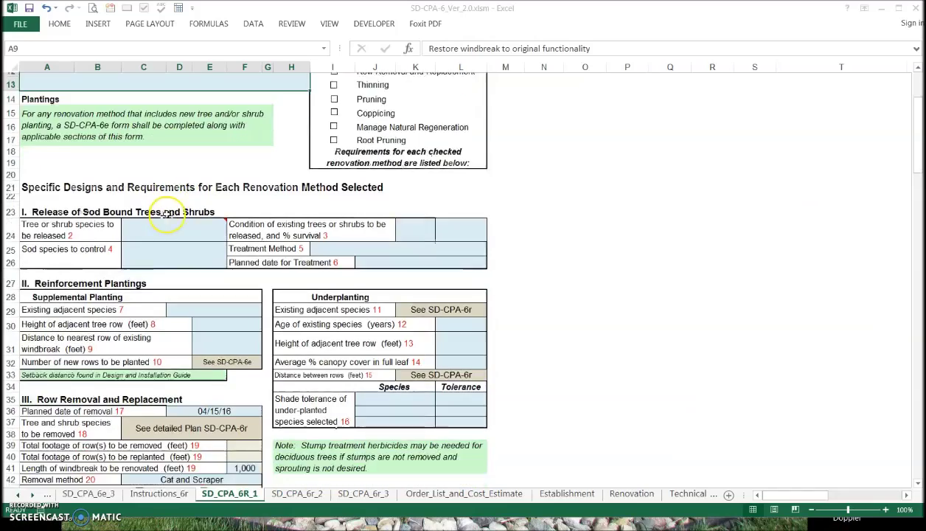
{"action": "scroll", "coordinate": [158, 270], "scroll_direction": "down", "scroll_amount": 2}
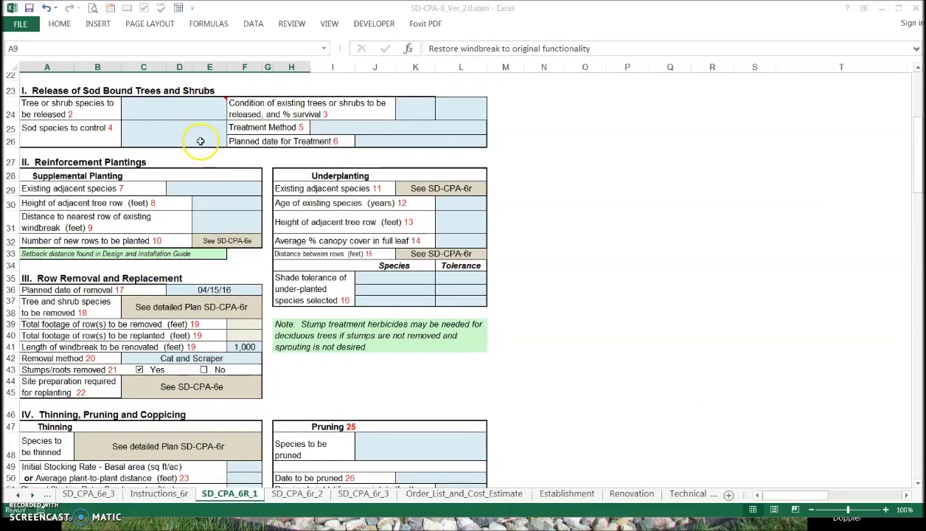
{"action": "scroll", "coordinate": [238, 219], "scroll_direction": "down", "scroll_amount": 2}
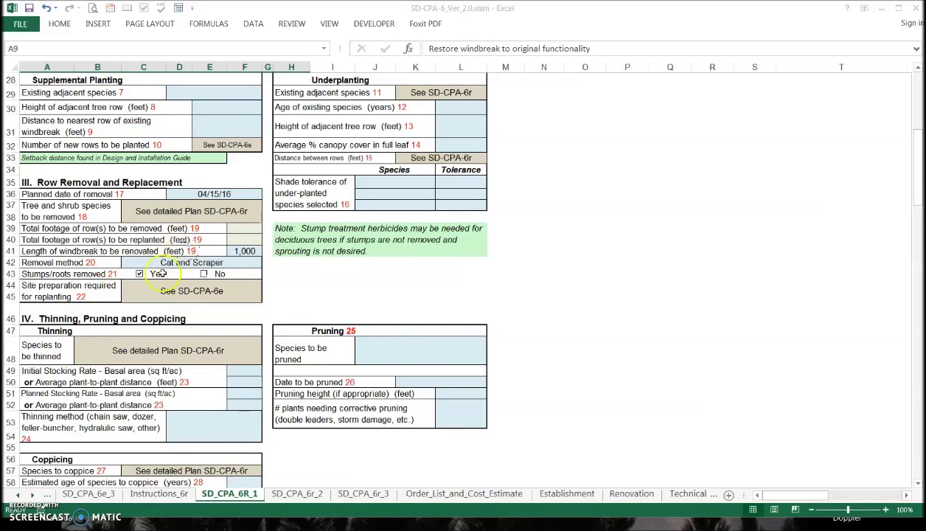
{"action": "left_click", "coordinate": [235, 230]}
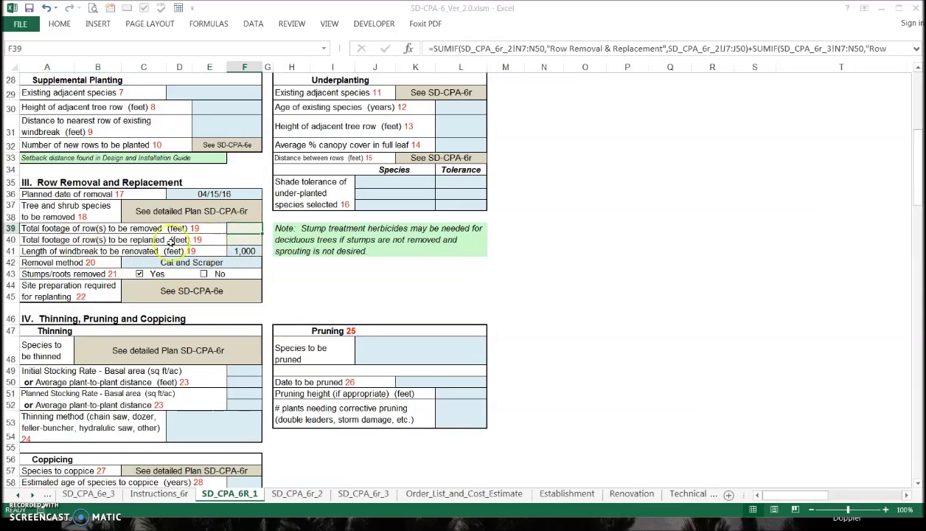
Step: On the SD_CPA_6r_2 sheet, enter site number 1 with an isolation spacing of 12 feet
{"action": "left_click", "coordinate": [304, 497]}
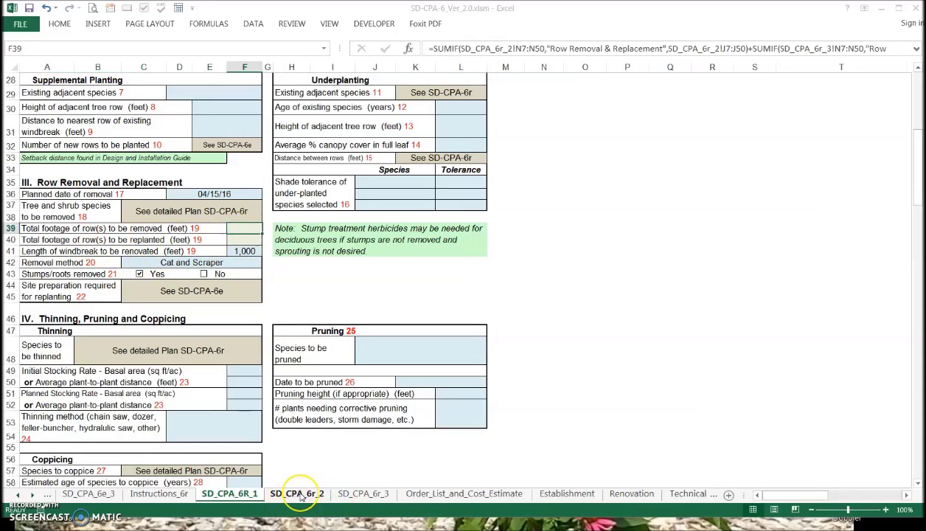
{"action": "left_click", "coordinate": [302, 494]}
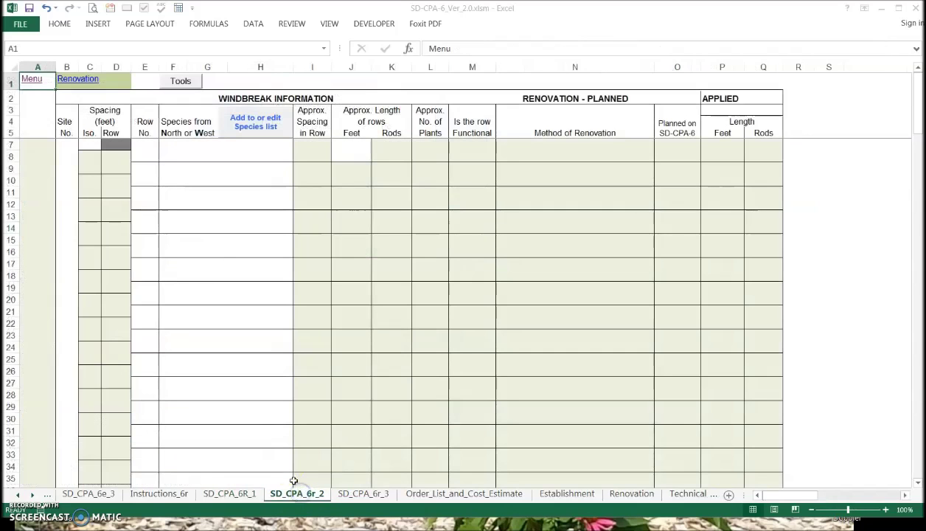
{"action": "left_click", "coordinate": [70, 149]}
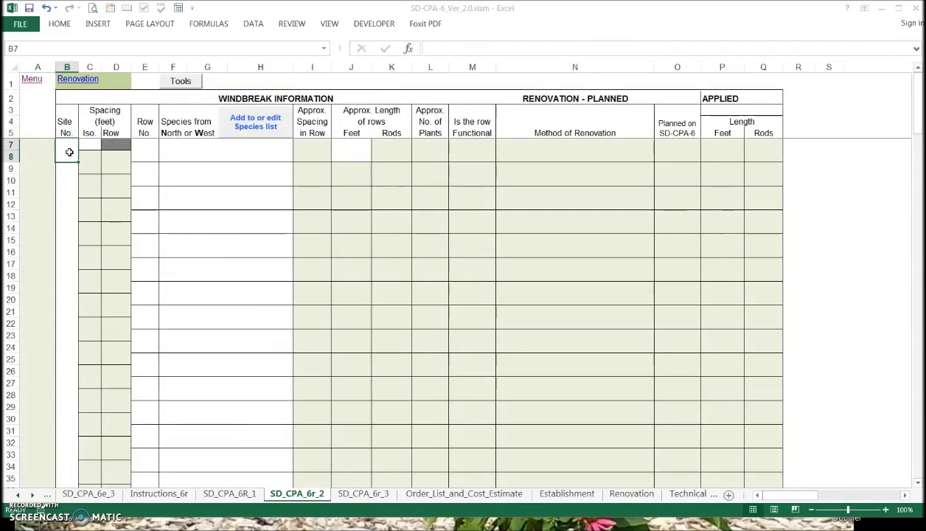
{"action": "type", "text": "12"}
{"action": "left_click", "coordinate": [96, 150]}
{"action": "left_click", "coordinate": [72, 151]}
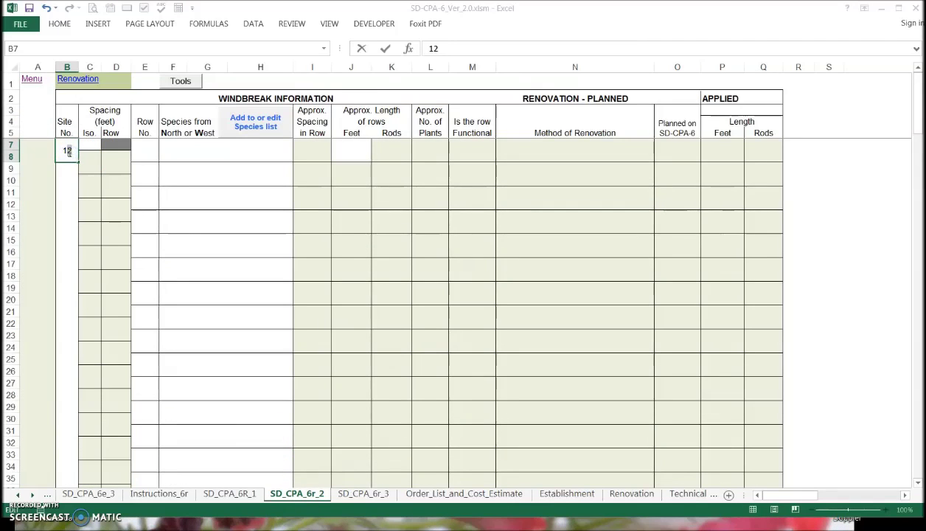
{"action": "left_click", "coordinate": [89, 146]}
{"action": "type", "text": "12"}
Step: Number site 1's existing windbreak rows from 1 to 6
{"action": "left_click", "coordinate": [146, 156]}
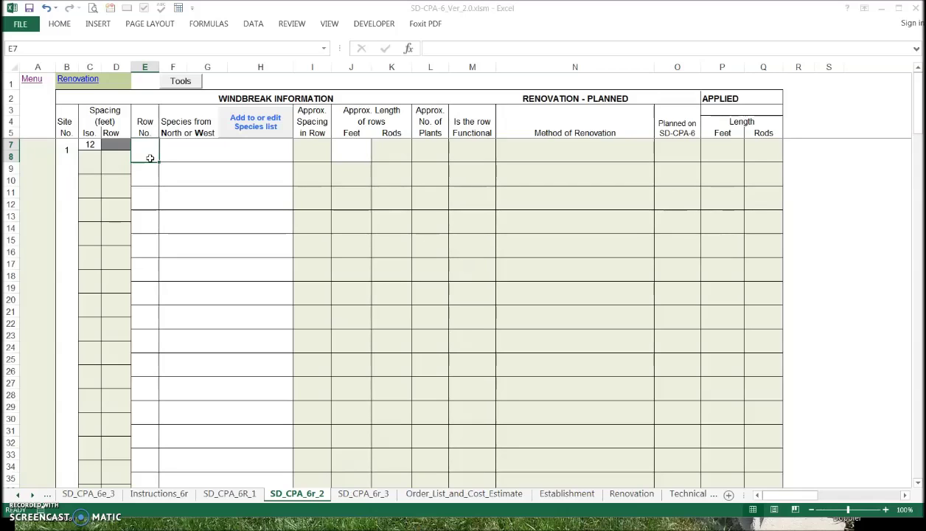
{"action": "type", "text": "1"}
{"action": "key", "text": "Return"}
{"action": "type", "text": "2"}
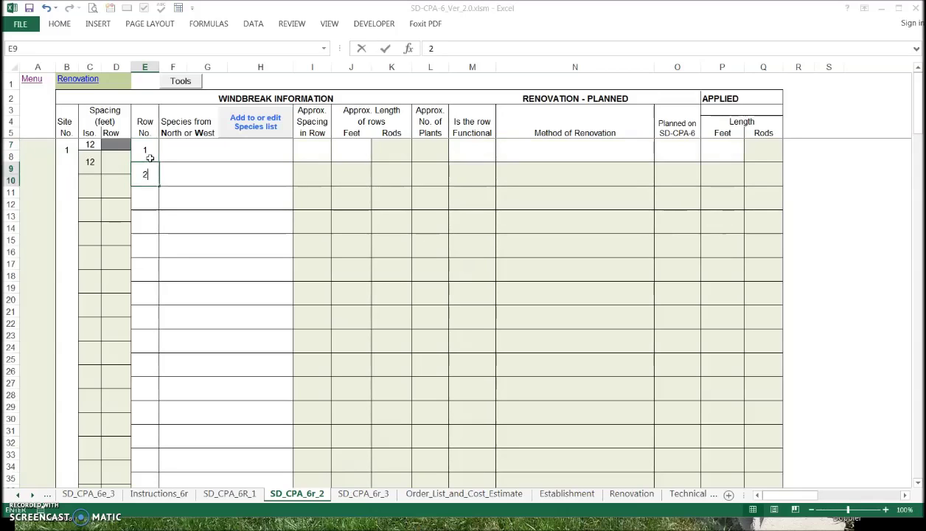
{"action": "key", "text": "Return"}
{"action": "type", "text": "3"}
{"action": "key", "text": "Return"}
{"action": "type", "text": "4"}
{"action": "key", "text": "Return"}
{"action": "type", "text": "5"}
{"action": "key", "text": "Return"}
{"action": "type", "text": "6"}
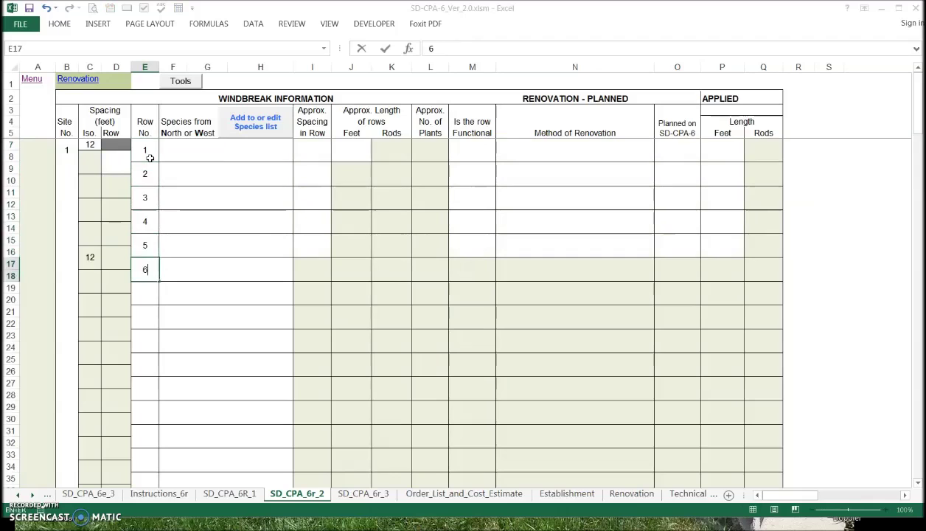
{"action": "key", "text": "Return"}
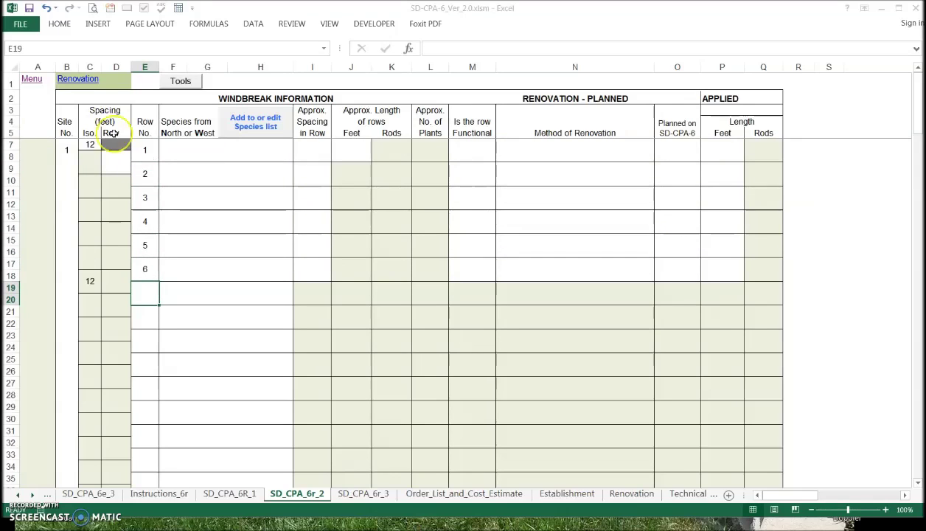
Step: Set site 1's row spacing to 15 feet and choose Amur honeysuckle as the species for row 1
{"action": "left_click", "coordinate": [117, 158]}
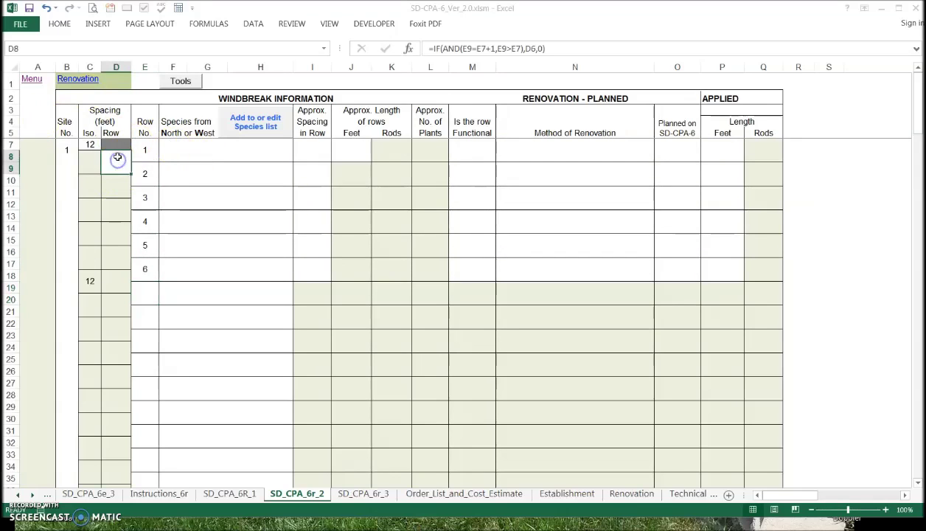
{"action": "type", "text": "15"}
{"action": "left_click", "coordinate": [221, 151]}
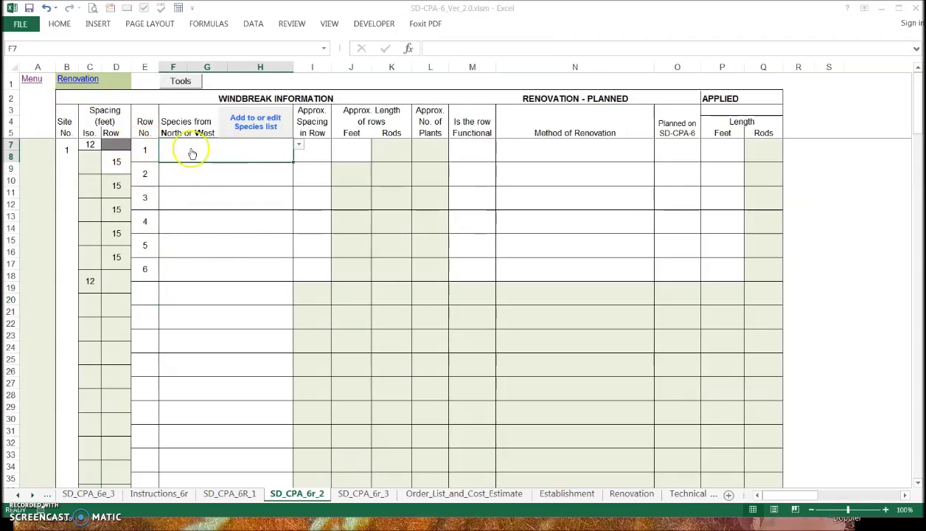
{"action": "left_click", "coordinate": [301, 148]}
{"action": "left_click_drag", "start_coordinate": [299, 212], "coordinate": [302, 161]}
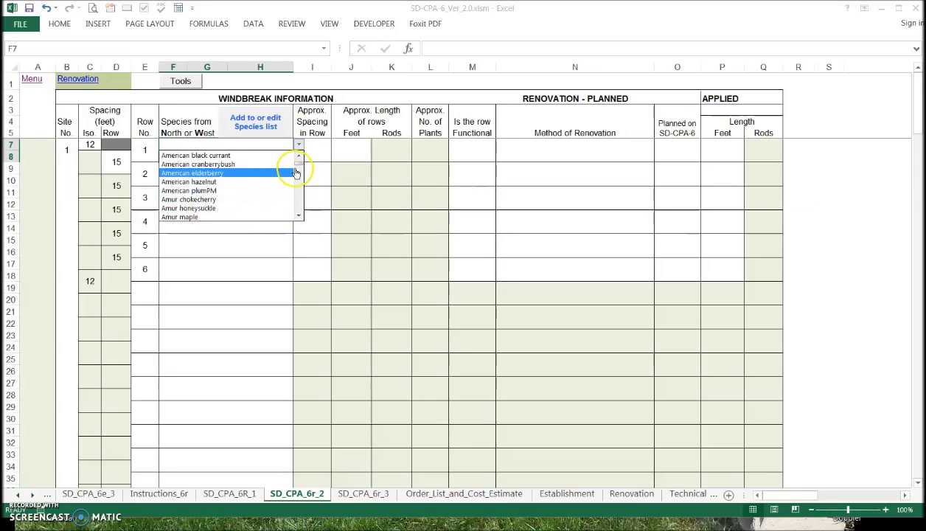
{"action": "left_click", "coordinate": [197, 209]}
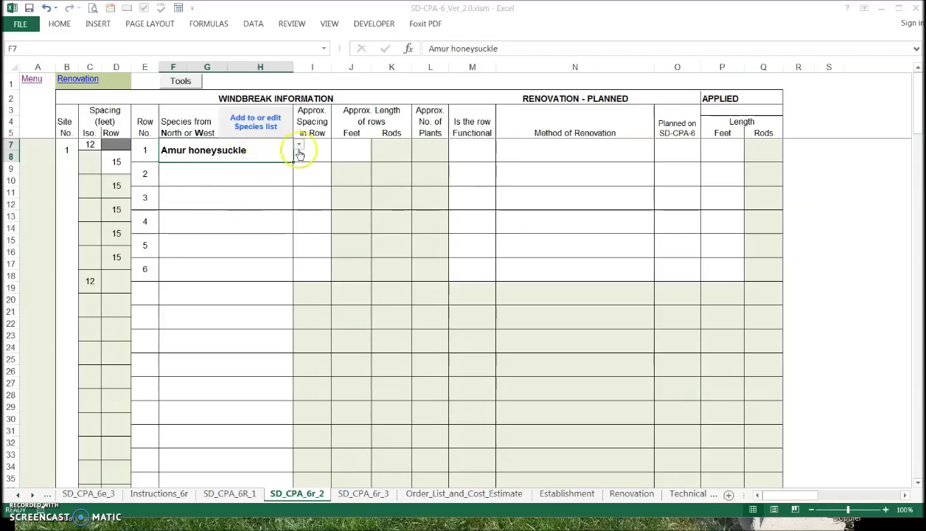
Step: Choose Green ashPM as the species for row 2 and Siberian elm for row 3
{"action": "left_click", "coordinate": [224, 173]}
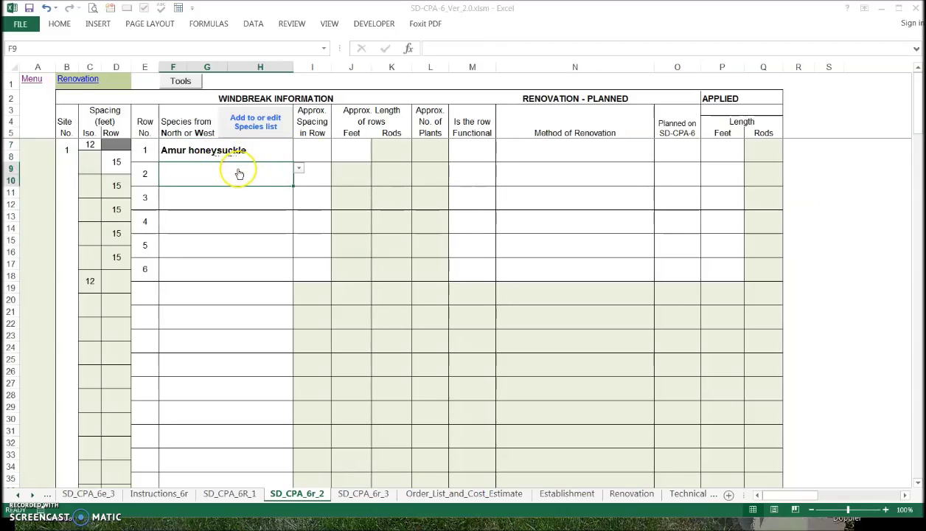
{"action": "left_click", "coordinate": [298, 170]}
{"action": "left_click_drag", "start_coordinate": [300, 235], "coordinate": [295, 207]}
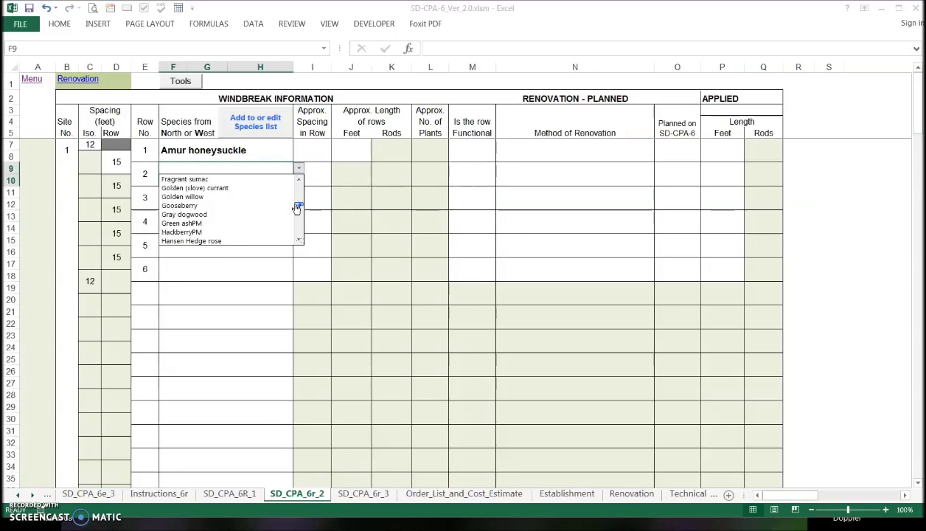
{"action": "left_click", "coordinate": [193, 222]}
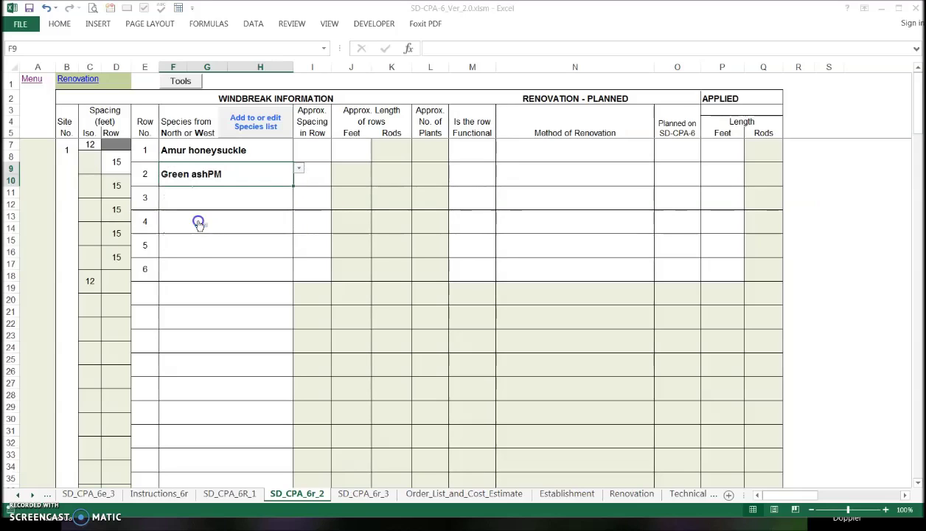
{"action": "left_click", "coordinate": [254, 197]}
{"action": "left_click", "coordinate": [299, 192]}
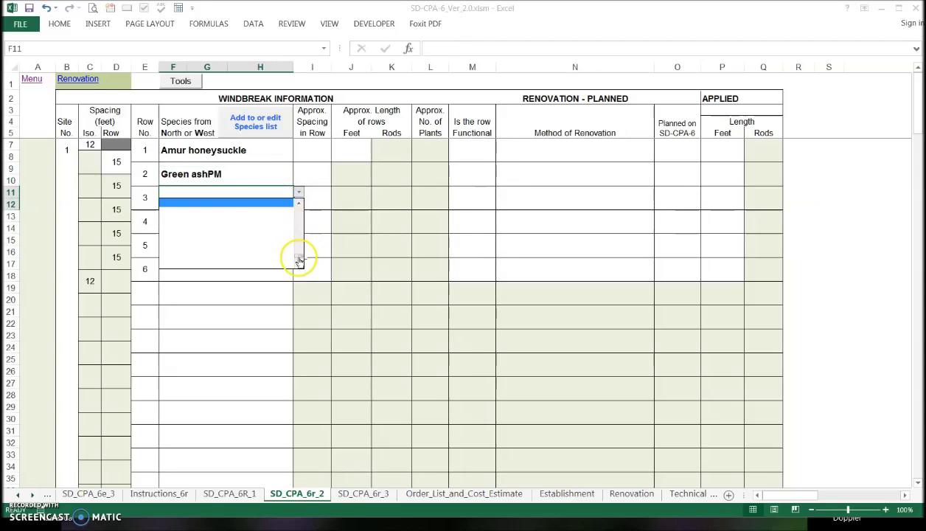
{"action": "left_click_drag", "start_coordinate": [298, 260], "coordinate": [298, 250]}
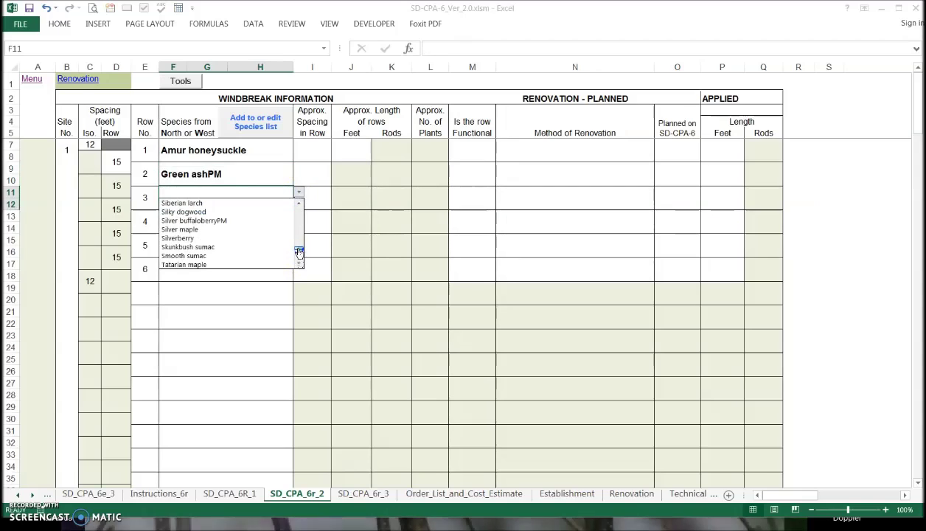
{"action": "left_click_drag", "start_coordinate": [299, 252], "coordinate": [298, 243]}
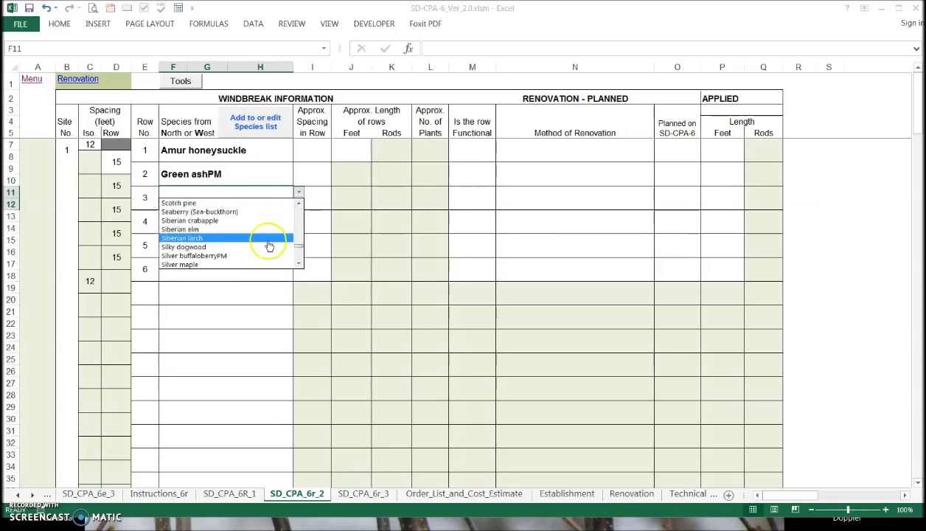
{"action": "left_click", "coordinate": [184, 230]}
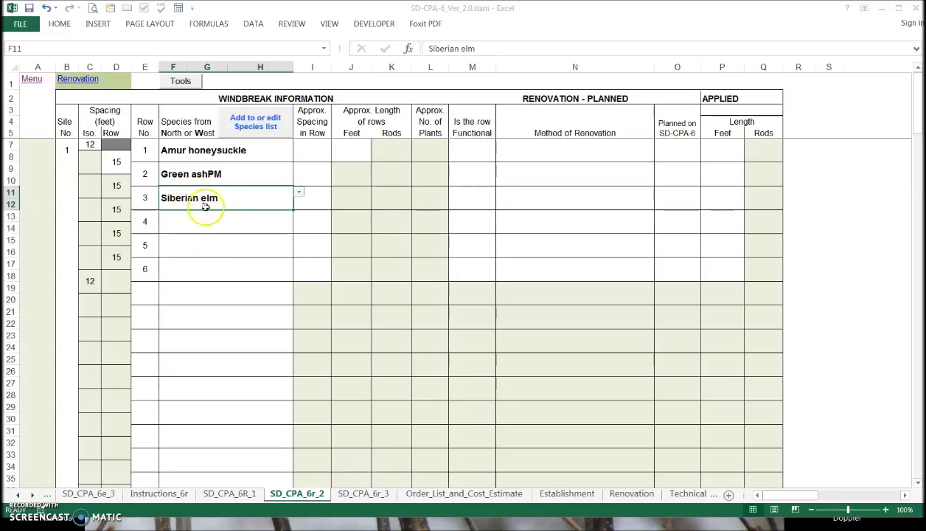
Step: Choose Unknown as the species for row 4 and Scotch pine for row 5
{"action": "left_click", "coordinate": [217, 221]}
{"action": "left_click", "coordinate": [298, 217]}
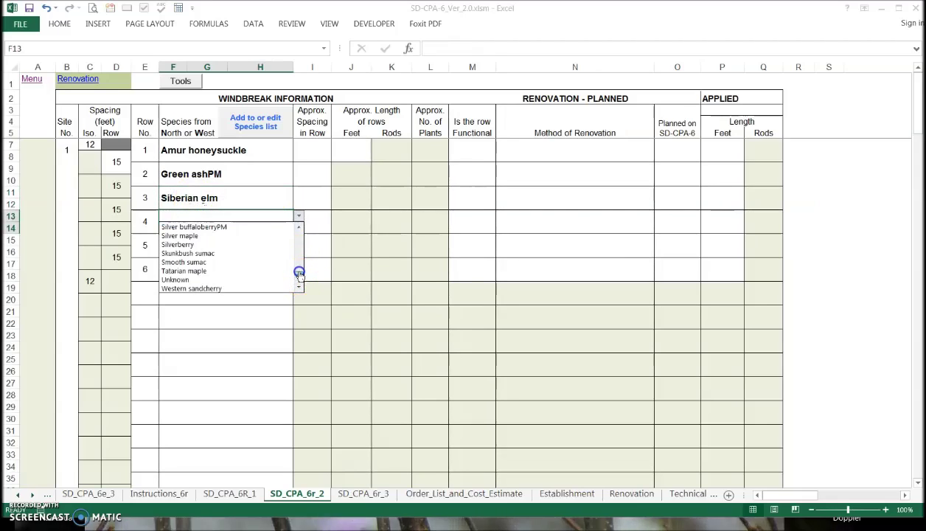
{"action": "left_click", "coordinate": [185, 282]}
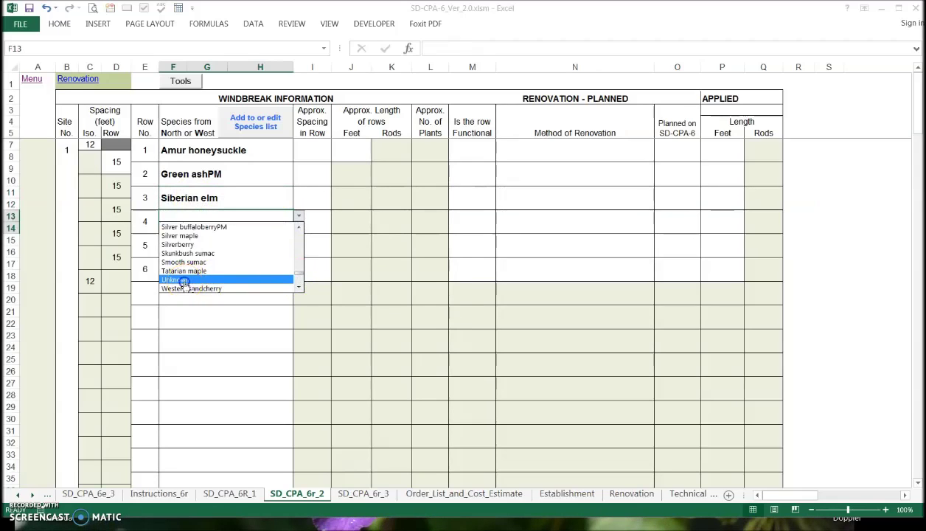
{"action": "left_click", "coordinate": [188, 248]}
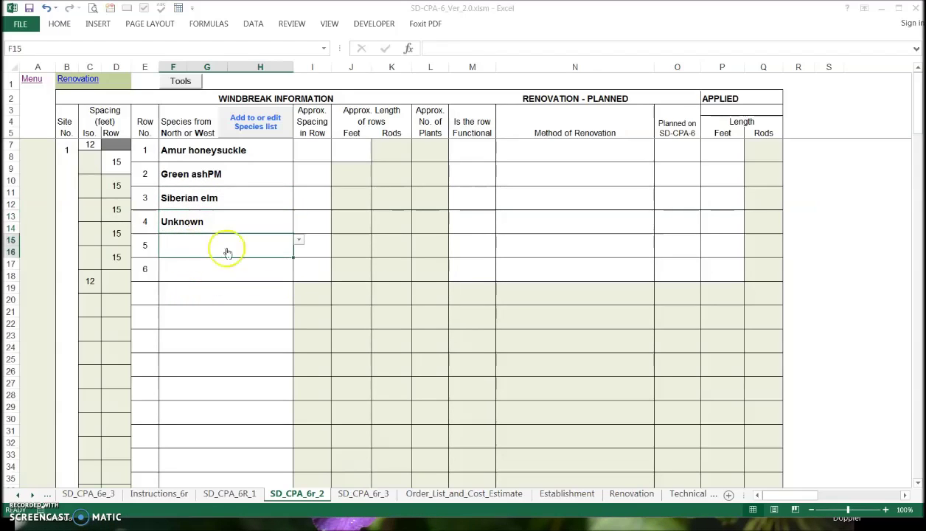
{"action": "left_click", "coordinate": [298, 242]}
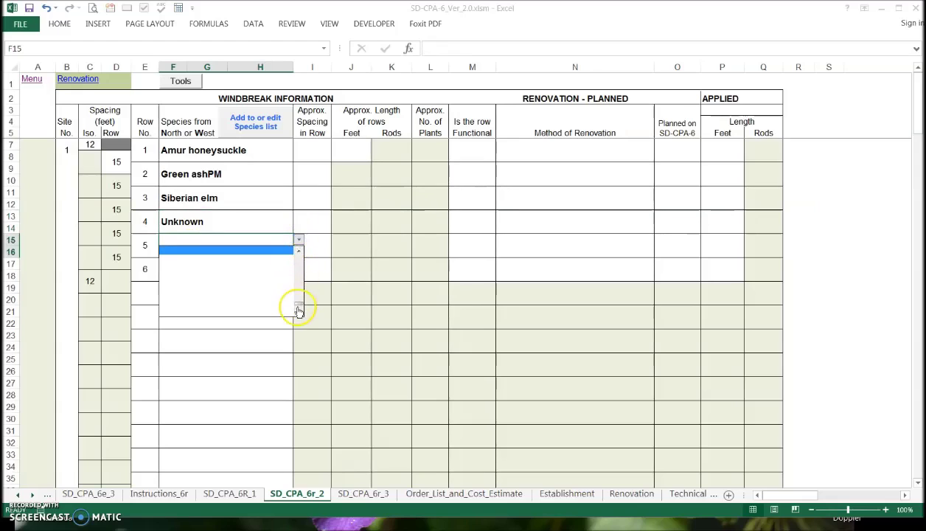
{"action": "left_click_drag", "start_coordinate": [297, 305], "coordinate": [298, 303]}
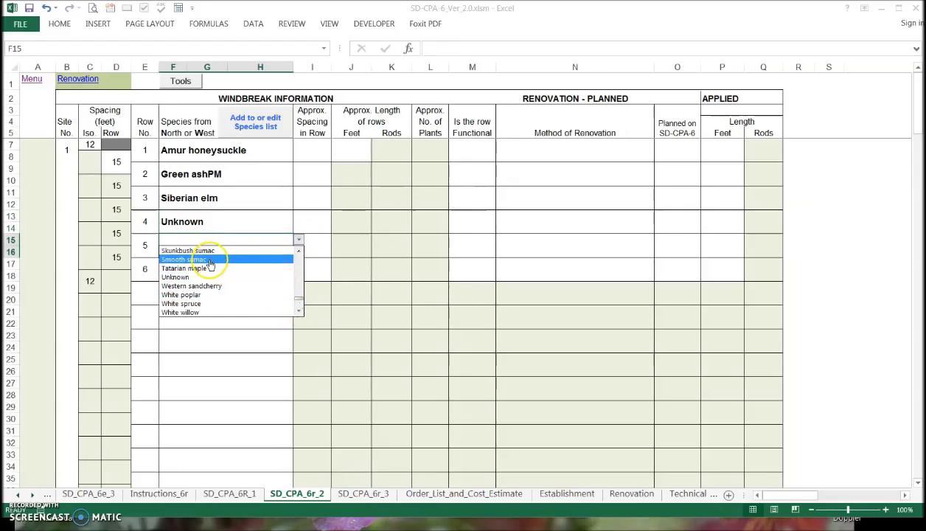
{"action": "left_click_drag", "start_coordinate": [300, 302], "coordinate": [299, 293]}
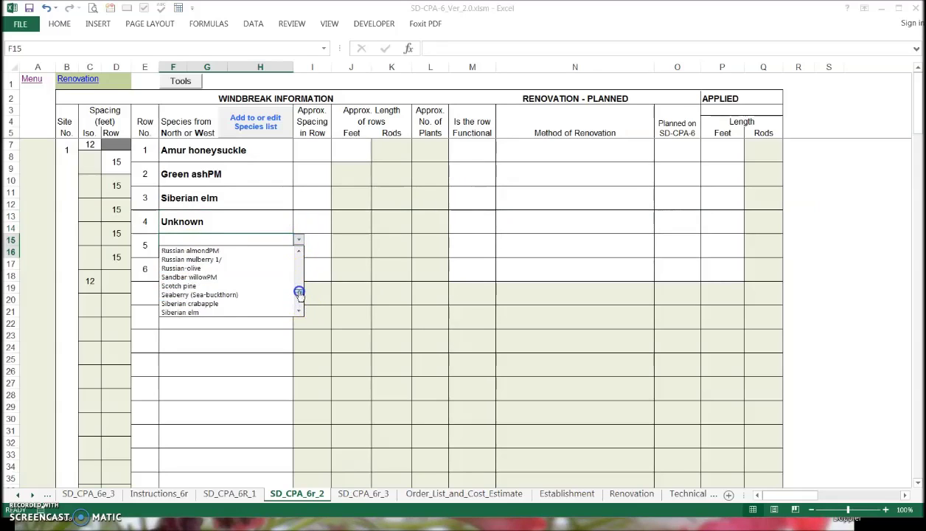
{"action": "left_click", "coordinate": [197, 286]}
Step: Choose Buckthorn as the species for row 6
{"action": "left_click", "coordinate": [195, 272]}
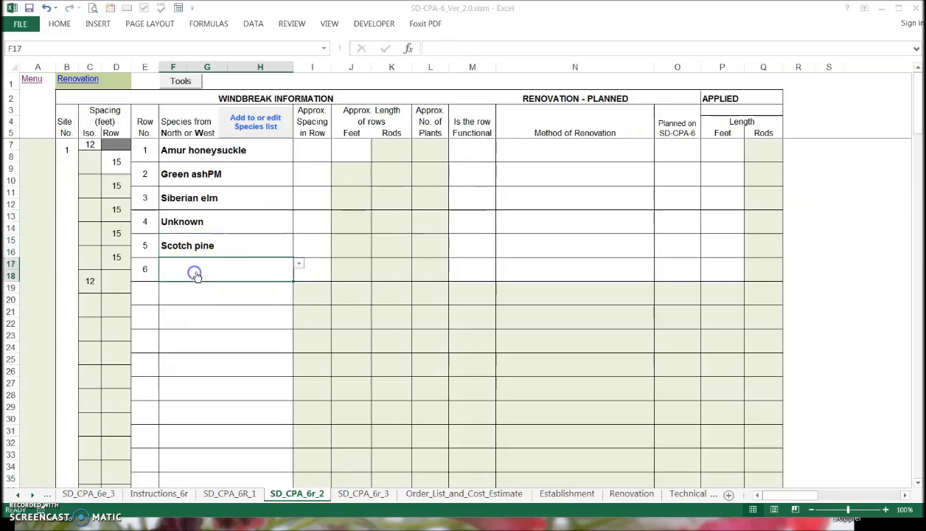
{"action": "left_click", "coordinate": [298, 264]}
{"action": "left_click", "coordinate": [296, 327]}
{"action": "left_click_drag", "start_coordinate": [297, 328], "coordinate": [298, 293]}
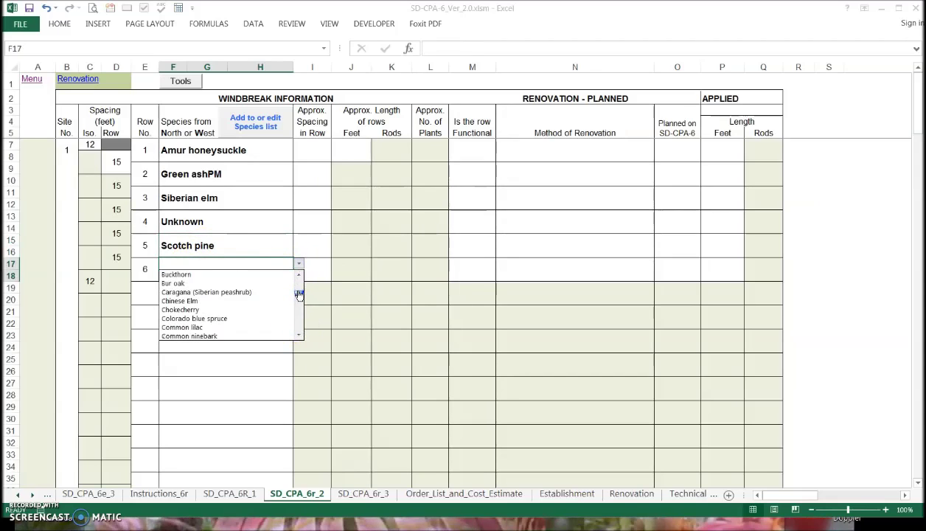
{"action": "left_click", "coordinate": [189, 275]}
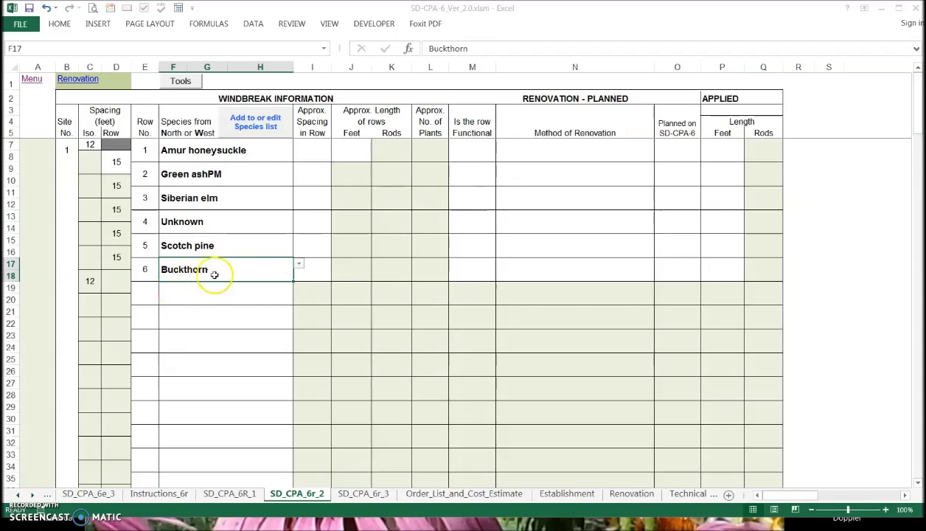
Step: Enter the approximate in-row spacing as 6 for rows 1 and 6, and 8 for rows 2 through 5
{"action": "left_click", "coordinate": [313, 148]}
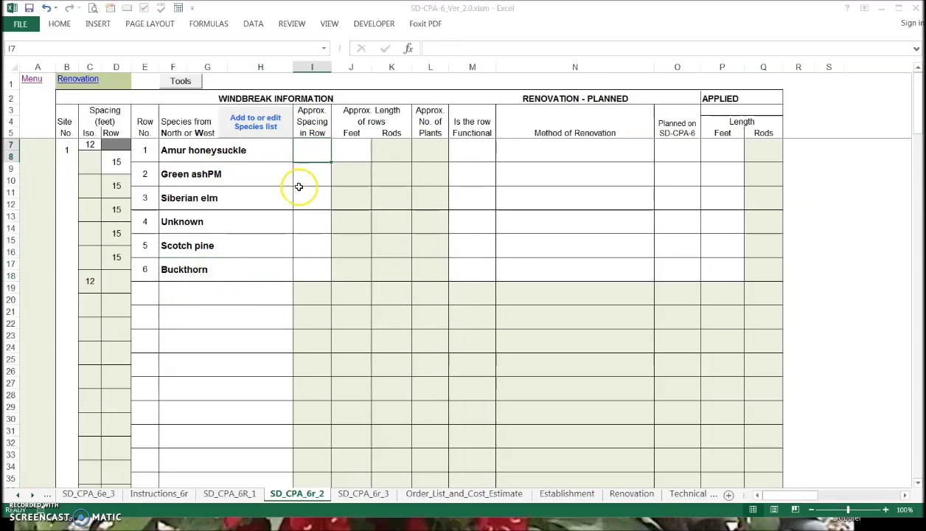
{"action": "type", "text": "6"}
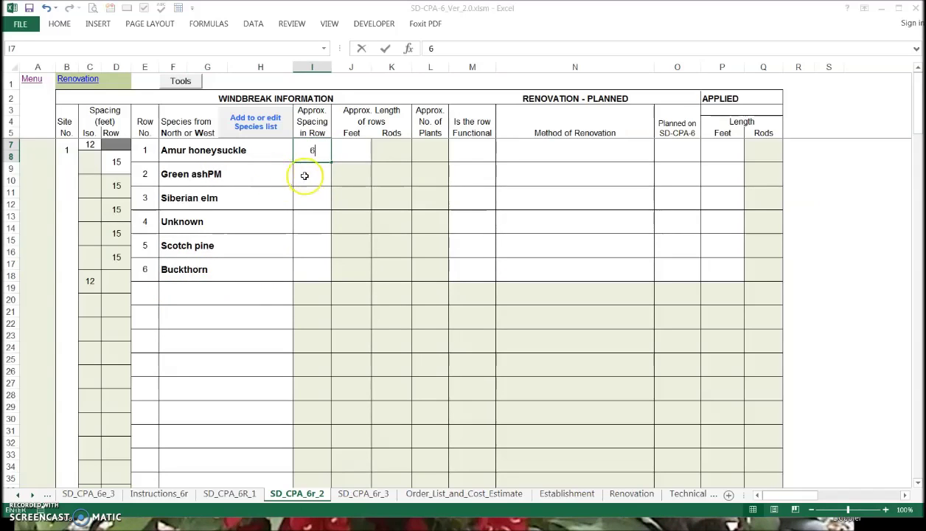
{"action": "left_click", "coordinate": [311, 178]}
{"action": "type", "text": "8"}
{"action": "left_click", "coordinate": [310, 200]}
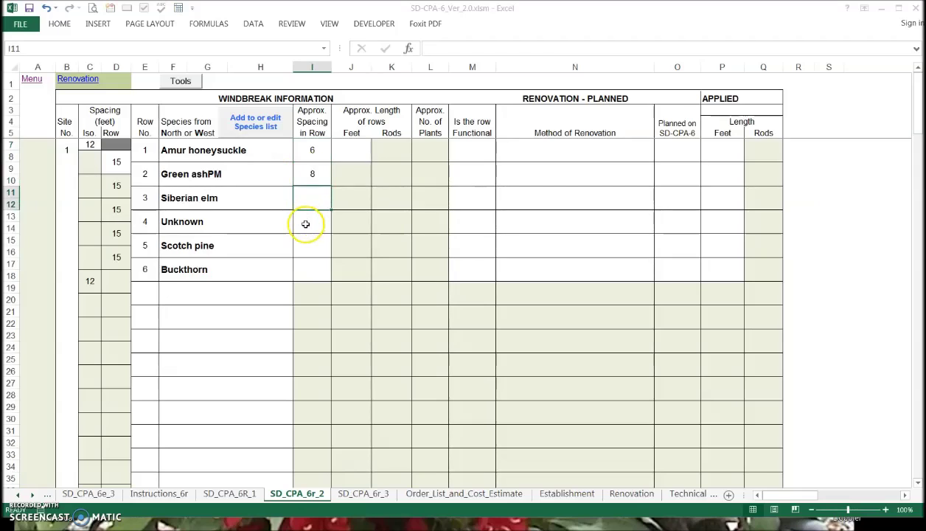
{"action": "type", "text": "8"}
{"action": "left_click", "coordinate": [310, 224]}
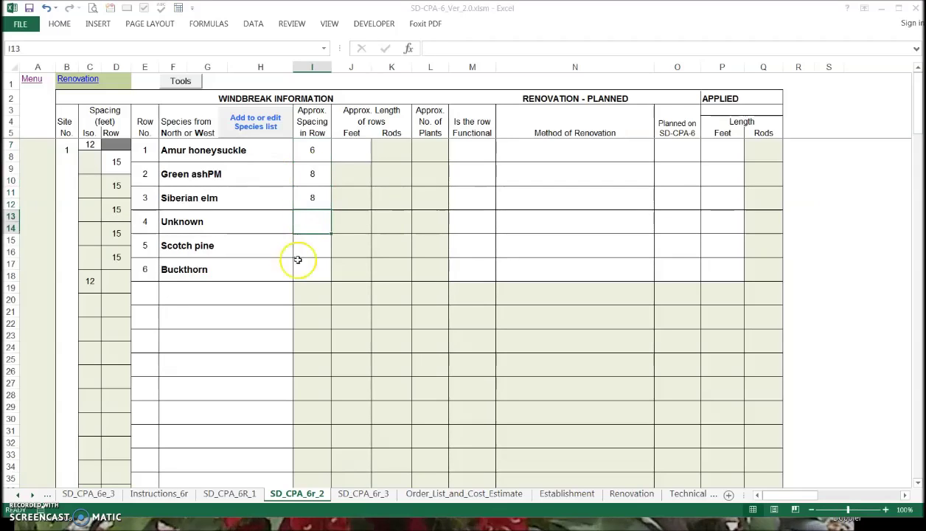
{"action": "type", "text": "8"}
{"action": "left_click", "coordinate": [308, 250]}
{"action": "type", "text": "8"}
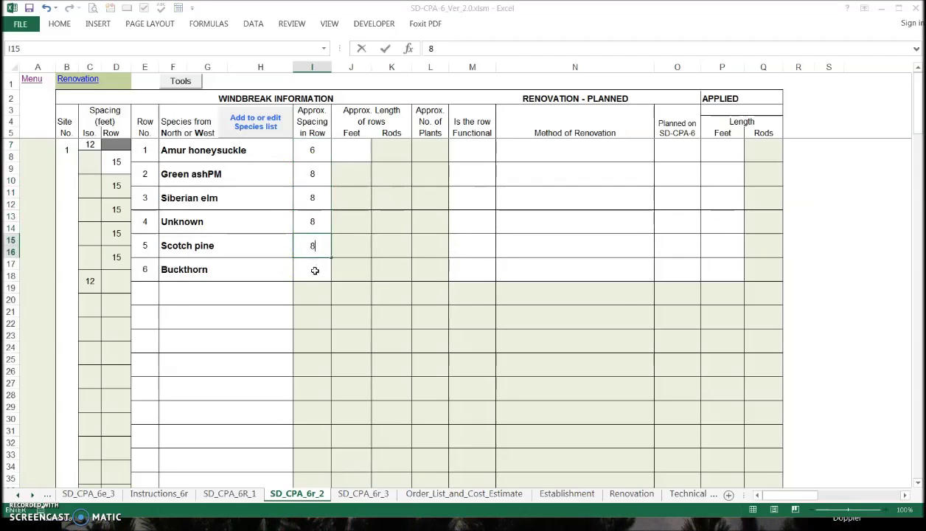
{"action": "left_click", "coordinate": [313, 272]}
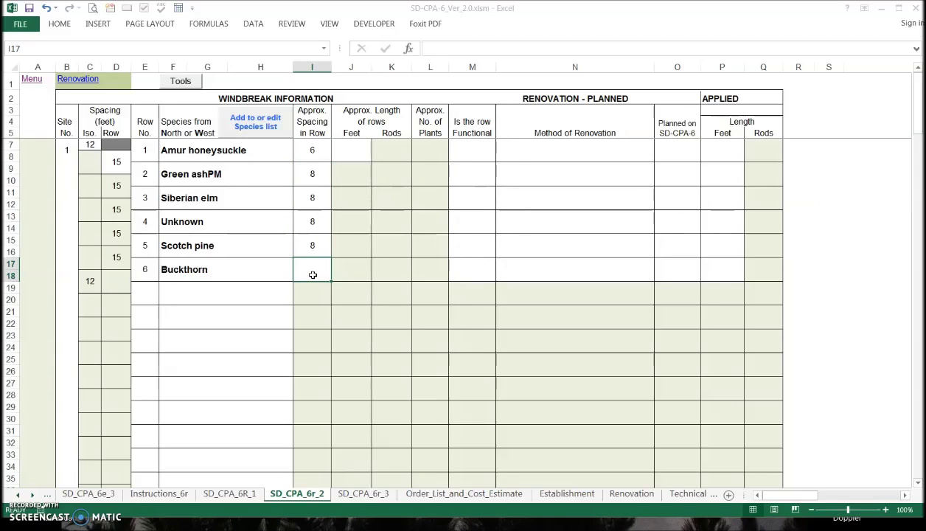
{"action": "type", "text": "6"}
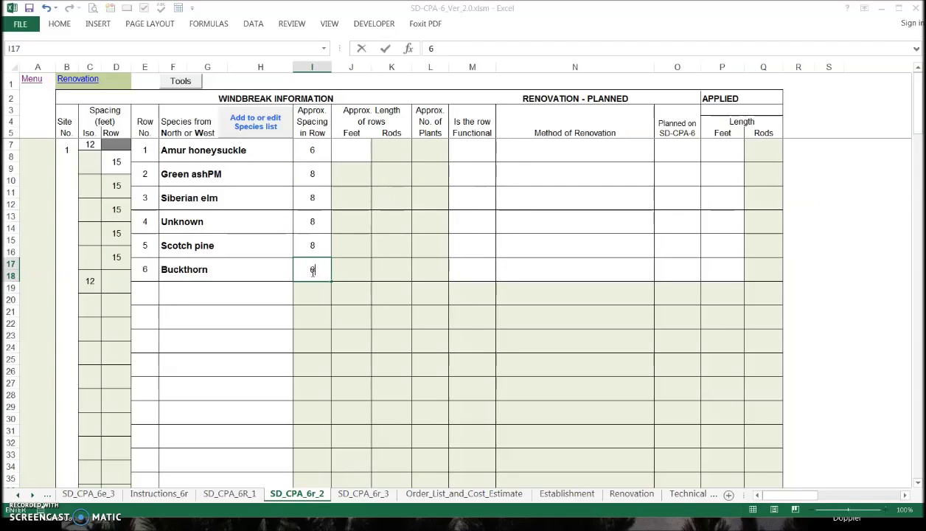
Step: Set row 1's approximate length to 1000 feet and check the calculated lengths of the other rows
{"action": "left_click", "coordinate": [350, 153]}
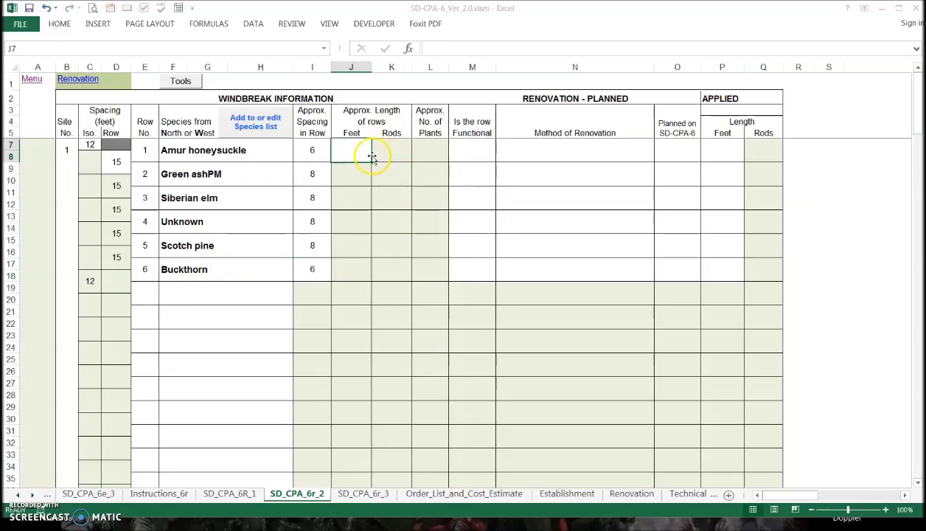
{"action": "type", "text": "1"}
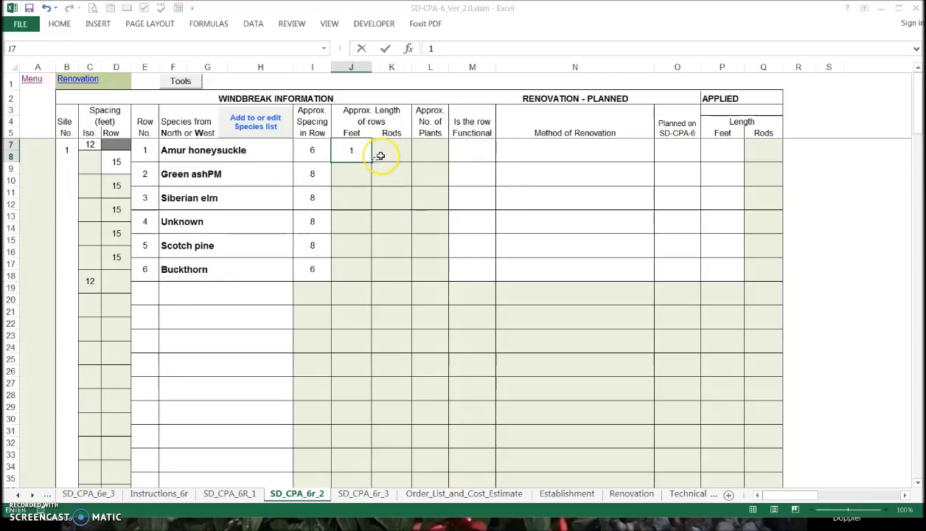
{"action": "type", "text": "000"}
{"action": "left_click", "coordinate": [379, 196]}
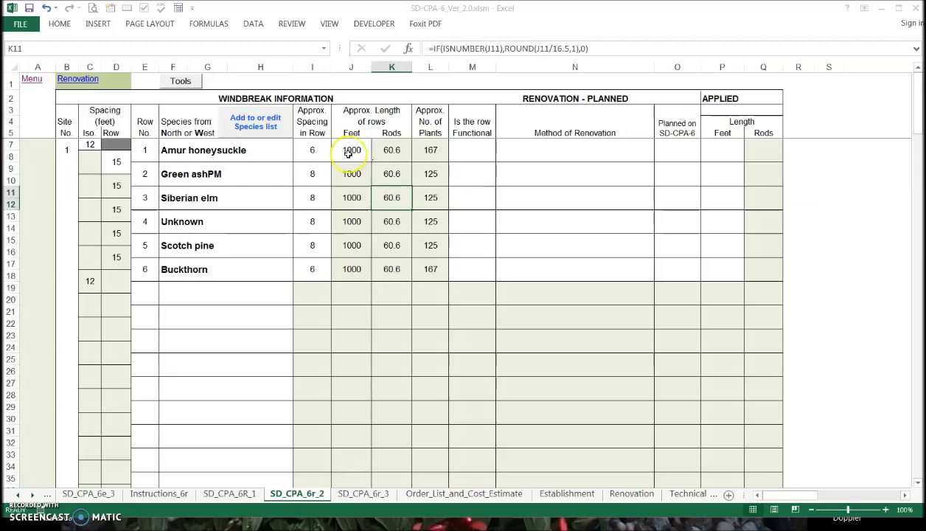
{"action": "left_click", "coordinate": [347, 199]}
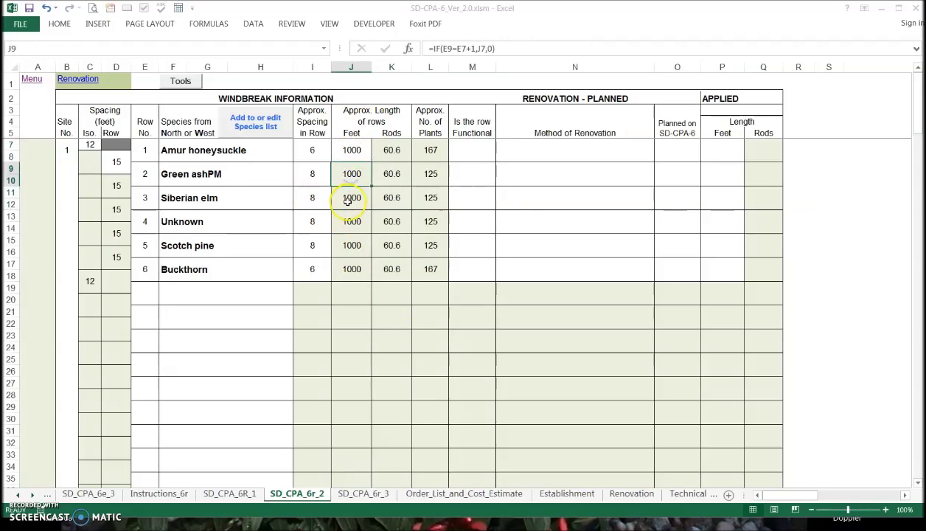
{"action": "left_click", "coordinate": [352, 223]}
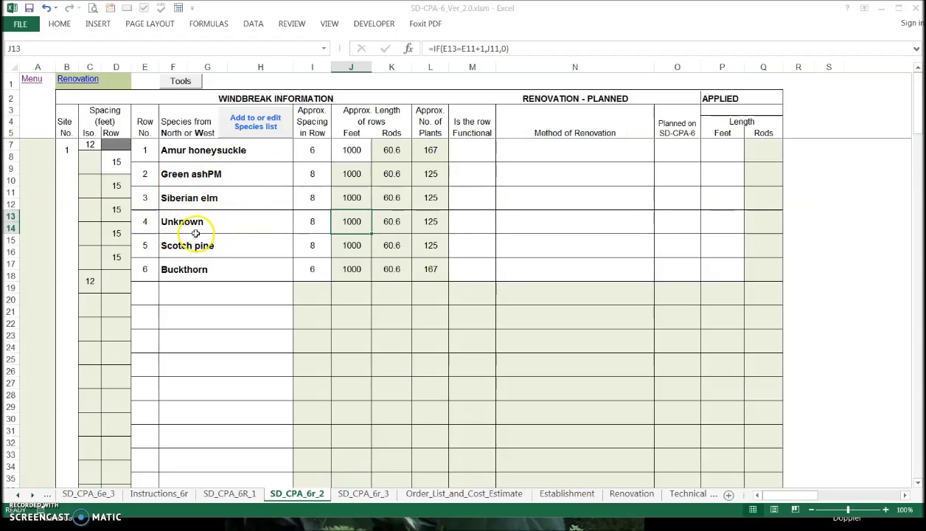
Step: Mark the Amur honeysuckle row as functional with Yes and the Green ashPM row as No
{"action": "left_click", "coordinate": [480, 151]}
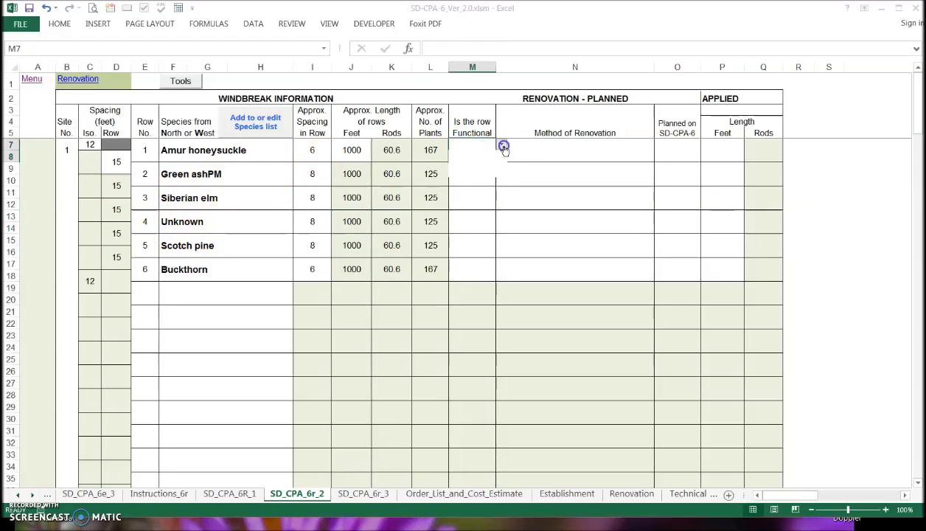
{"action": "left_click", "coordinate": [504, 148]}
{"action": "left_click", "coordinate": [489, 155]}
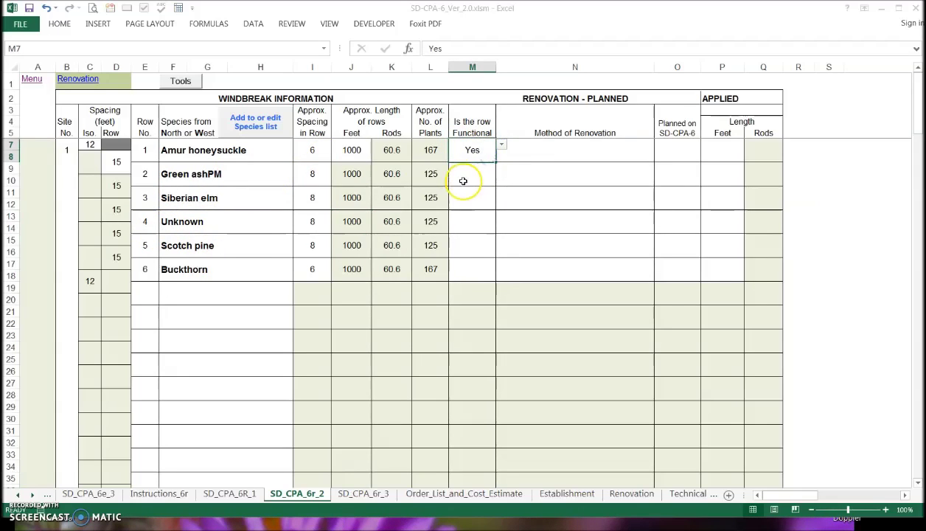
{"action": "left_click", "coordinate": [480, 180]}
{"action": "left_click", "coordinate": [501, 171]}
{"action": "left_click", "coordinate": [481, 189]}
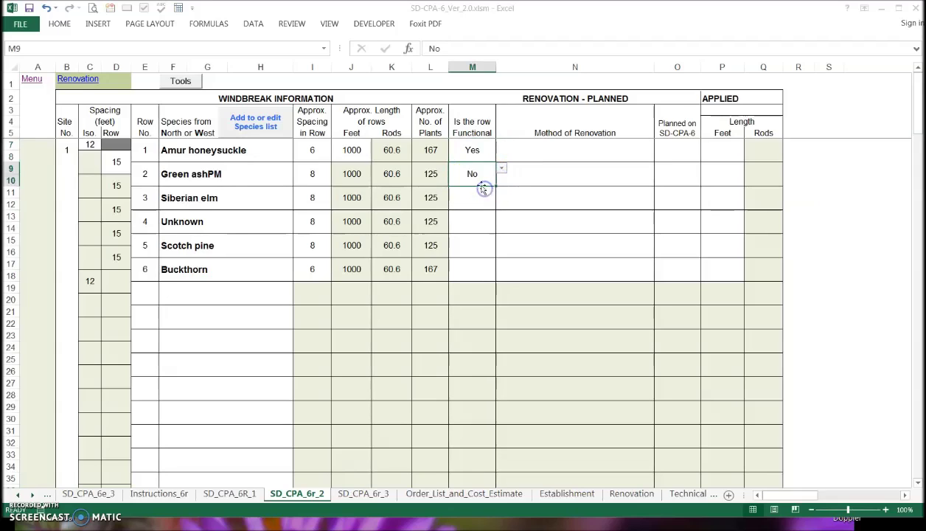
Step: Mark rows 3 through 6 as not functional with No and choose None as row 1's renovation method
{"action": "left_click_drag", "start_coordinate": [497, 186], "coordinate": [488, 276]}
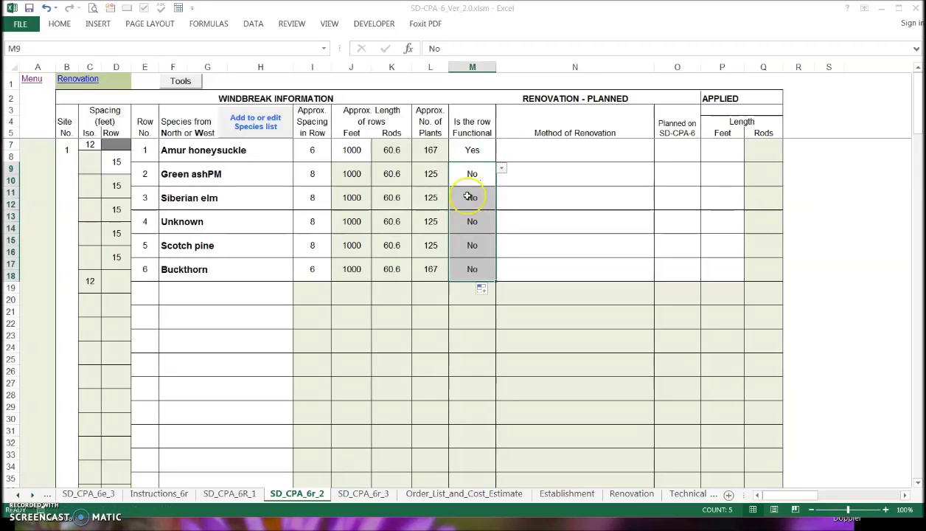
{"action": "left_click", "coordinate": [538, 150]}
{"action": "left_click", "coordinate": [660, 146]}
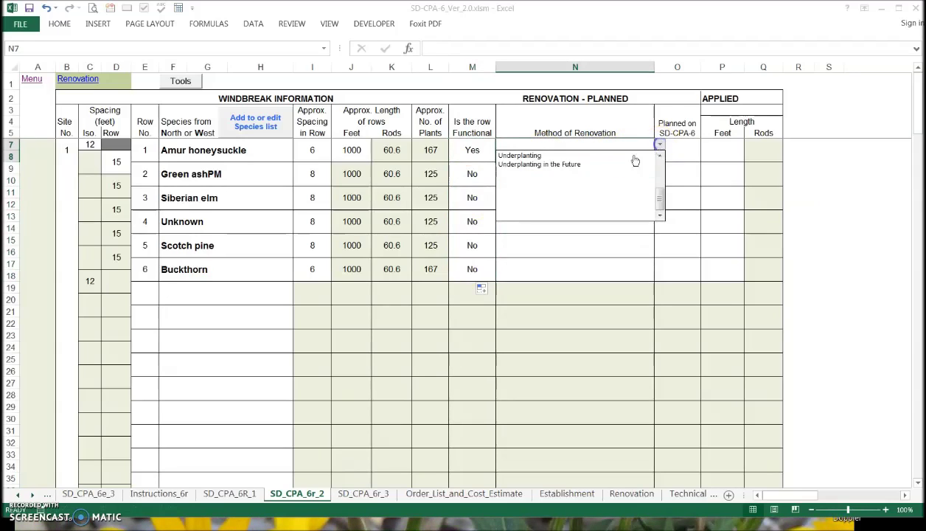
{"action": "left_click_drag", "start_coordinate": [657, 206], "coordinate": [660, 174]}
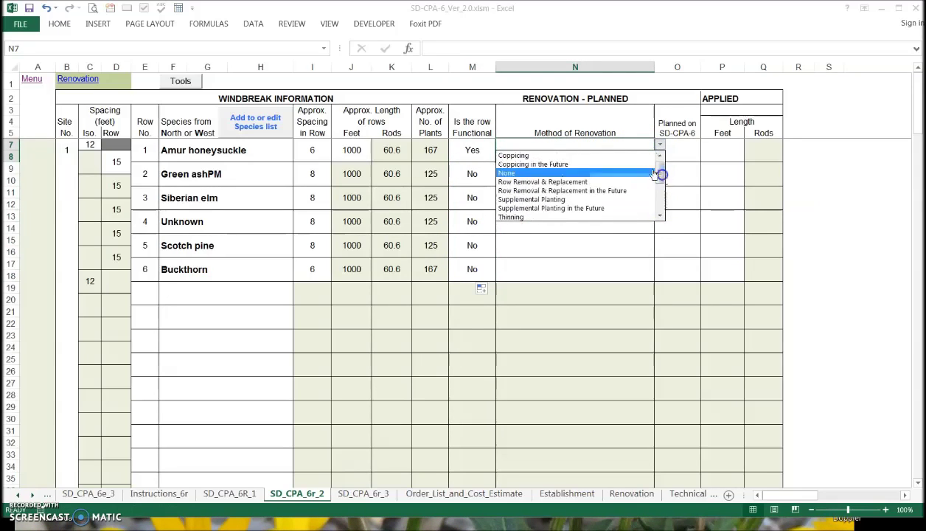
{"action": "left_click", "coordinate": [519, 172]}
Step: Set the renovation method of the Green ashPM and Siberian elm rows to Row Removal & Replacement in the Future
{"action": "left_click", "coordinate": [572, 175]}
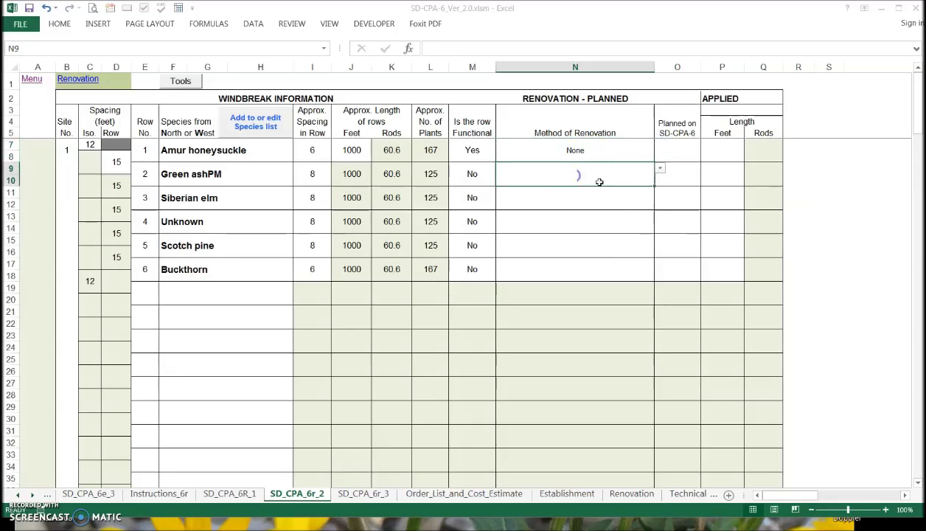
{"action": "left_click", "coordinate": [661, 172]}
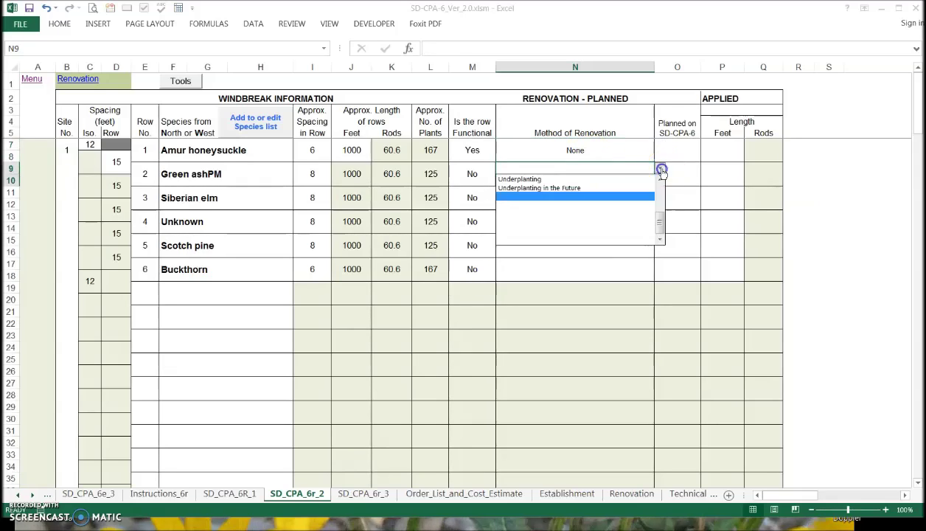
{"action": "left_click_drag", "start_coordinate": [661, 224], "coordinate": [663, 200]}
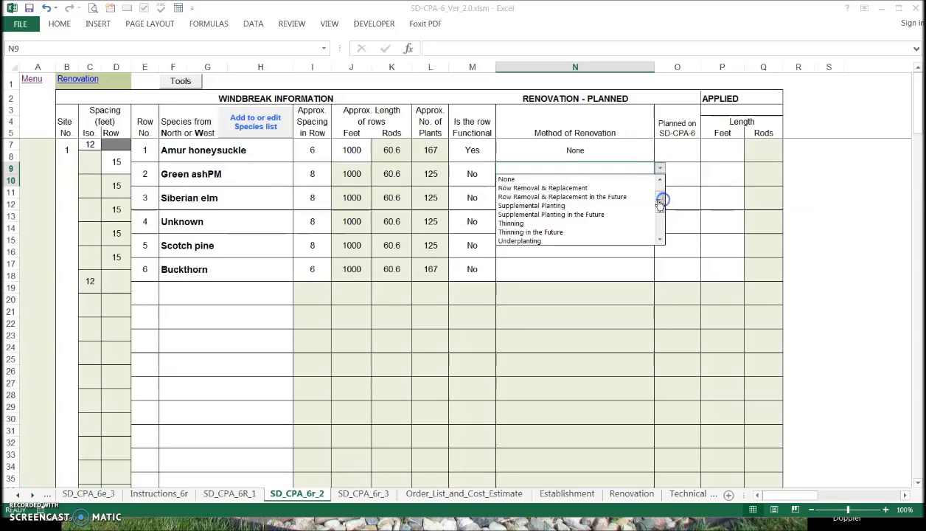
{"action": "left_click", "coordinate": [528, 198]}
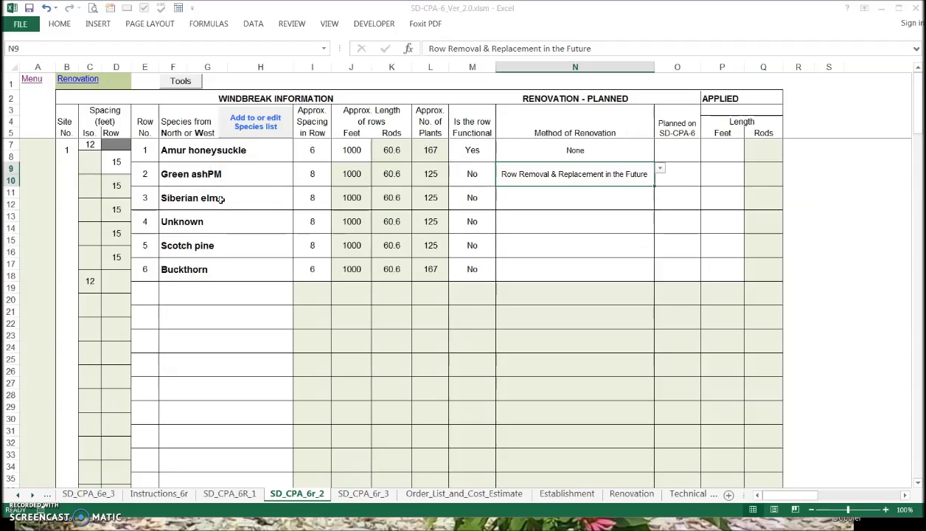
{"action": "left_click", "coordinate": [589, 200]}
{"action": "left_click", "coordinate": [589, 201]}
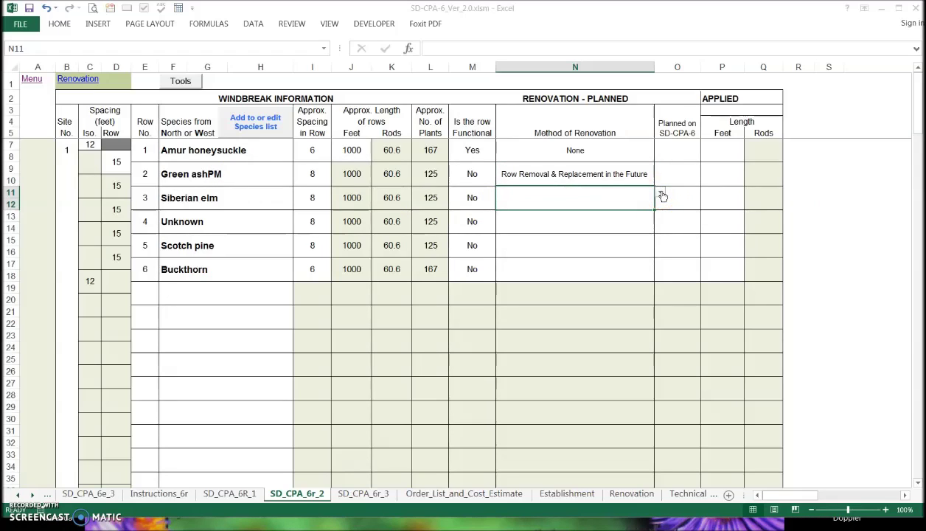
{"action": "left_click", "coordinate": [660, 193]}
{"action": "mouse_move", "coordinate": [660, 221]}
{"action": "left_mouse_down"}
{"action": "mouse_move", "coordinate": [661, 247]}
{"action": "mouse_move", "coordinate": [659, 213]}
{"action": "left_mouse_up"}
{"action": "left_click", "coordinate": [618, 222]}
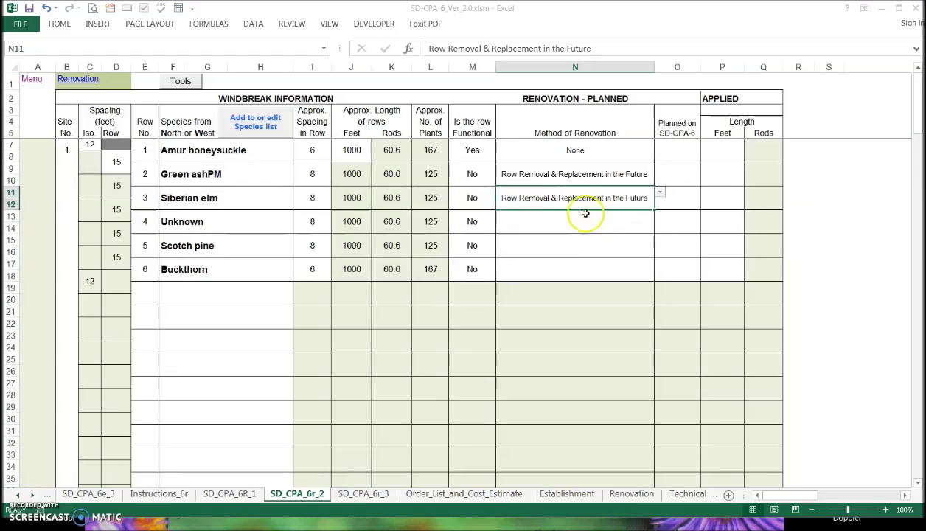
Step: Set the renovation method of rows 4 through 6 to Row Removal & Replacement
{"action": "left_click", "coordinate": [536, 226]}
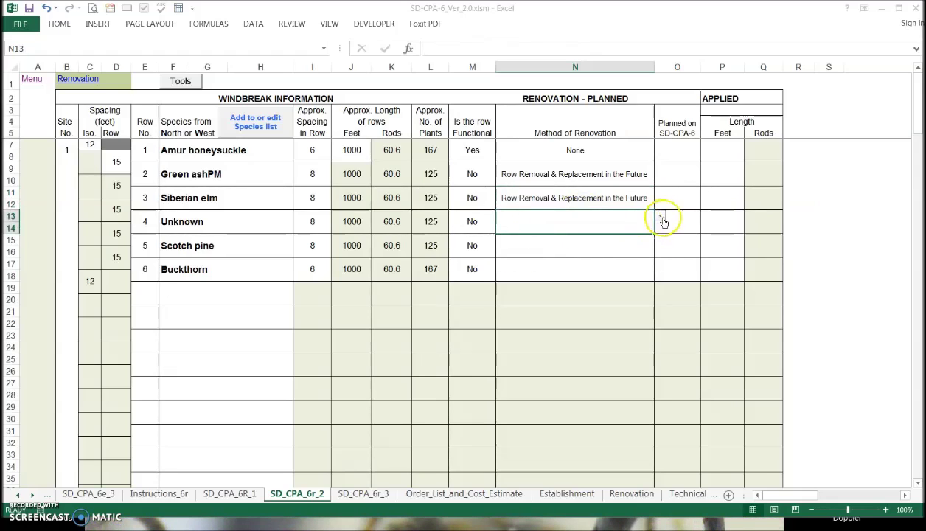
{"action": "left_click", "coordinate": [662, 221]}
{"action": "left_click_drag", "start_coordinate": [661, 264], "coordinate": [661, 246]}
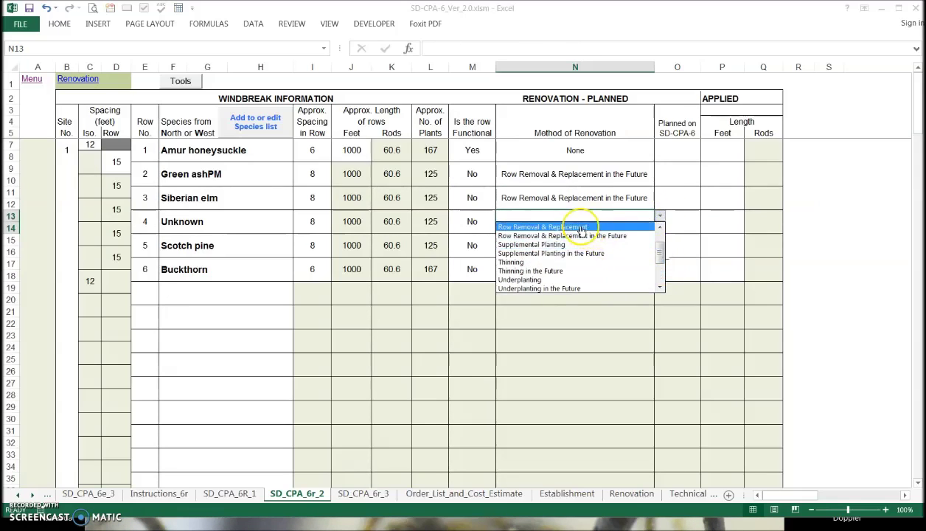
{"action": "left_click", "coordinate": [581, 227]}
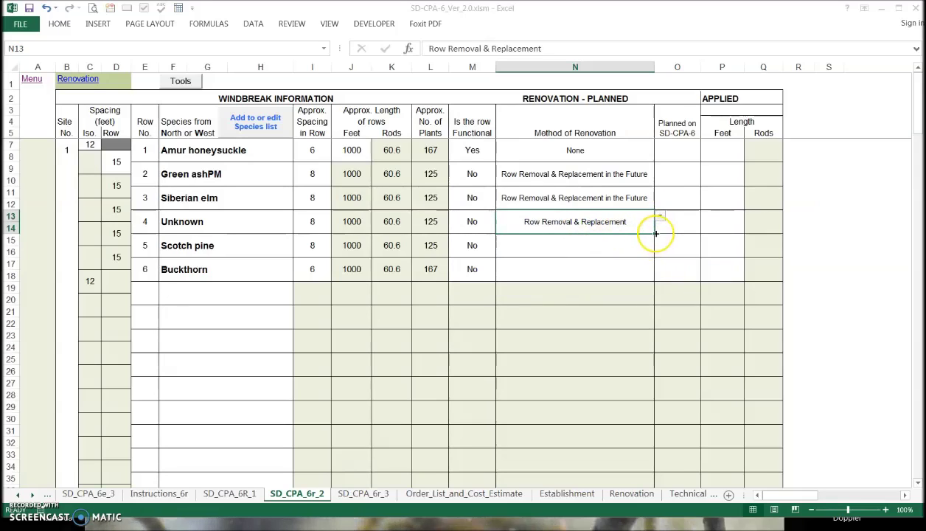
{"action": "left_click_drag", "start_coordinate": [655, 233], "coordinate": [652, 274]}
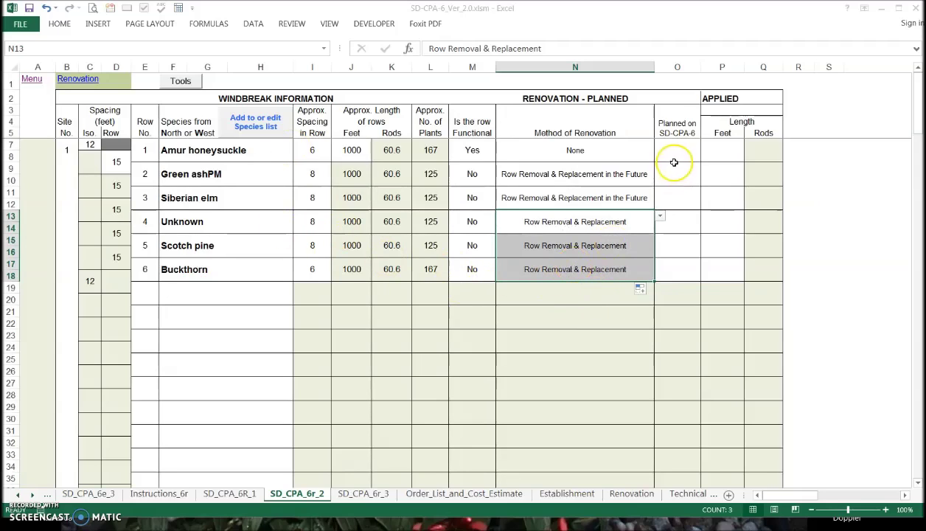
Step: Fill in Planned on SD-CPA-6 with No for rows 1 through 3 and Yes for rows 4 through 6
{"action": "left_click", "coordinate": [676, 153]}
{"action": "left_click", "coordinate": [706, 147]}
{"action": "left_click", "coordinate": [679, 165]}
{"action": "left_click_drag", "start_coordinate": [701, 161], "coordinate": [686, 228]}
{"action": "left_click", "coordinate": [706, 221]}
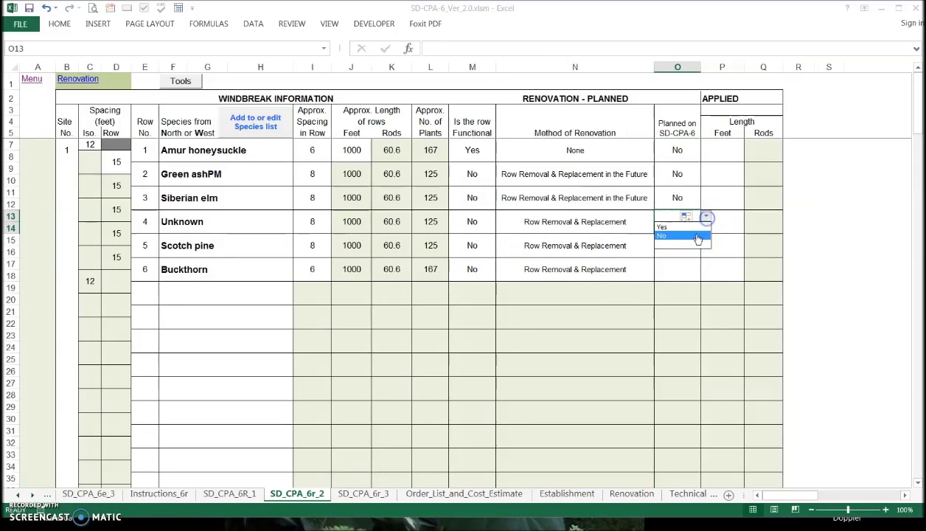
{"action": "left_click", "coordinate": [689, 228]}
{"action": "left_click_drag", "start_coordinate": [701, 233], "coordinate": [700, 279]}
Step: Enter an applied length of 1000 feet for row 4 and copy the same value to rows 5 and 6
{"action": "left_click", "coordinate": [725, 150]}
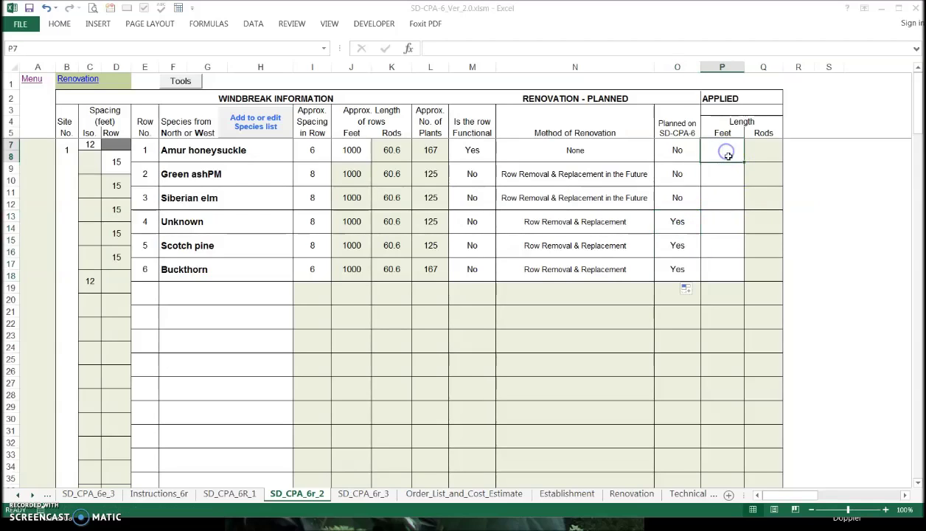
{"action": "left_click", "coordinate": [722, 215]}
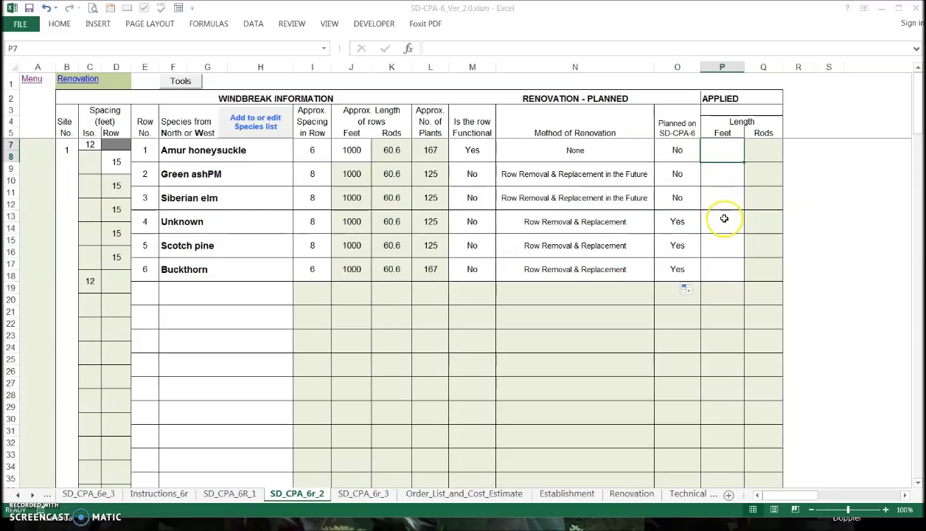
{"action": "type", "text": "1000"}
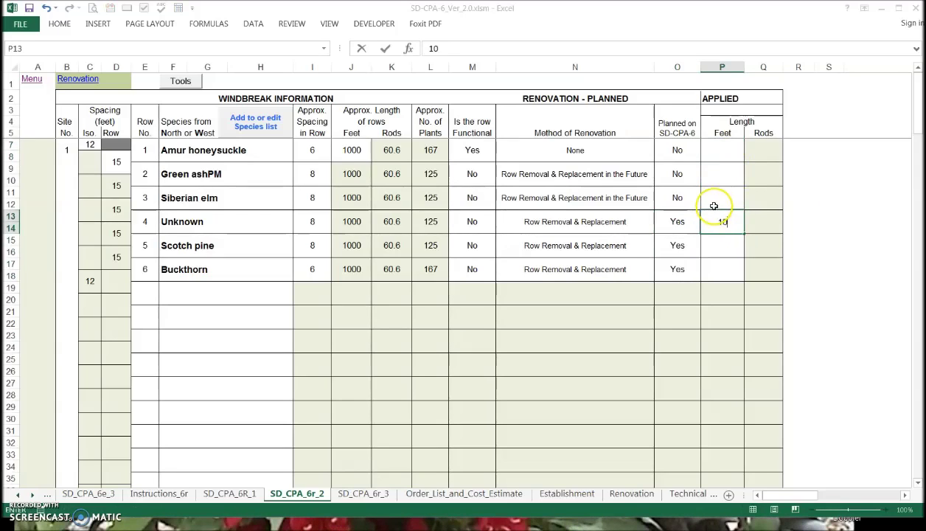
{"action": "left_click", "coordinate": [722, 245]}
{"action": "left_click", "coordinate": [730, 228]}
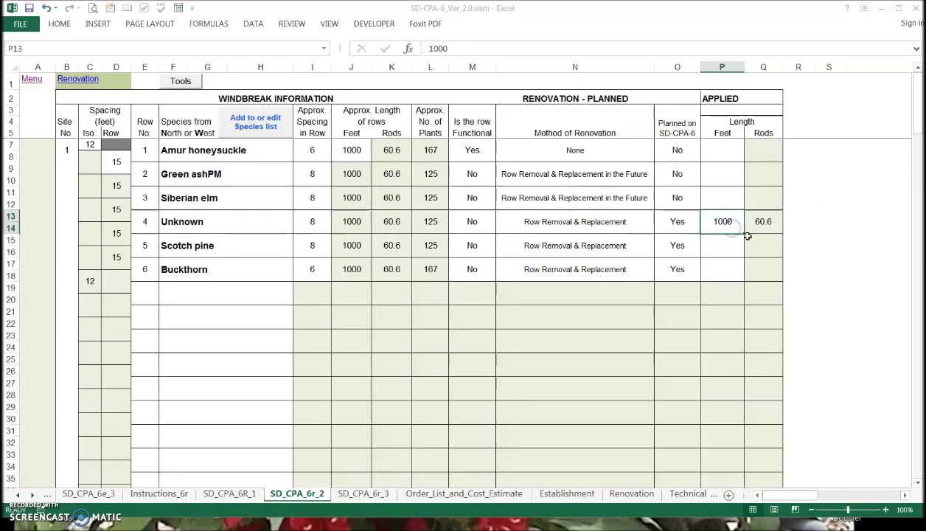
{"action": "left_click_drag", "start_coordinate": [744, 235], "coordinate": [726, 285]}
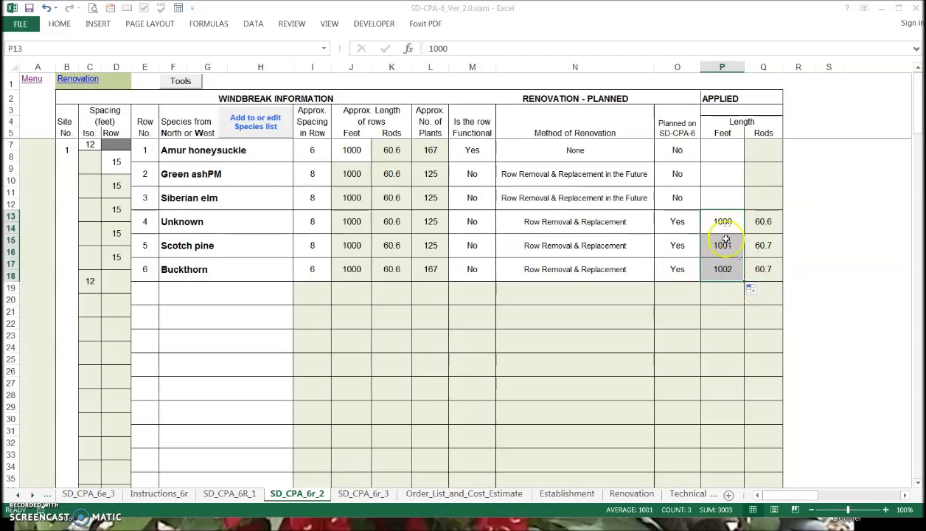
{"action": "left_click", "coordinate": [761, 294]}
{"action": "left_click", "coordinate": [766, 303]}
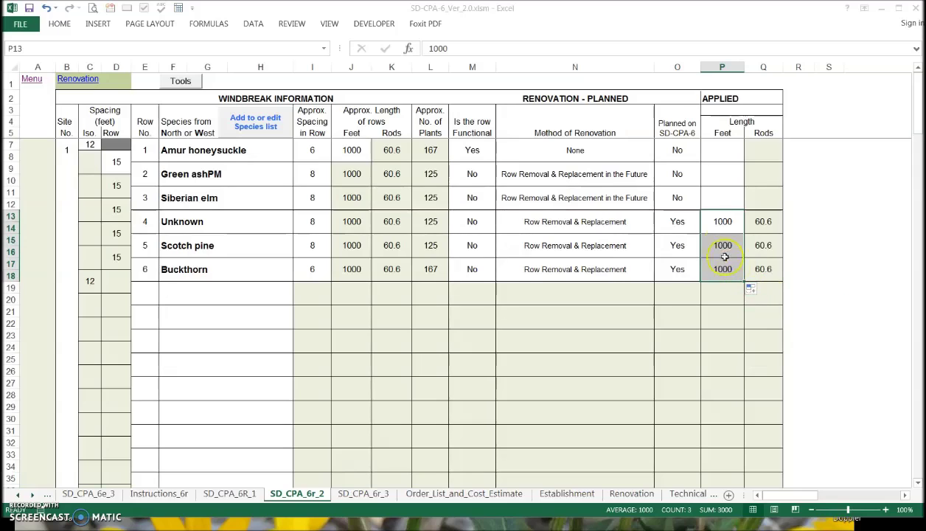
Step: Review the sheet's totals, planned and applied acres, location map, comments area, producer details and the Applied completion fields
{"action": "left_click", "coordinate": [190, 364]}
{"action": "scroll", "coordinate": [289, 335], "scroll_direction": "down", "scroll_amount": 9}
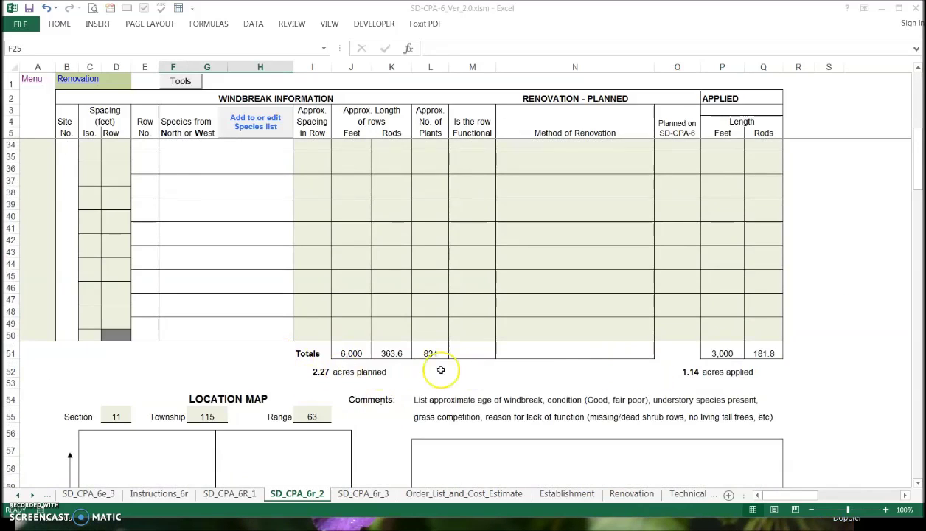
{"action": "scroll", "coordinate": [505, 368], "scroll_direction": "up", "scroll_amount": 9}
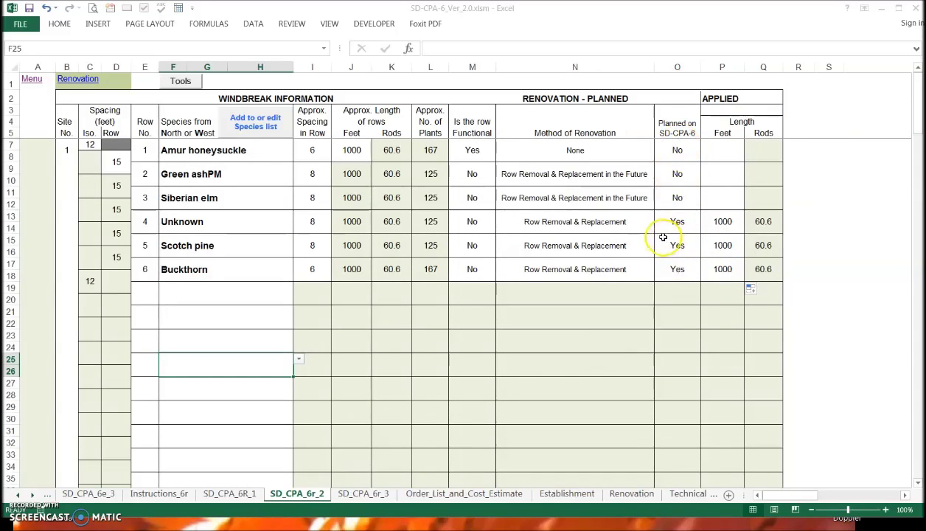
{"action": "scroll", "coordinate": [651, 234], "scroll_direction": "down", "scroll_amount": 8}
{"action": "scroll", "coordinate": [638, 234], "scroll_direction": "down", "scroll_amount": 5}
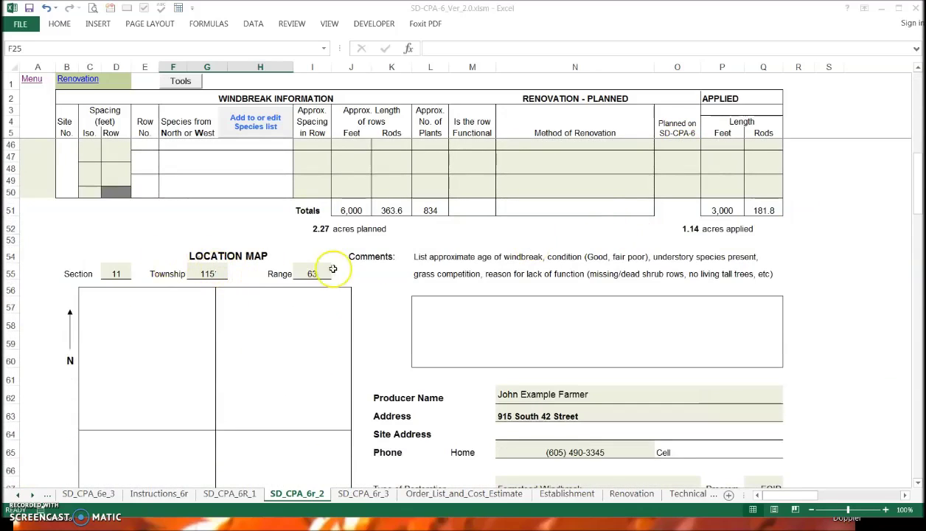
{"action": "scroll", "coordinate": [519, 363], "scroll_direction": "down", "scroll_amount": 2}
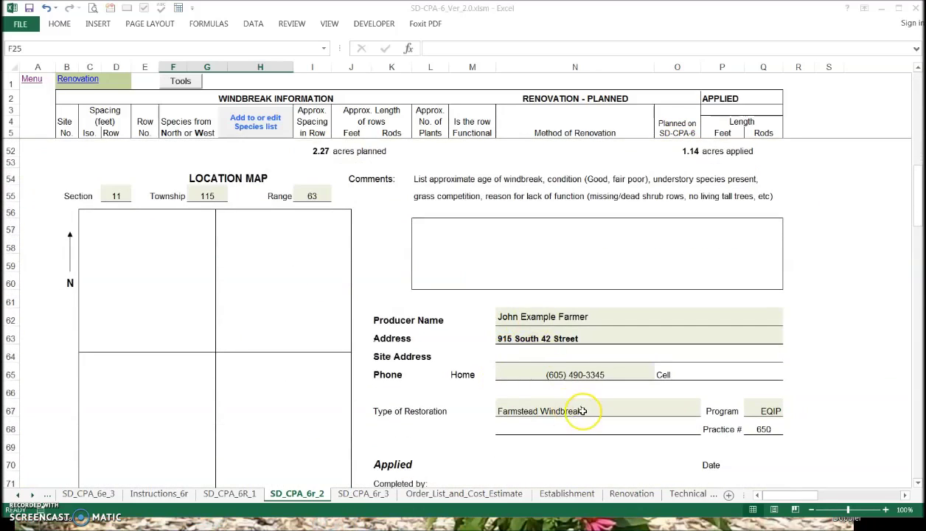
{"action": "left_click", "coordinate": [708, 376]}
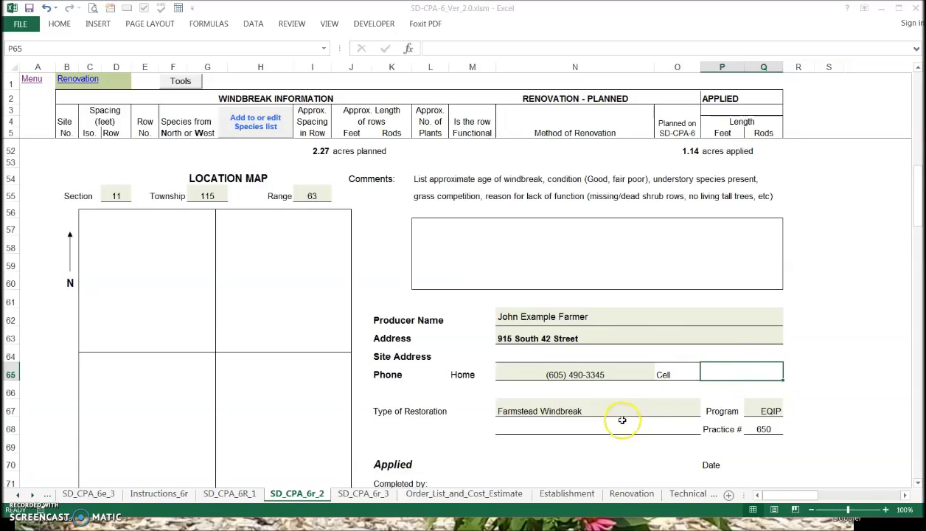
{"action": "scroll", "coordinate": [618, 421], "scroll_direction": "down", "scroll_amount": 3}
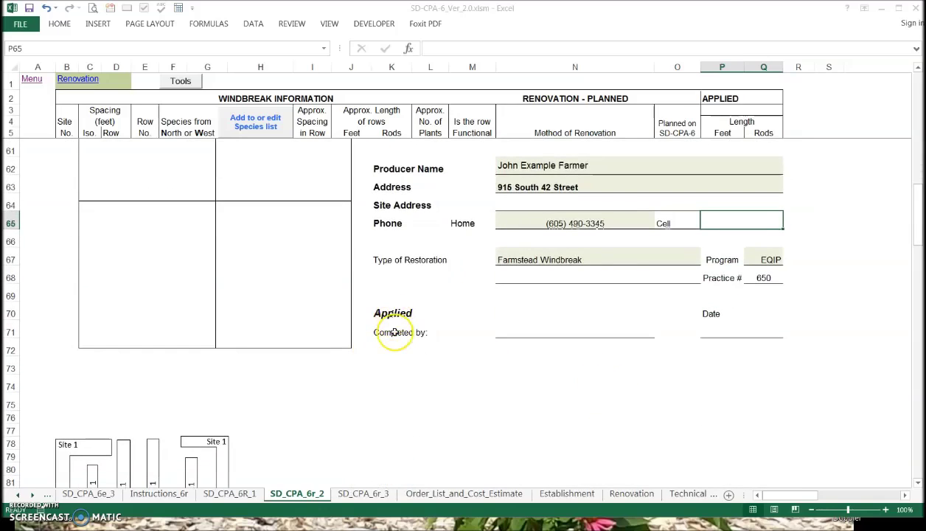
{"action": "left_click", "coordinate": [539, 334]}
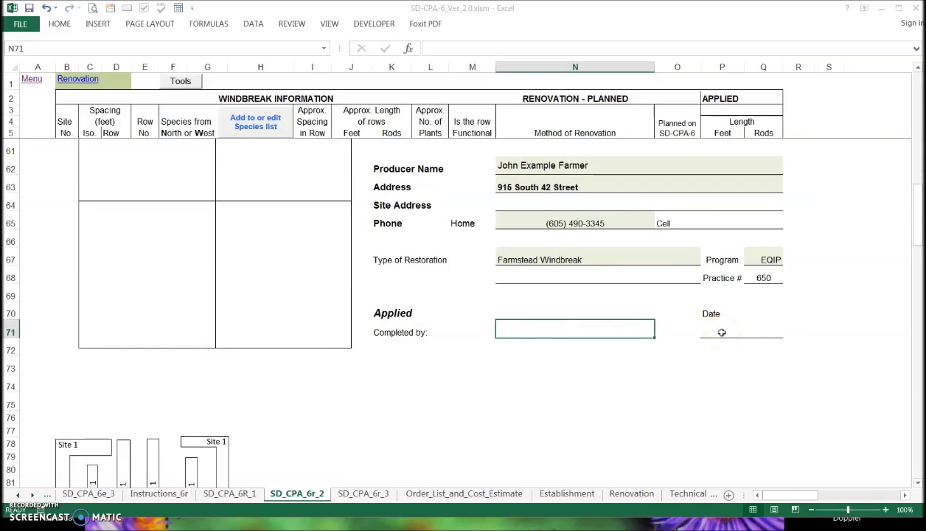
Step: Move the L-shaped Site 1 windbreak symbol from below the map into the southwest quarter of the location map
{"action": "scroll", "coordinate": [325, 398], "scroll_direction": "up", "scroll_amount": 2}
{"action": "scroll", "coordinate": [304, 407], "scroll_direction": "down", "scroll_amount": 2}
{"action": "left_click", "coordinate": [87, 443]}
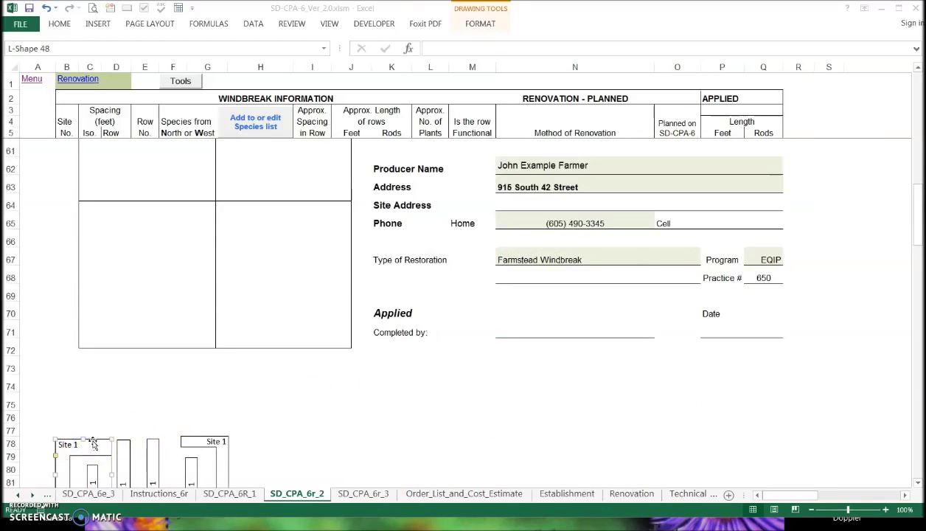
{"action": "left_click_drag", "start_coordinate": [93, 441], "coordinate": [136, 248]}
{"action": "left_click", "coordinate": [192, 319]}
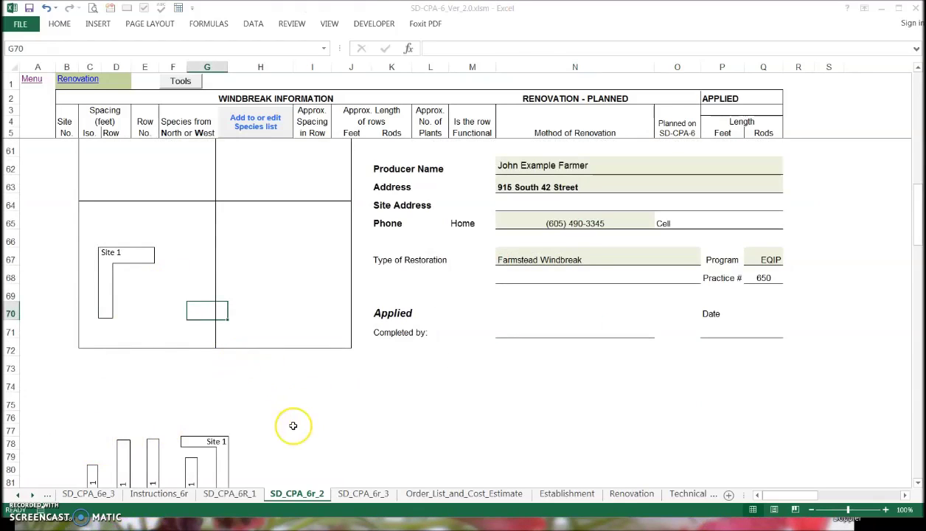
Step: Open the print options, examine the page choices for SD-CPA-6r, and close the form without printing
{"action": "scroll", "coordinate": [309, 428], "scroll_direction": "up", "scroll_amount": 3}
{"action": "scroll", "coordinate": [354, 424], "scroll_direction": "up", "scroll_amount": 11}
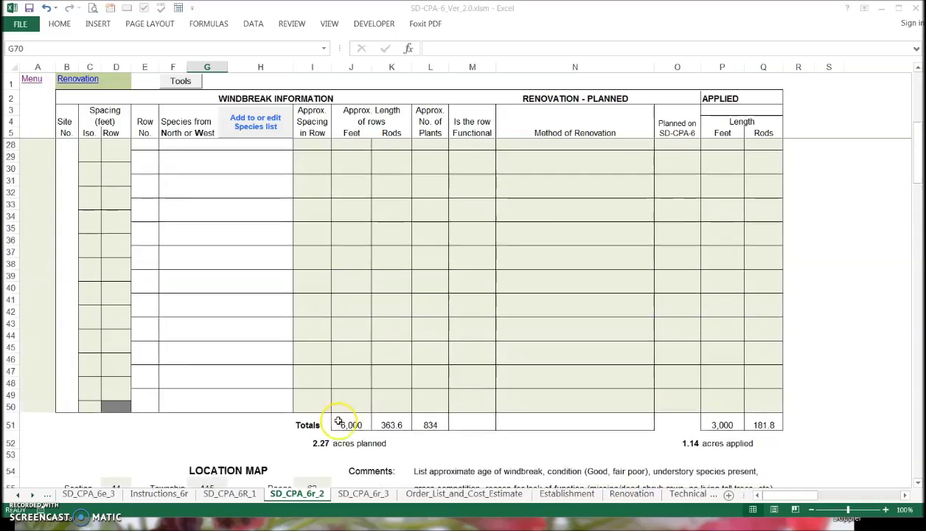
{"action": "scroll", "coordinate": [334, 419], "scroll_direction": "up", "scroll_amount": 2}
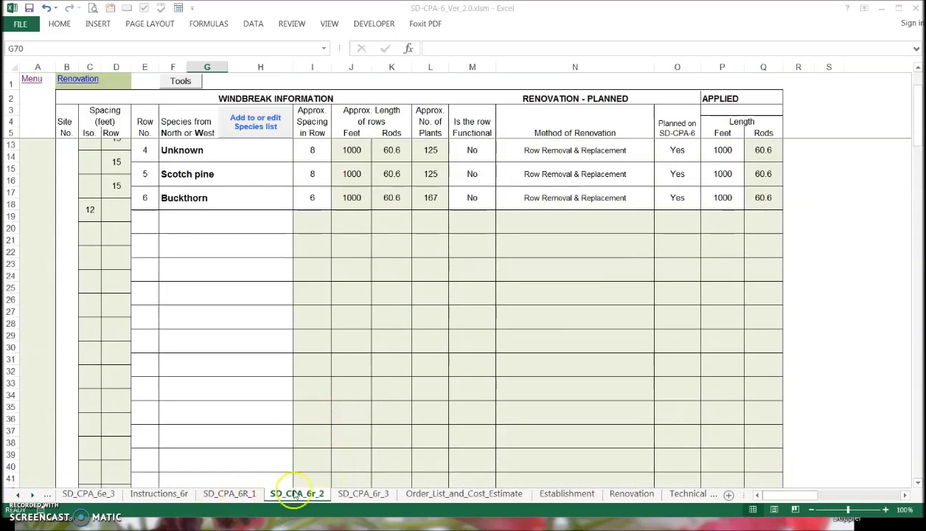
{"action": "scroll", "coordinate": [339, 435], "scroll_direction": "up", "scroll_amount": 2}
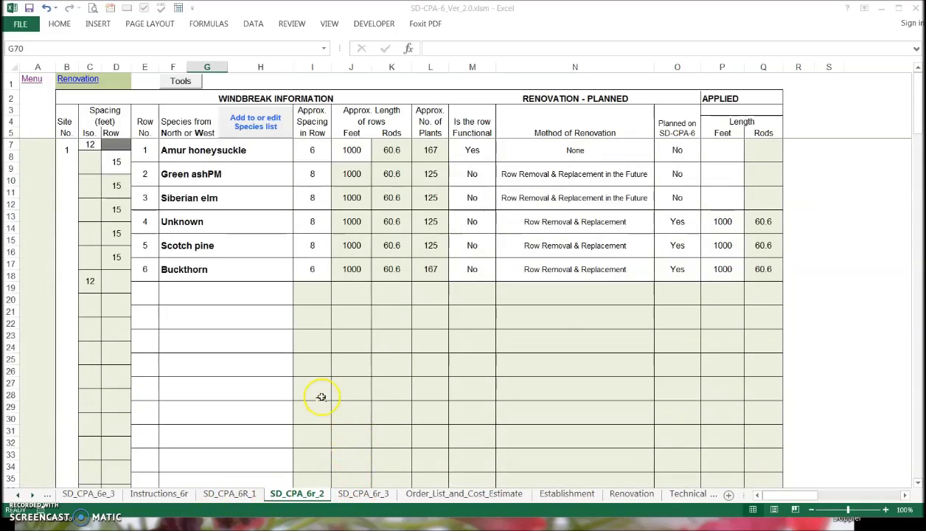
{"action": "left_click", "coordinate": [181, 81]}
{"action": "left_click", "coordinate": [212, 272]}
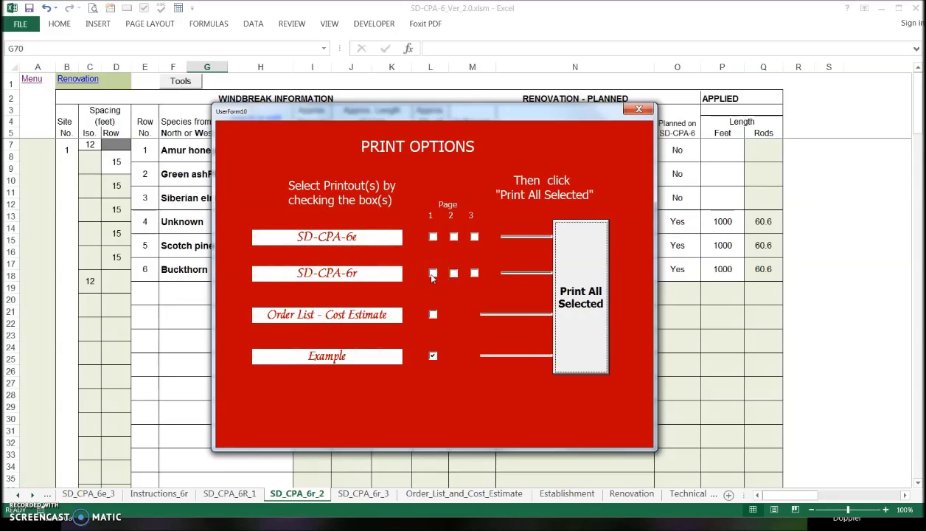
{"action": "left_click", "coordinate": [455, 273]}
{"action": "left_click", "coordinate": [474, 274]}
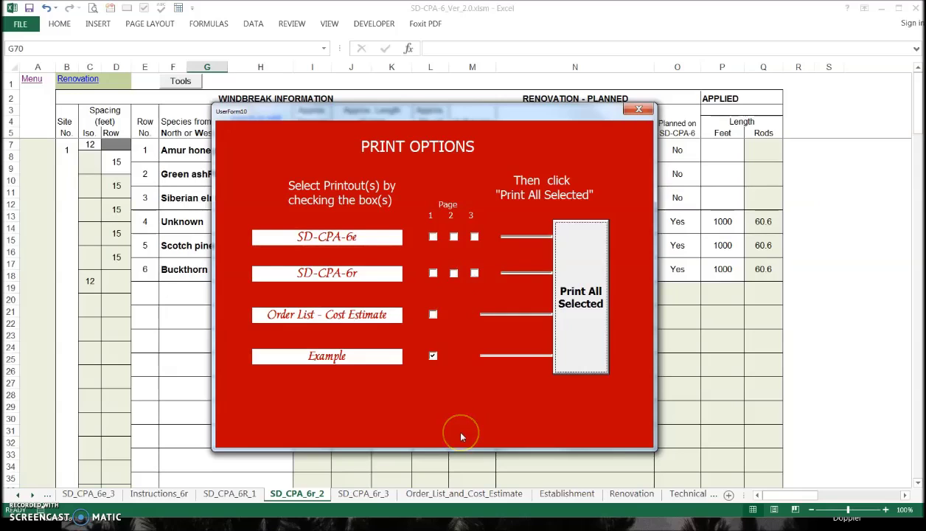
{"action": "left_click", "coordinate": [639, 109]}
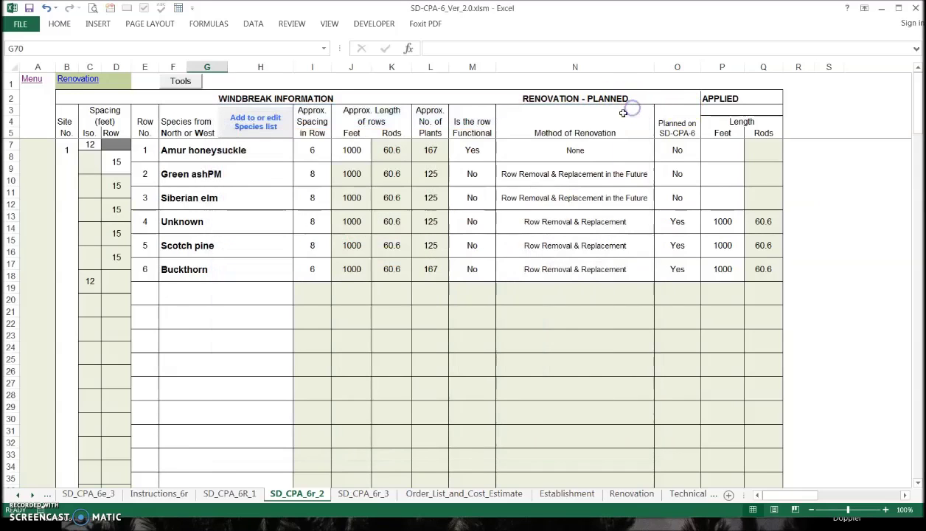
Step: Leave the renovation sheet for the workbook's main menu and open the Technical Information section
{"action": "scroll", "coordinate": [384, 280], "scroll_direction": "down", "scroll_amount": 2}
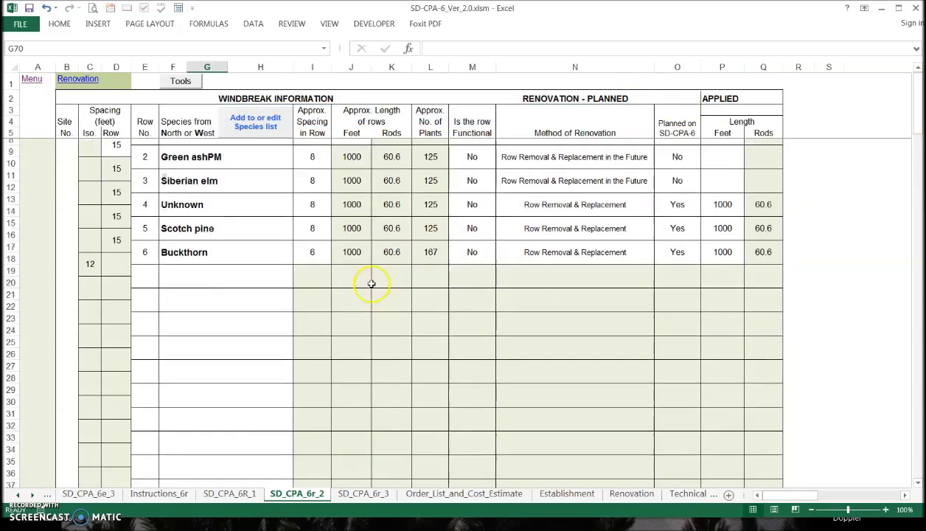
{"action": "scroll", "coordinate": [366, 284], "scroll_direction": "up", "scroll_amount": 2}
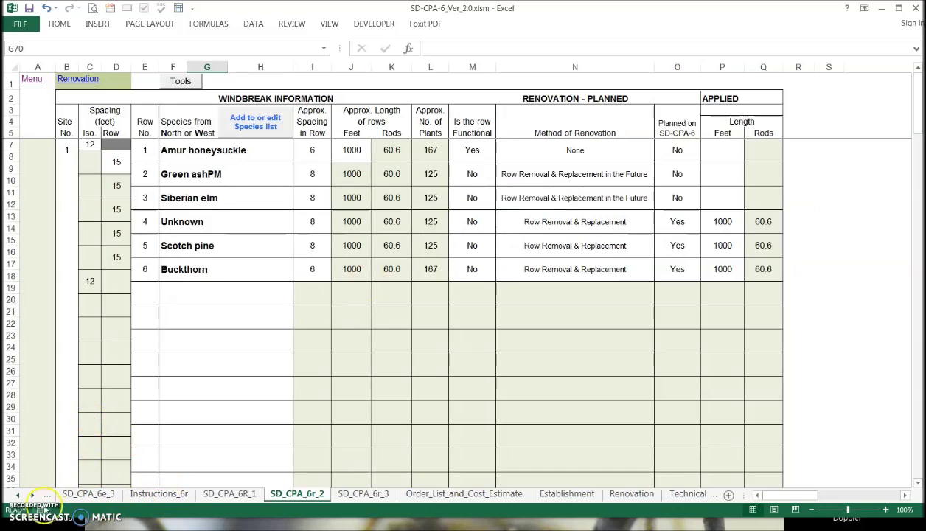
{"action": "left_click", "coordinate": [32, 81]}
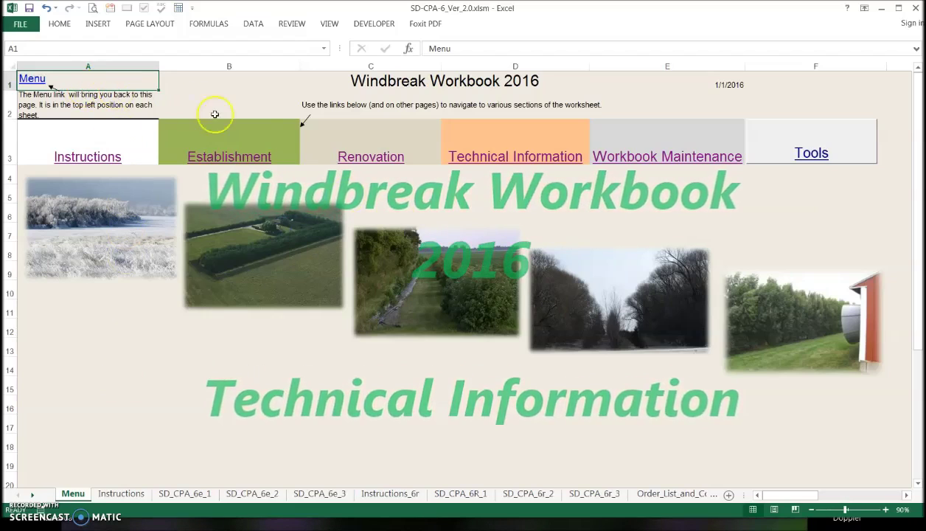
{"action": "left_click", "coordinate": [519, 158]}
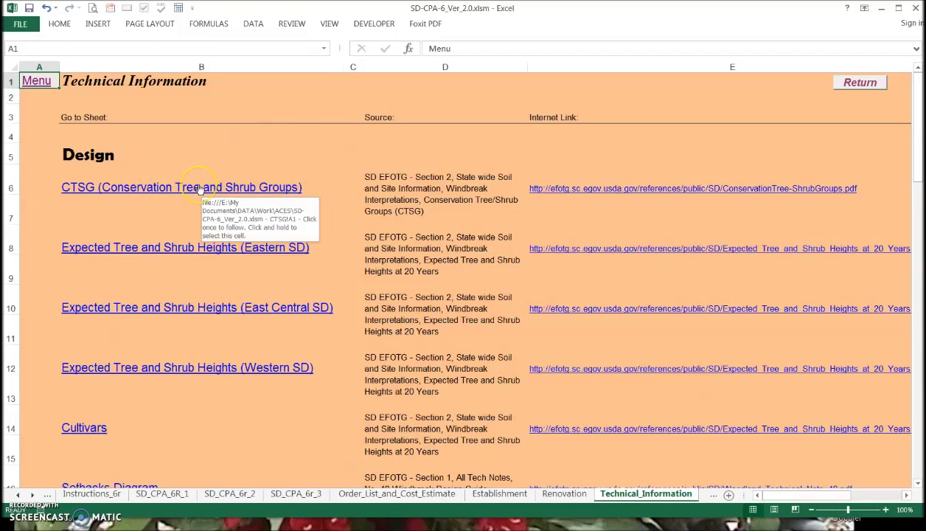
{"action": "left_click", "coordinate": [120, 240]}
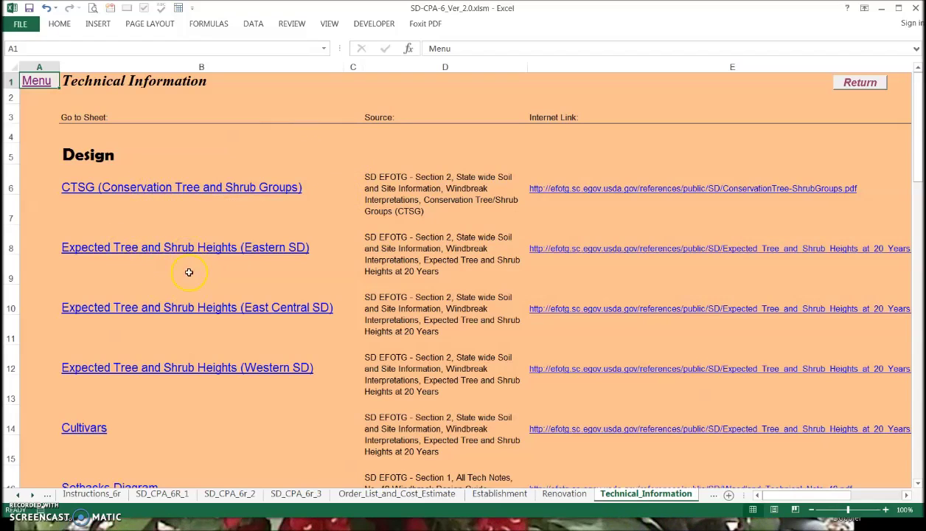
Step: Open the Setbacks Diagram from the Design list and reduce the sheet zoom to 60%
{"action": "scroll", "coordinate": [233, 396], "scroll_direction": "down", "scroll_amount": 3}
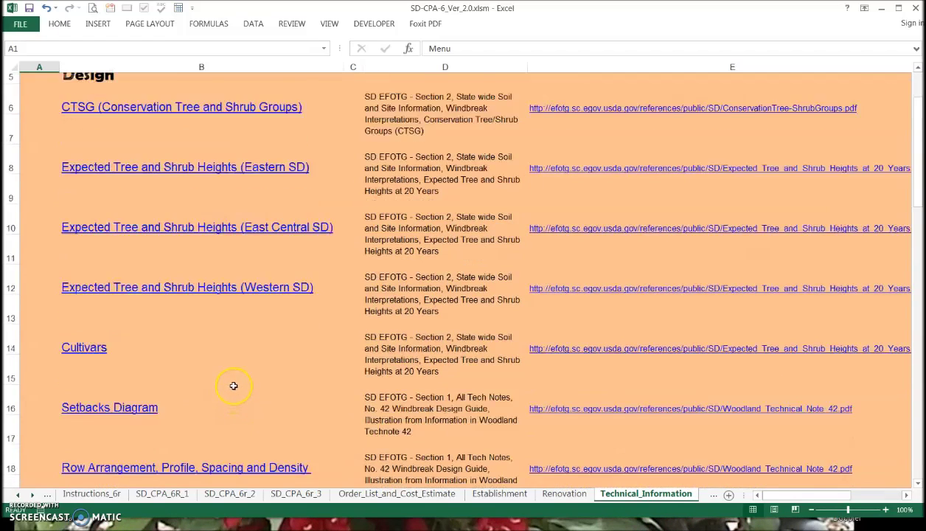
{"action": "scroll", "coordinate": [360, 261], "scroll_direction": "down", "scroll_amount": 1}
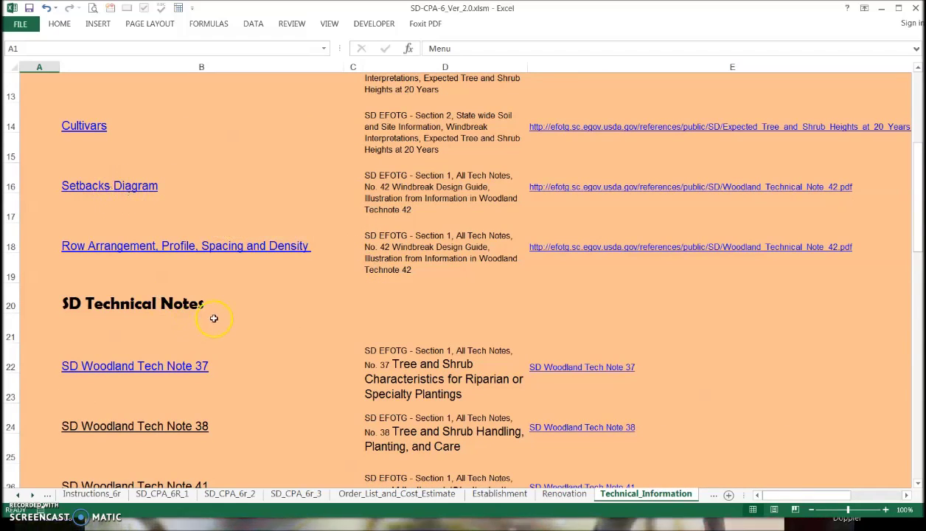
{"action": "left_click", "coordinate": [94, 193]}
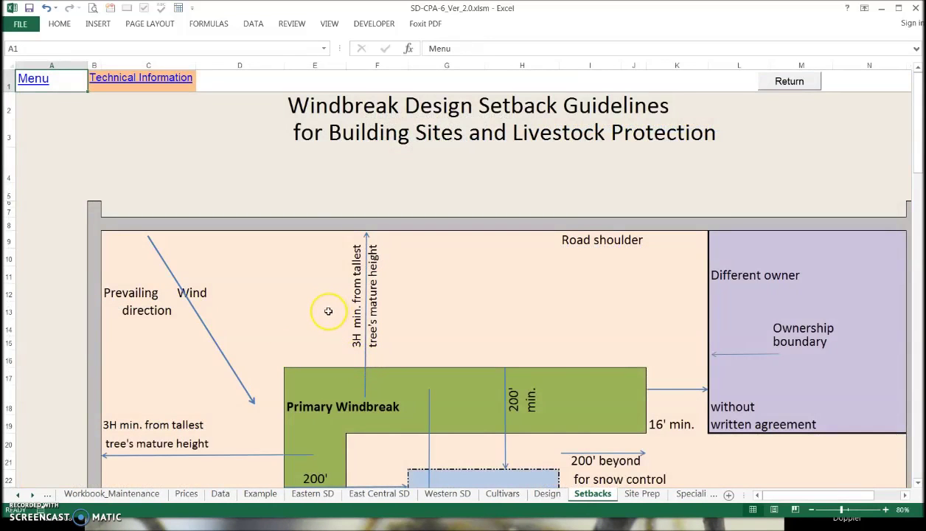
{"action": "left_click", "coordinate": [812, 510]}
{"action": "left_click", "coordinate": [813, 510]}
{"action": "left_click", "coordinate": [812, 510]}
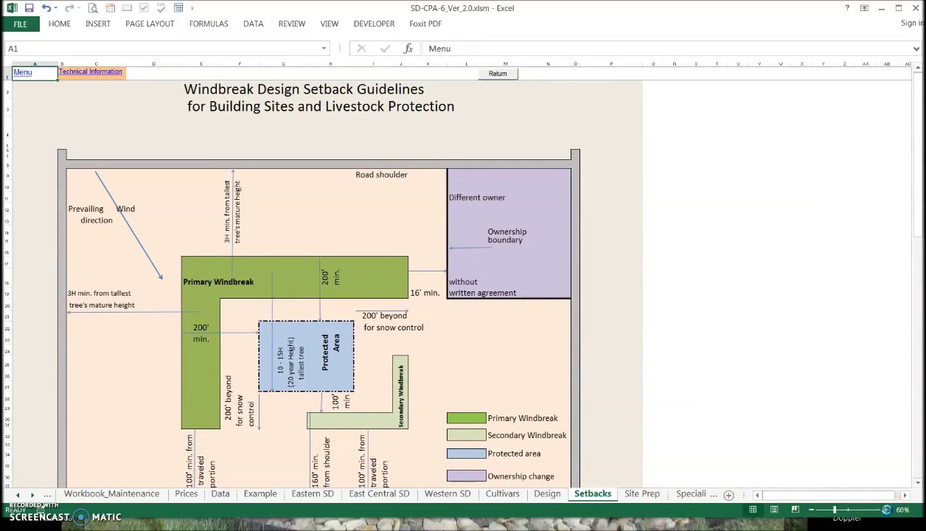
{"action": "left_click", "coordinate": [885, 509]}
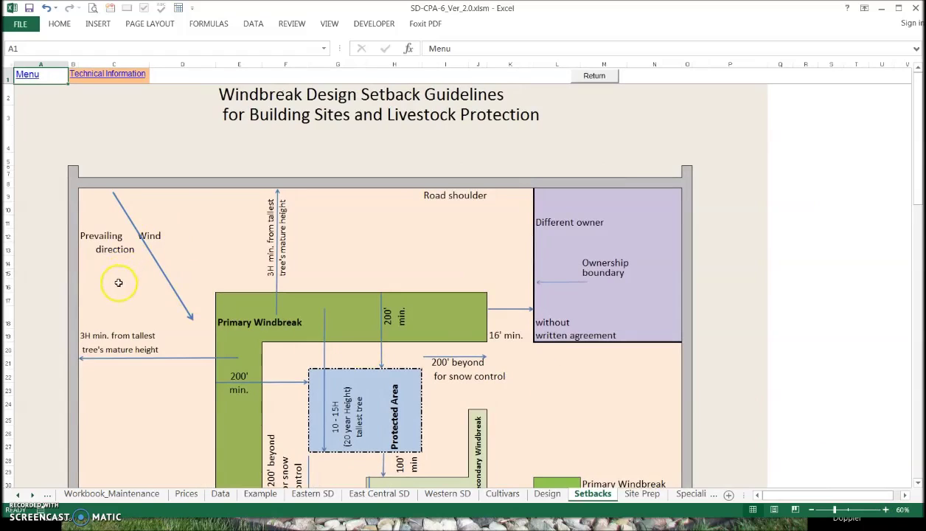
Step: Examine the windbreak setback diagram and the design notes beneath it, and return to the Technical Information list
{"action": "scroll", "coordinate": [118, 282], "scroll_direction": "down", "scroll_amount": 1}
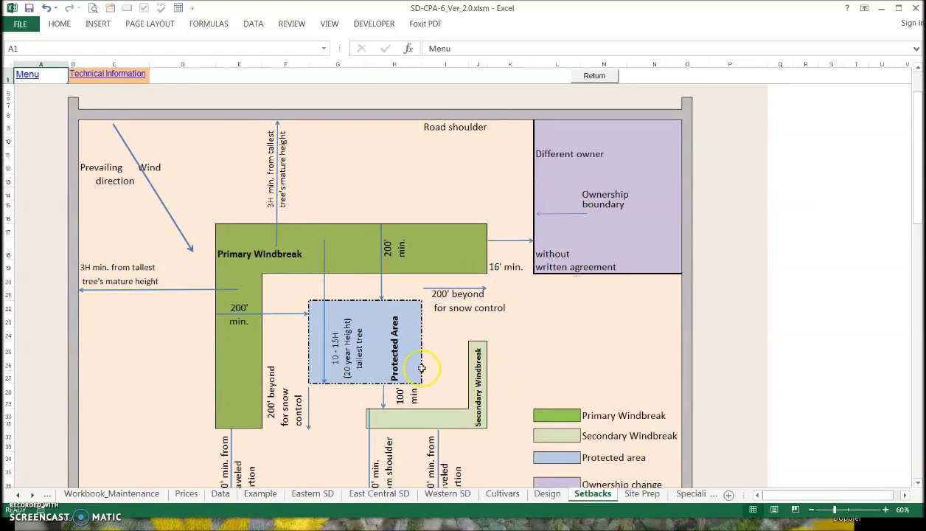
{"action": "scroll", "coordinate": [398, 310], "scroll_direction": "down", "scroll_amount": 2}
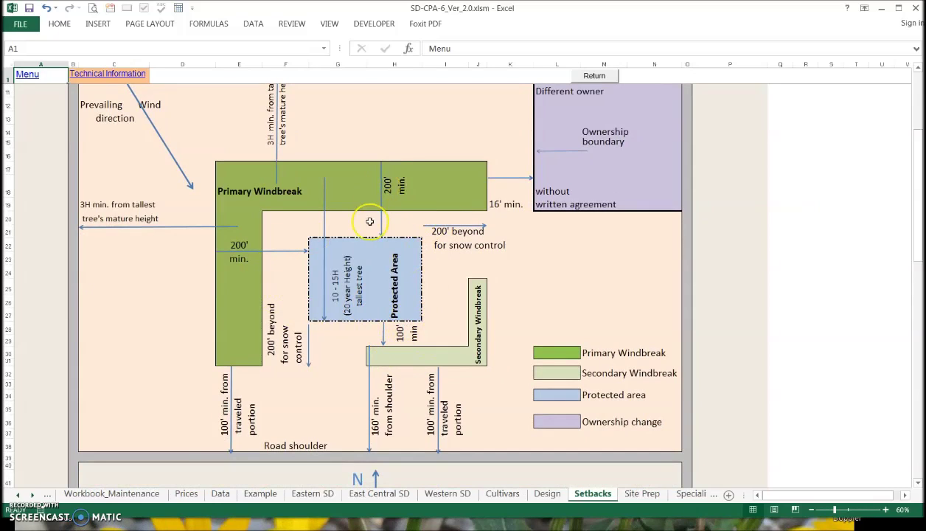
{"action": "scroll", "coordinate": [372, 422], "scroll_direction": "down", "scroll_amount": 2}
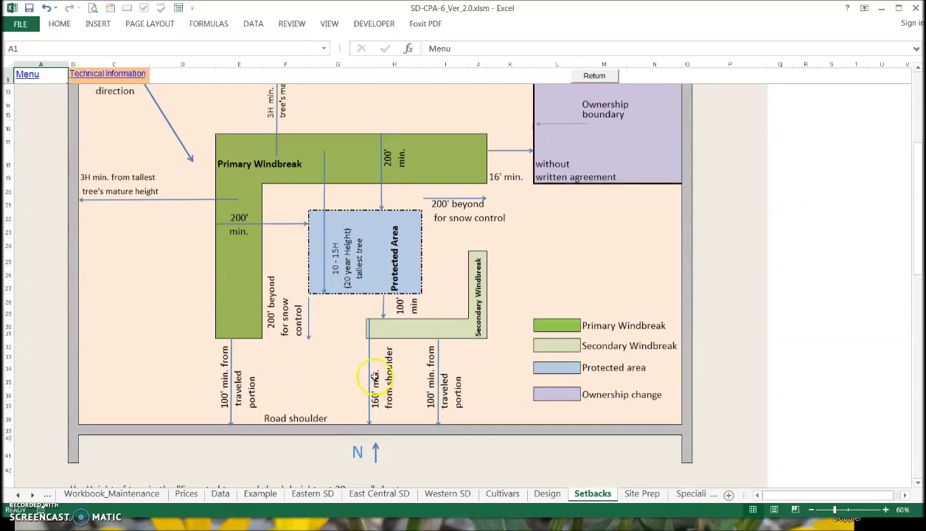
{"action": "scroll", "coordinate": [354, 387], "scroll_direction": "down", "scroll_amount": 3}
{"action": "scroll", "coordinate": [346, 384], "scroll_direction": "down", "scroll_amount": 3}
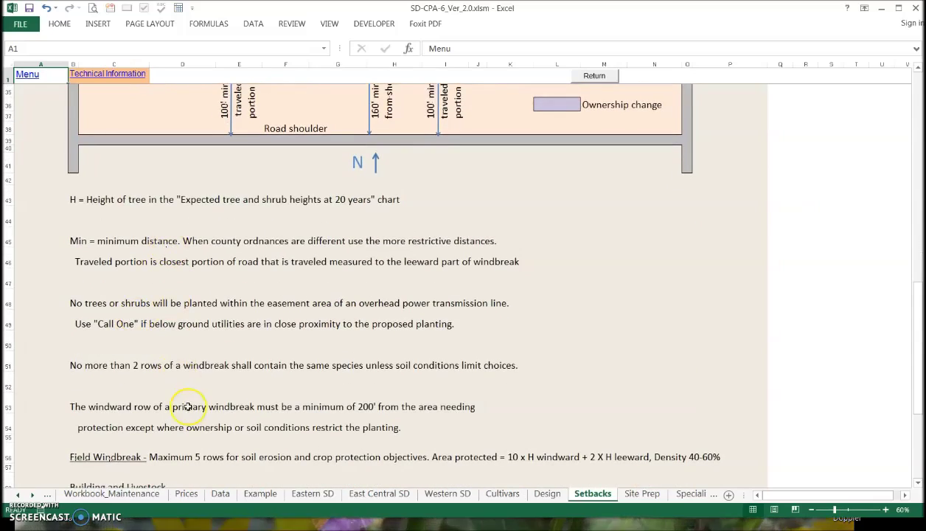
{"action": "scroll", "coordinate": [186, 405], "scroll_direction": "down", "scroll_amount": 3}
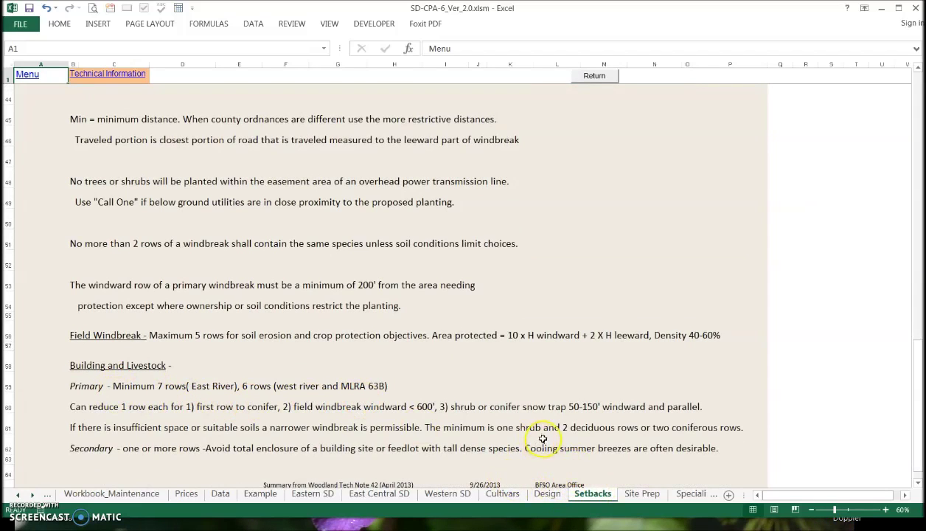
{"action": "scroll", "coordinate": [546, 428], "scroll_direction": "up", "scroll_amount": 12}
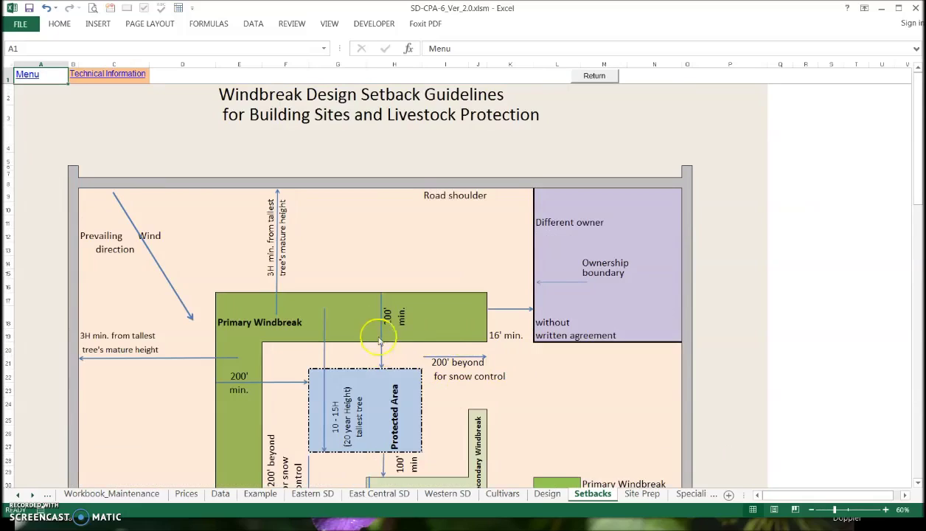
{"action": "left_click", "coordinate": [607, 76]}
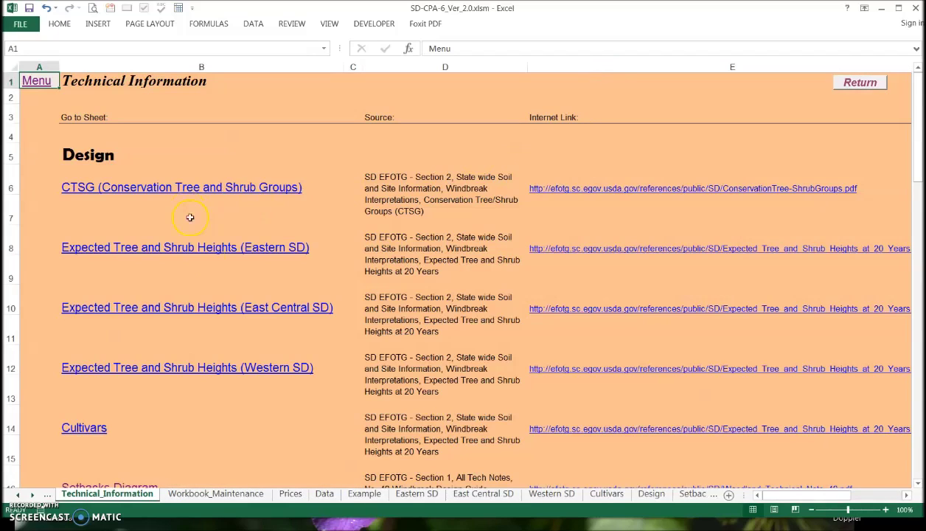
Step: Review the remaining Design links and the SD Woodland Tech Notes 37 through 44 with their sources
{"action": "scroll", "coordinate": [354, 324], "scroll_direction": "down", "scroll_amount": 3}
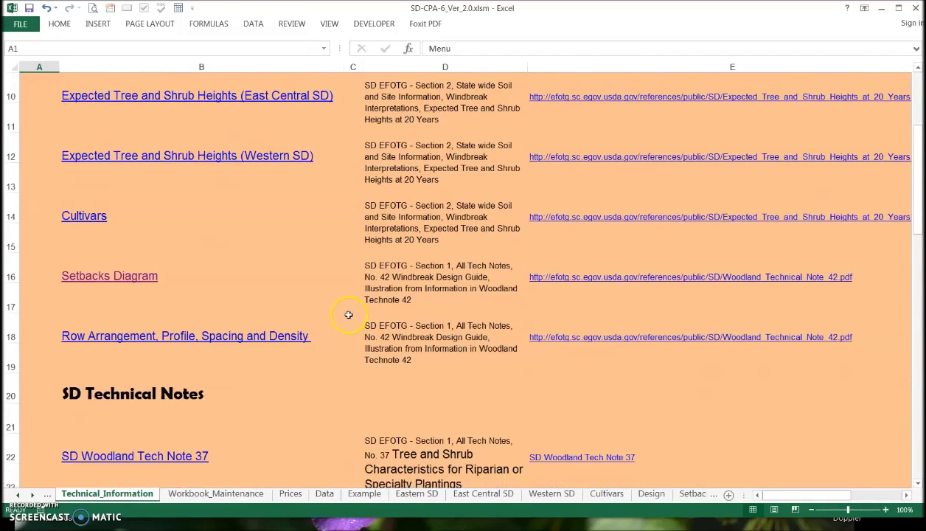
{"action": "scroll", "coordinate": [348, 313], "scroll_direction": "down", "scroll_amount": 1}
{"action": "scroll", "coordinate": [347, 306], "scroll_direction": "down", "scroll_amount": 1}
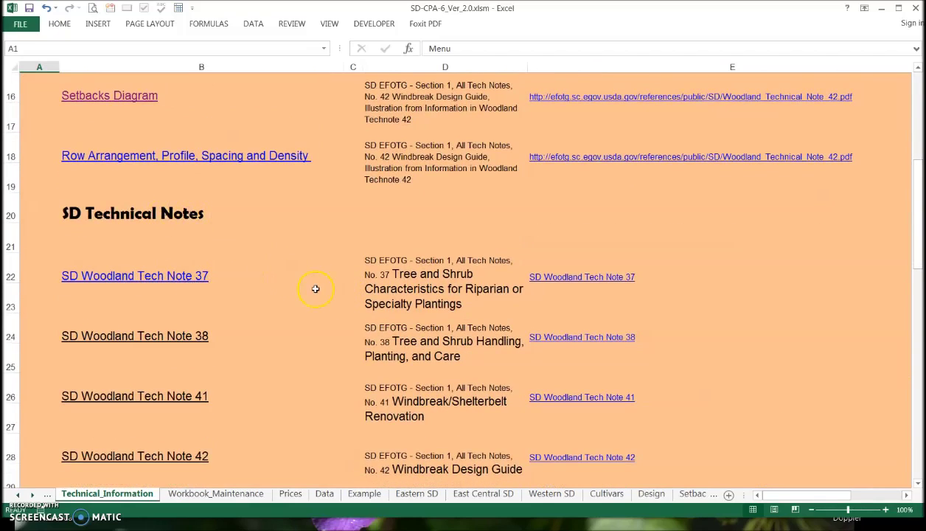
{"action": "scroll", "coordinate": [315, 286], "scroll_direction": "down", "scroll_amount": 2}
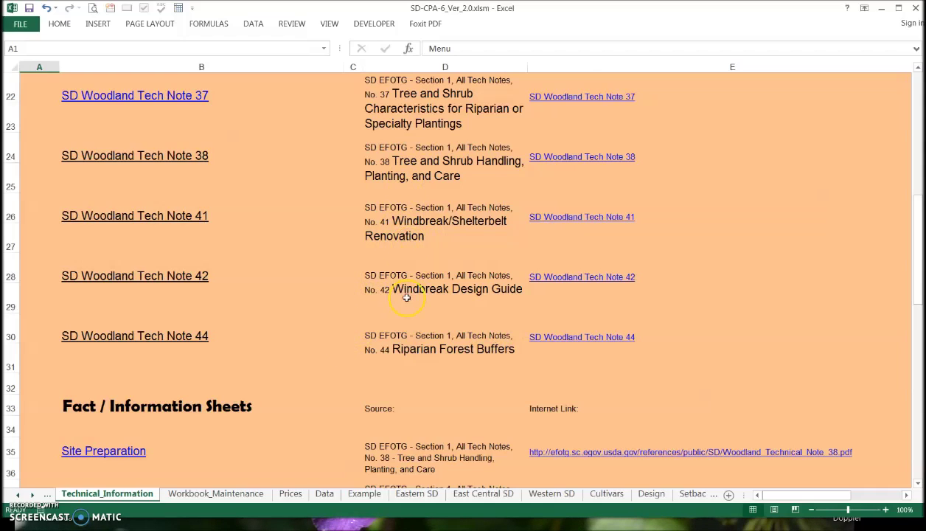
{"action": "scroll", "coordinate": [352, 258], "scroll_direction": "up", "scroll_amount": 1}
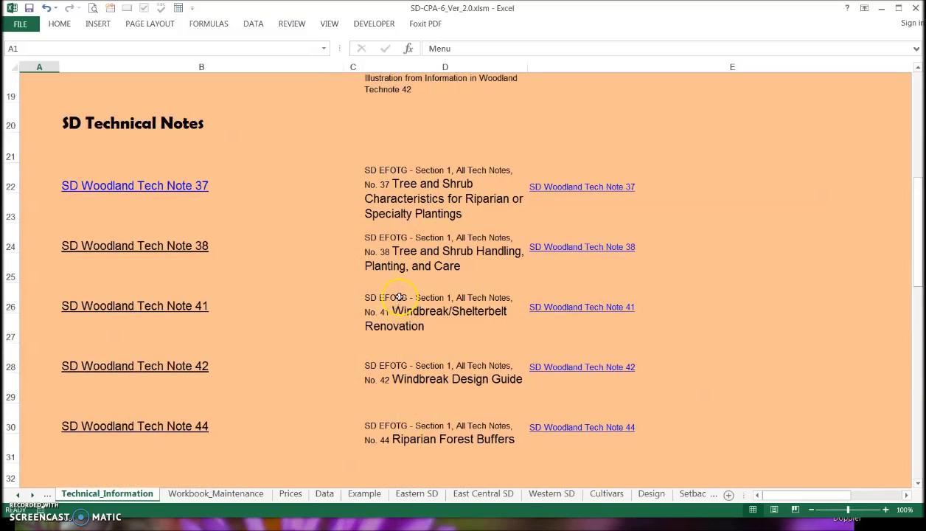
{"action": "scroll", "coordinate": [398, 298], "scroll_direction": "down", "scroll_amount": 1}
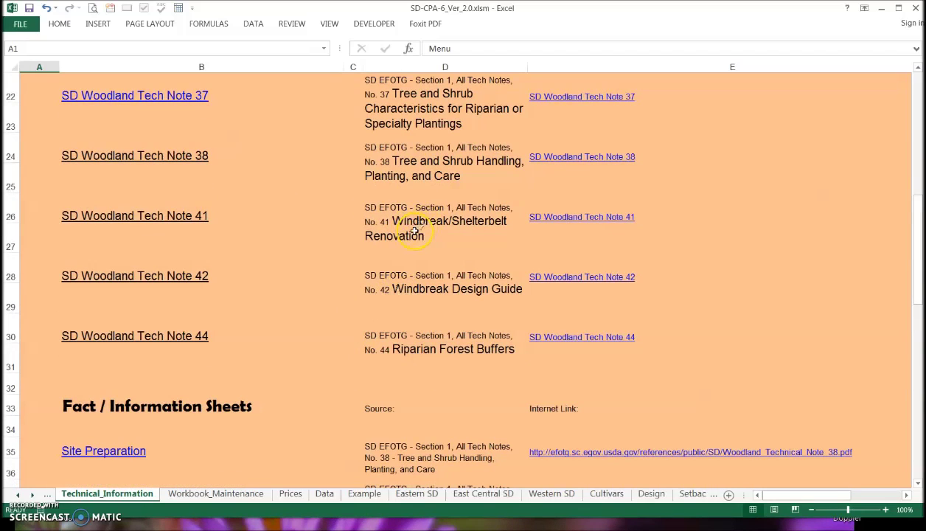
Step: Examine the Fact / Information Sheets, General Information links and the Techniques for Better Tree Planting video entry
{"action": "scroll", "coordinate": [395, 250], "scroll_direction": "down", "scroll_amount": 1}
{"action": "scroll", "coordinate": [383, 260], "scroll_direction": "down", "scroll_amount": 2}
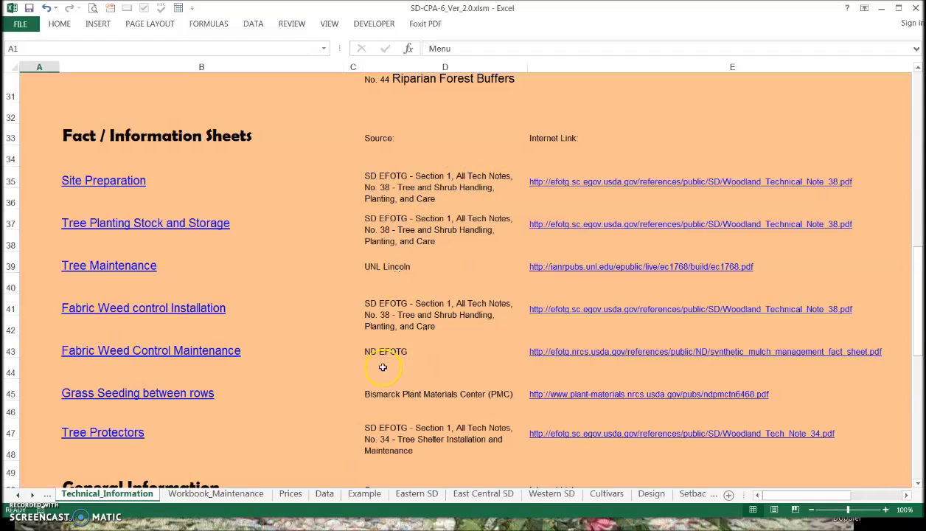
{"action": "scroll", "coordinate": [425, 277], "scroll_direction": "down", "scroll_amount": 1}
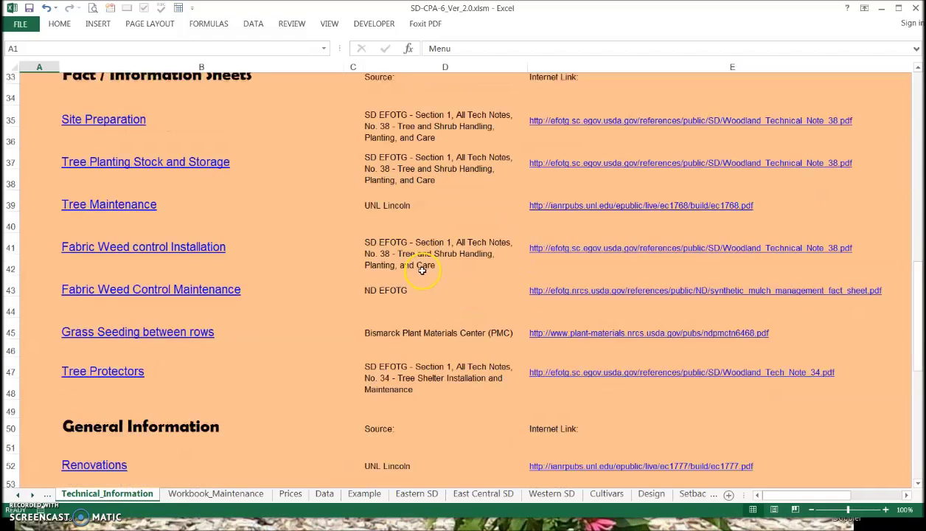
{"action": "scroll", "coordinate": [439, 244], "scroll_direction": "down", "scroll_amount": 1}
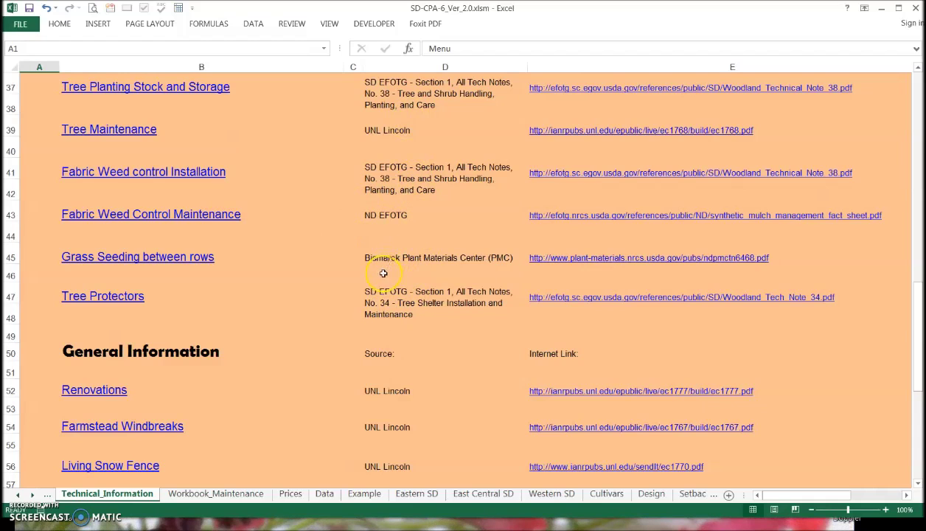
{"action": "scroll", "coordinate": [385, 268], "scroll_direction": "down", "scroll_amount": 1}
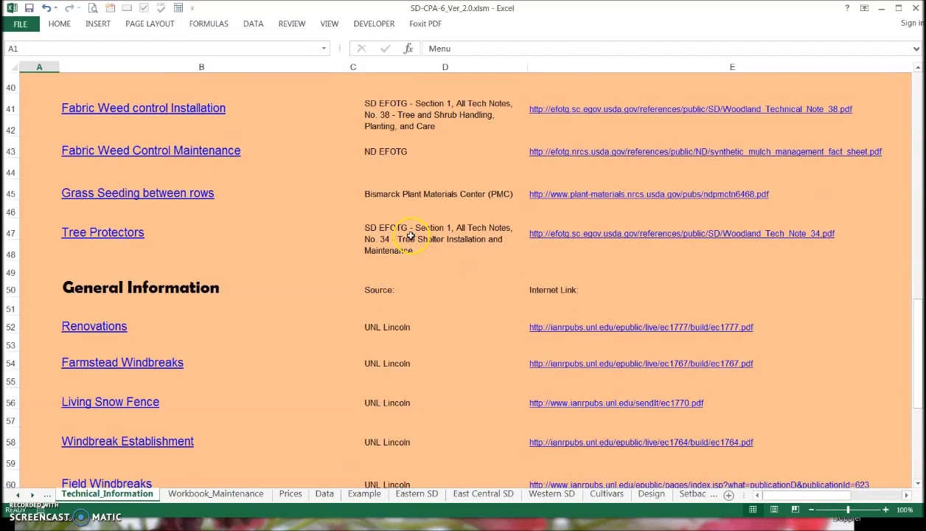
{"action": "scroll", "coordinate": [402, 242], "scroll_direction": "down", "scroll_amount": 1}
{"action": "scroll", "coordinate": [399, 244], "scroll_direction": "down", "scroll_amount": 1}
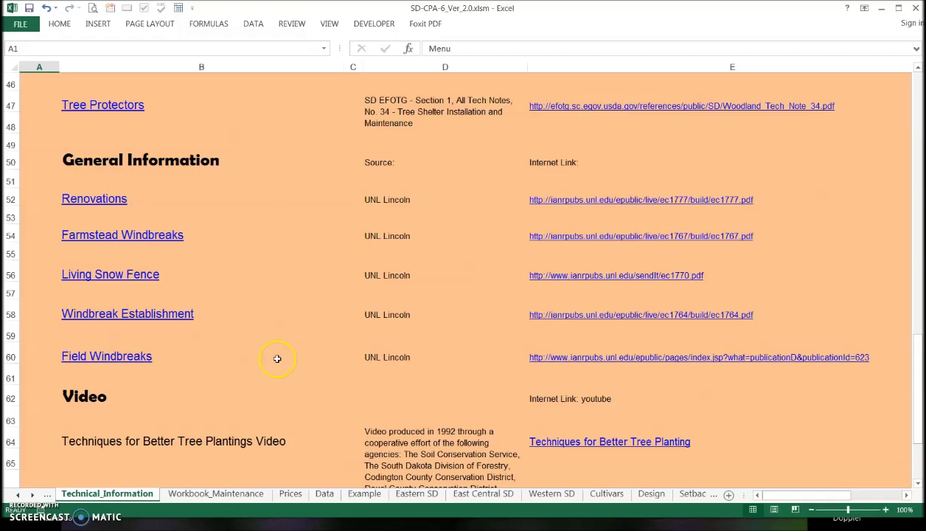
{"action": "scroll", "coordinate": [337, 340], "scroll_direction": "down", "scroll_amount": 2}
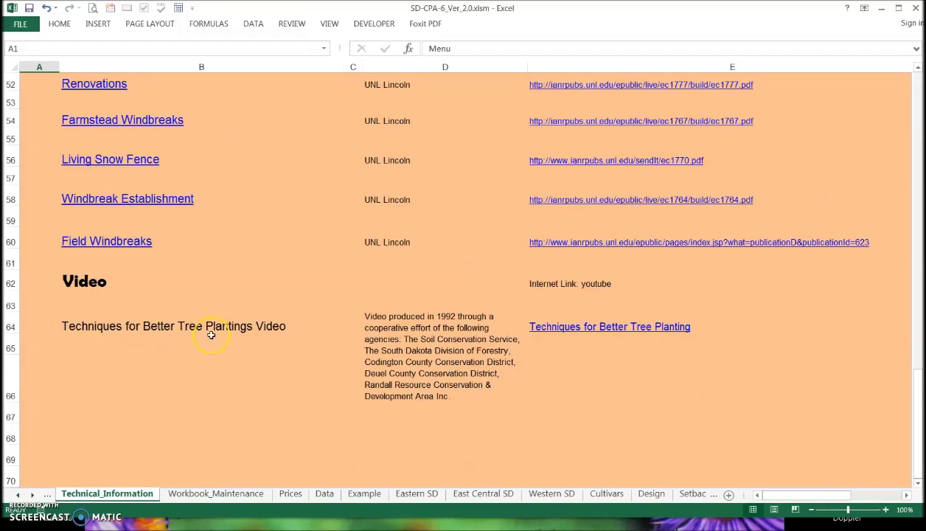
{"action": "left_click", "coordinate": [570, 340]}
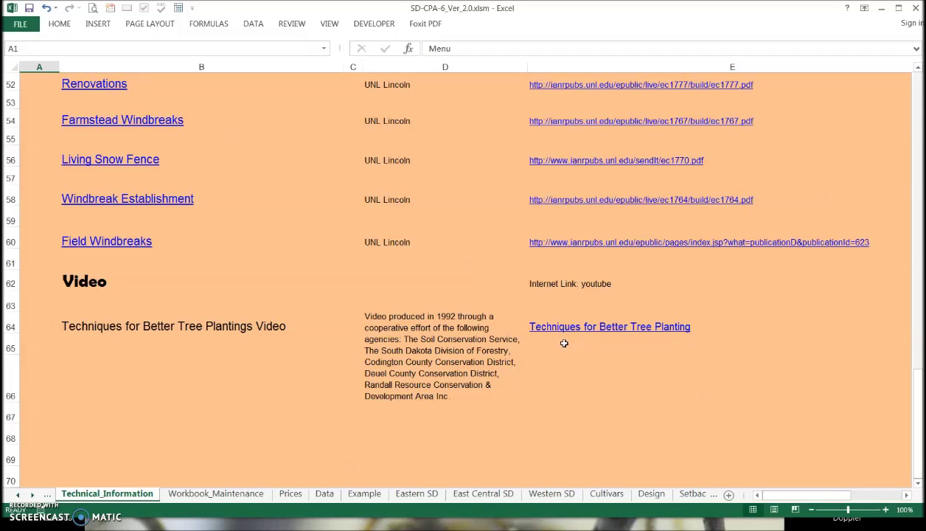
{"action": "left_click", "coordinate": [562, 340]}
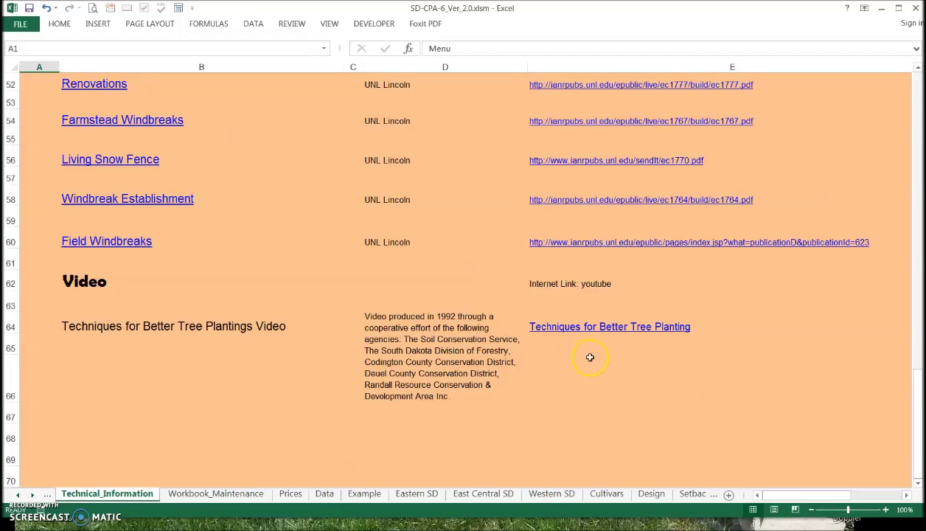
Step: Go back to the beginning of the Technical Information list and return to the workbook's main menu
{"action": "left_click_drag", "start_coordinate": [918, 384], "coordinate": [863, 81]}
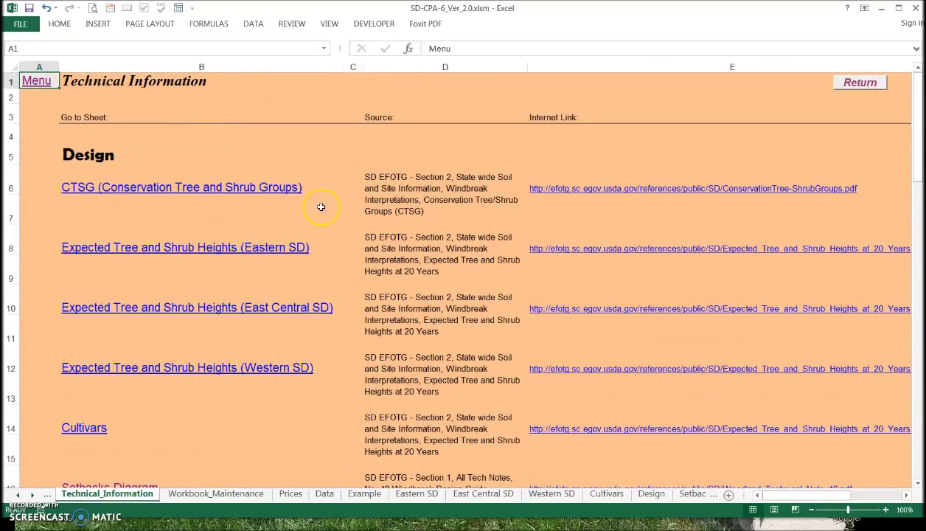
{"action": "left_click", "coordinate": [38, 82]}
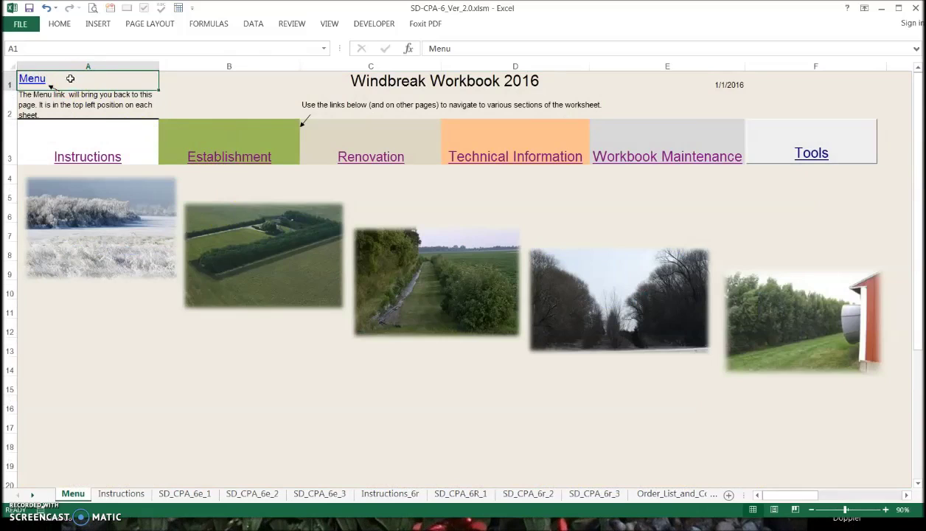
{"action": "left_click", "coordinate": [116, 78]}
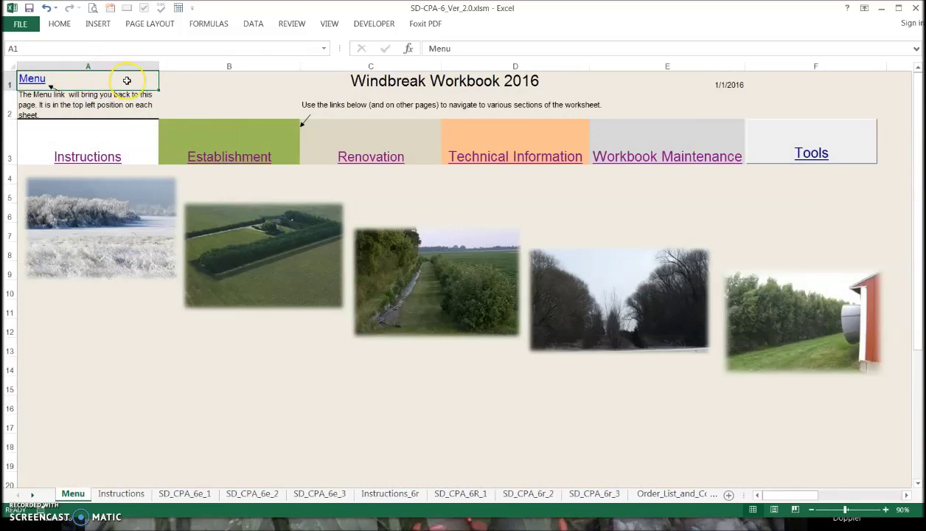